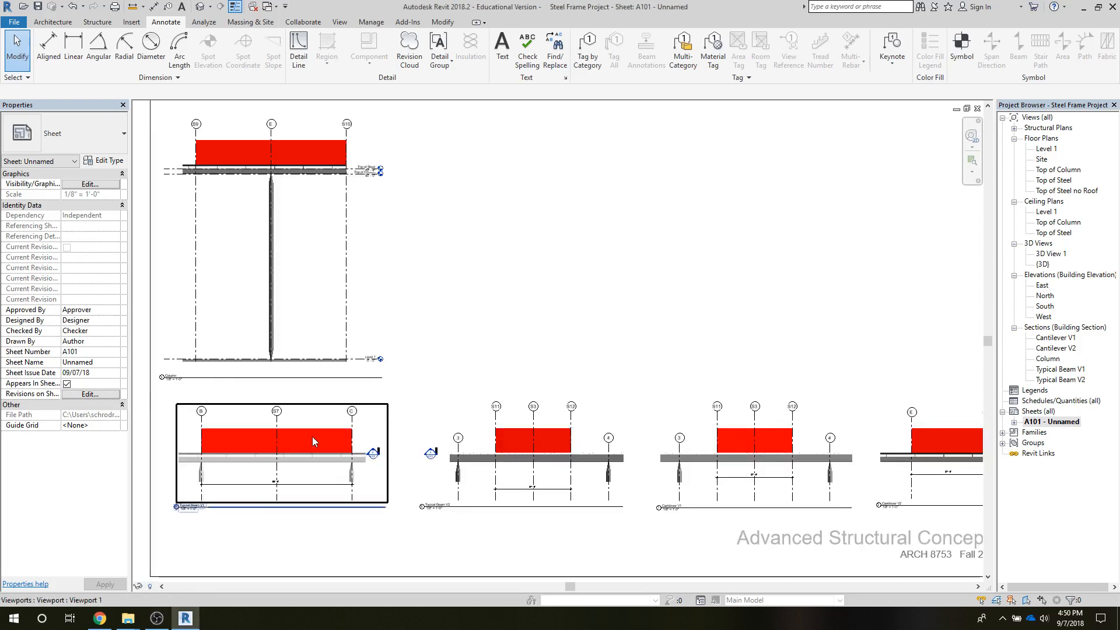
Review the appearance colour and graphics shading settings of the Red Mass material
scroll(313, 441, up, 3)
click(313, 441)
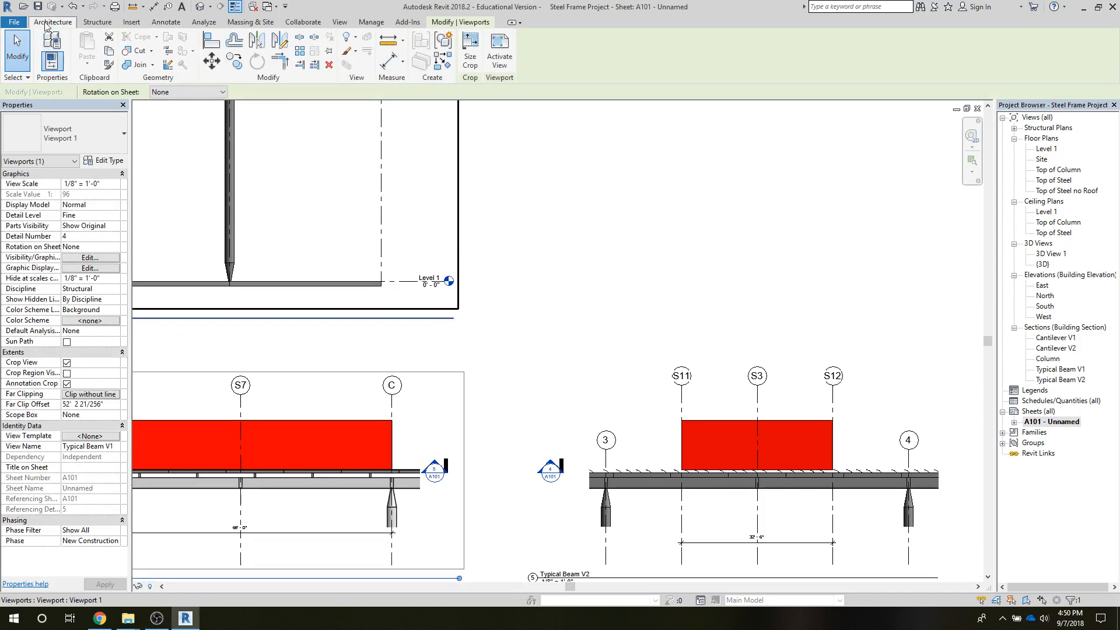
click(384, 23)
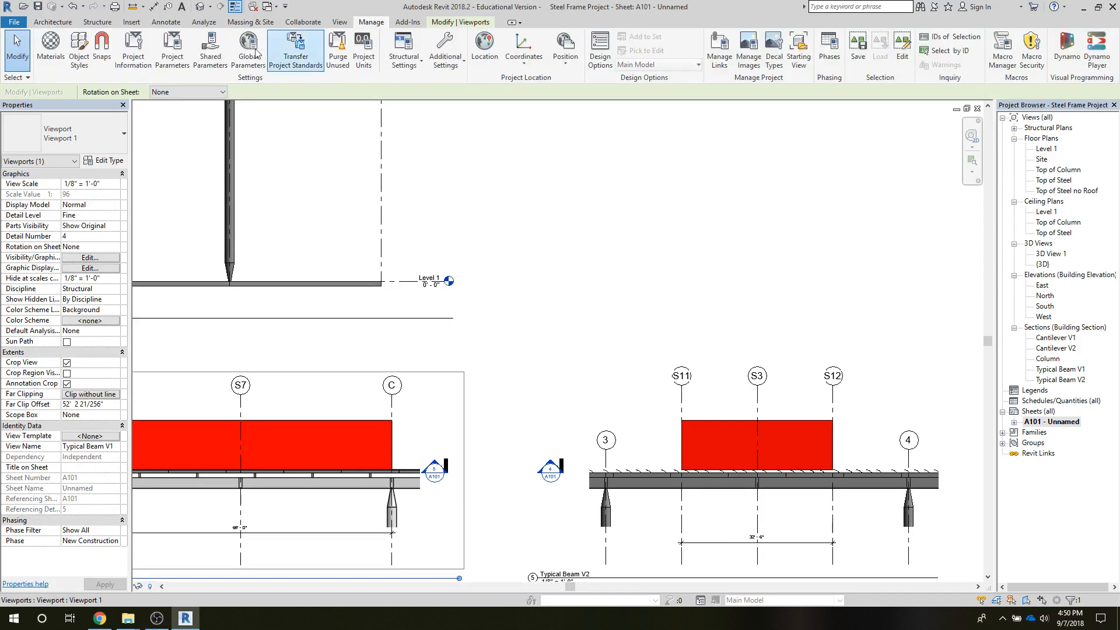
click(61, 54)
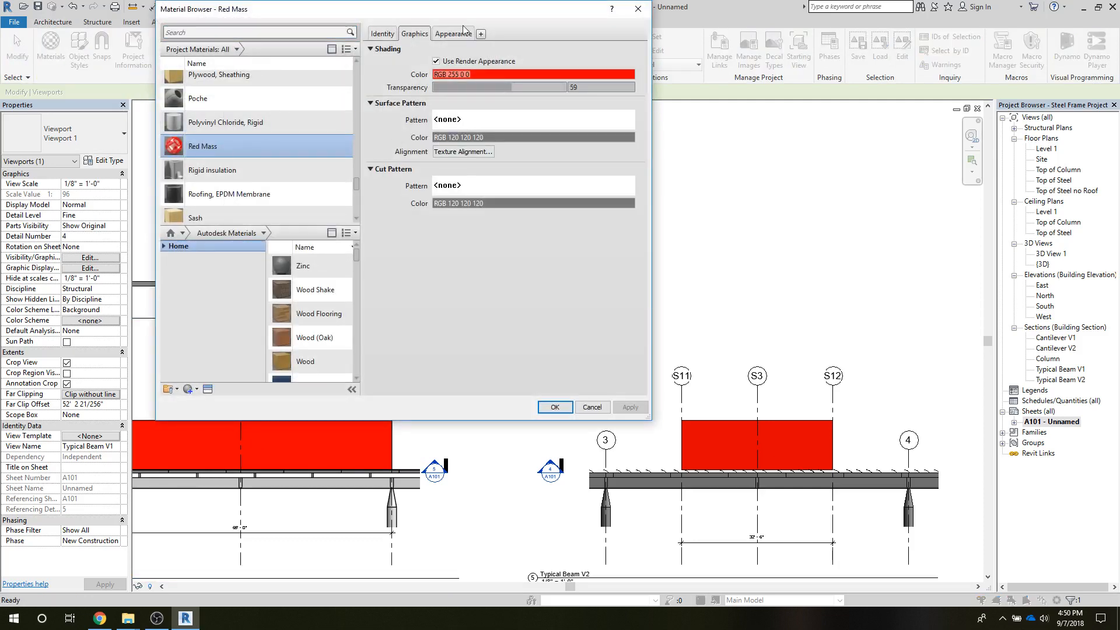
click(453, 34)
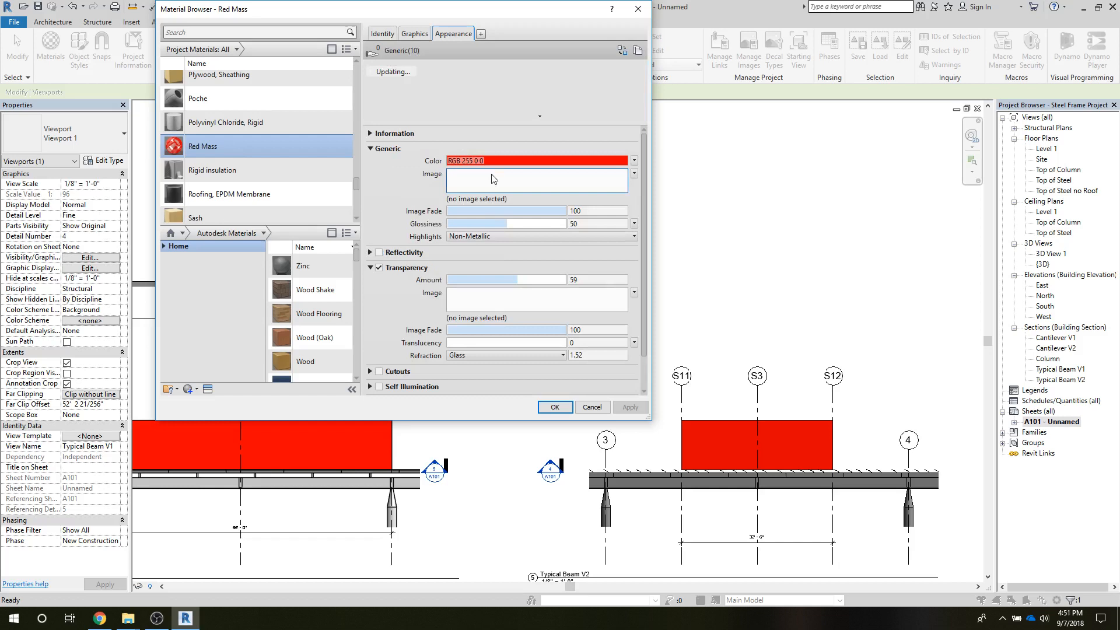
click(416, 34)
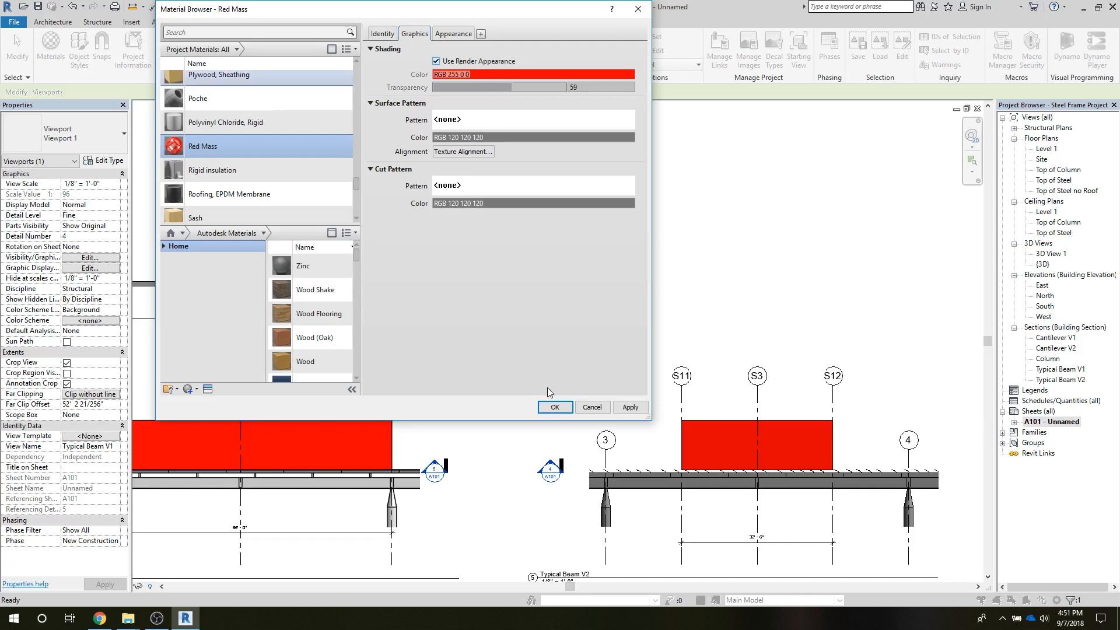
click(555, 407)
Examine the column, typical beam and cantilever section viewports on sheet A101
scroll(476, 485, up, 2)
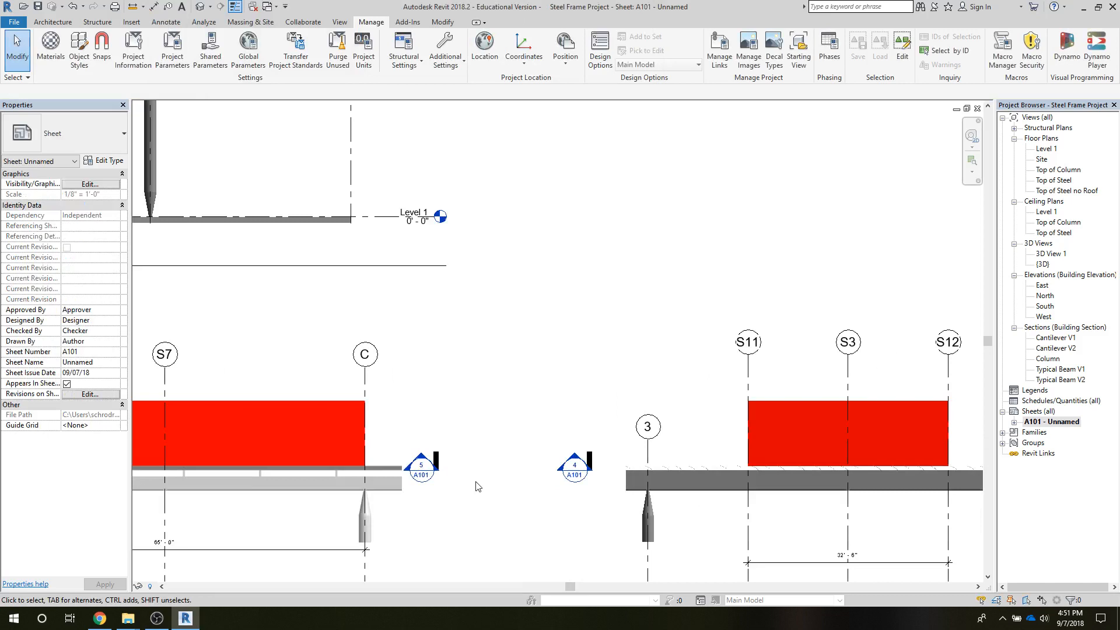
scroll(477, 486, down, 3)
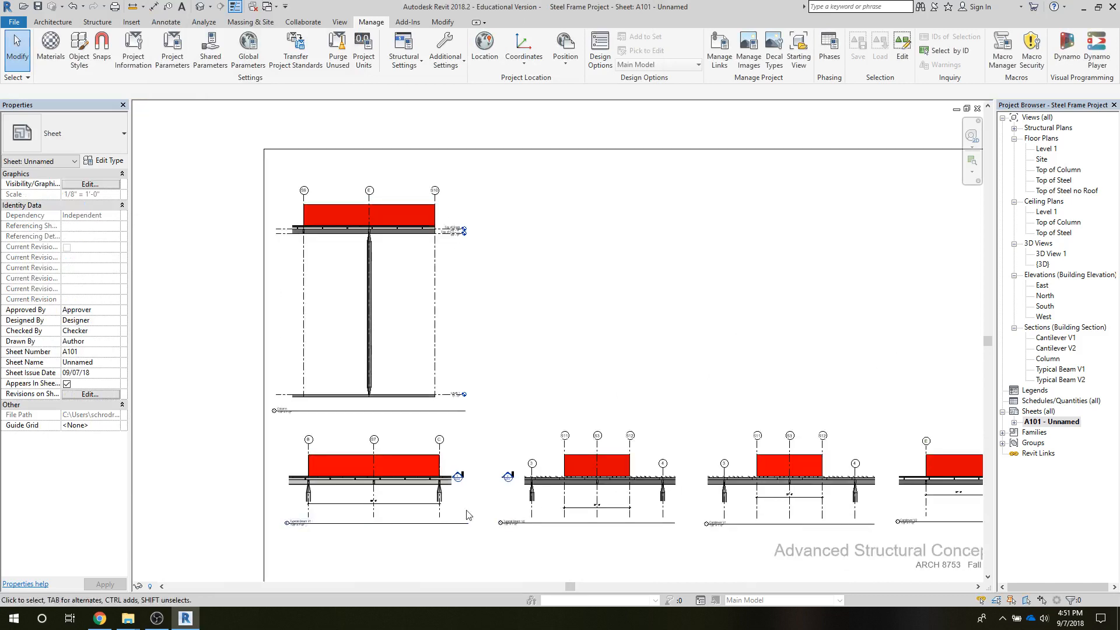
click(386, 524)
scroll(386, 528, up, 2)
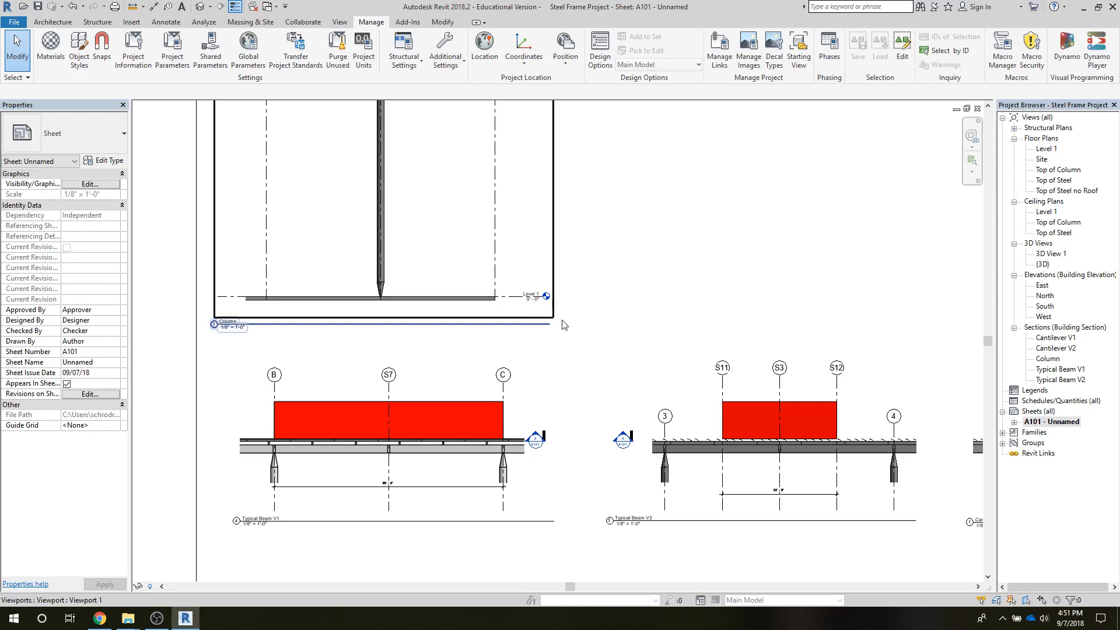
scroll(535, 303, down, 3)
middle_drag(713, 331, 525, 380)
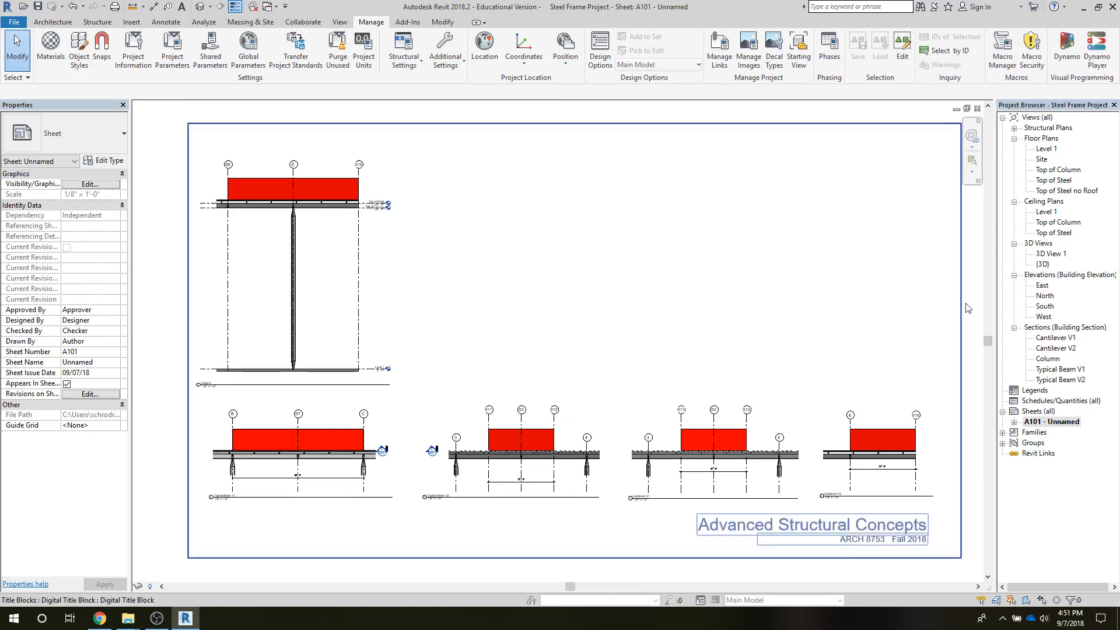
Open the Level 1 floor plan and consult the reference photo of the museum building in Chrome before returning to Revit
double_click(1047, 149)
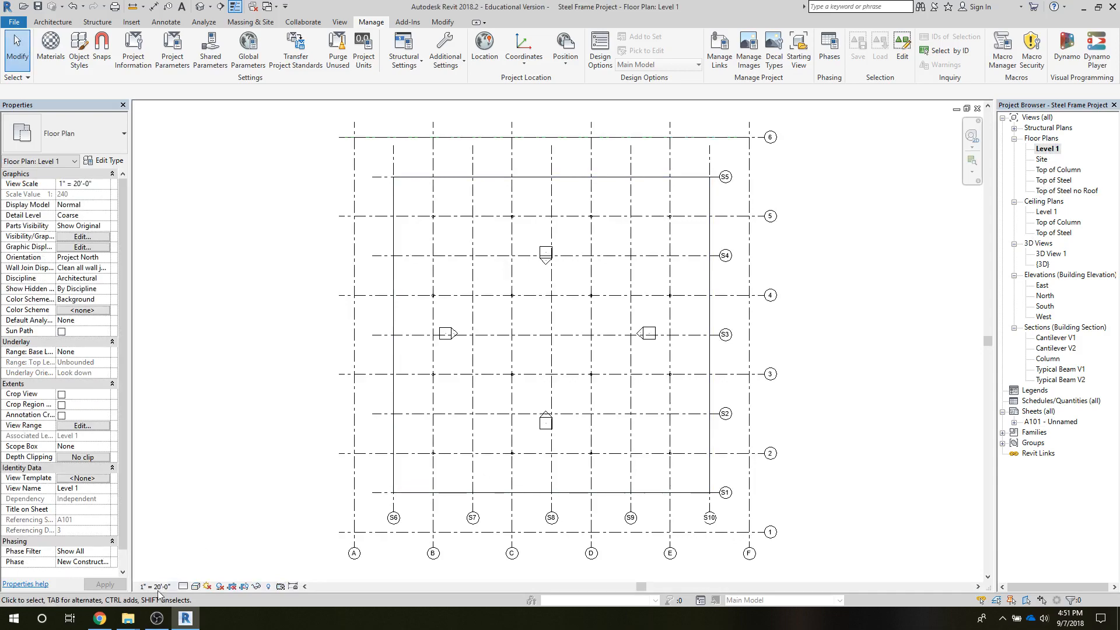
click(100, 618)
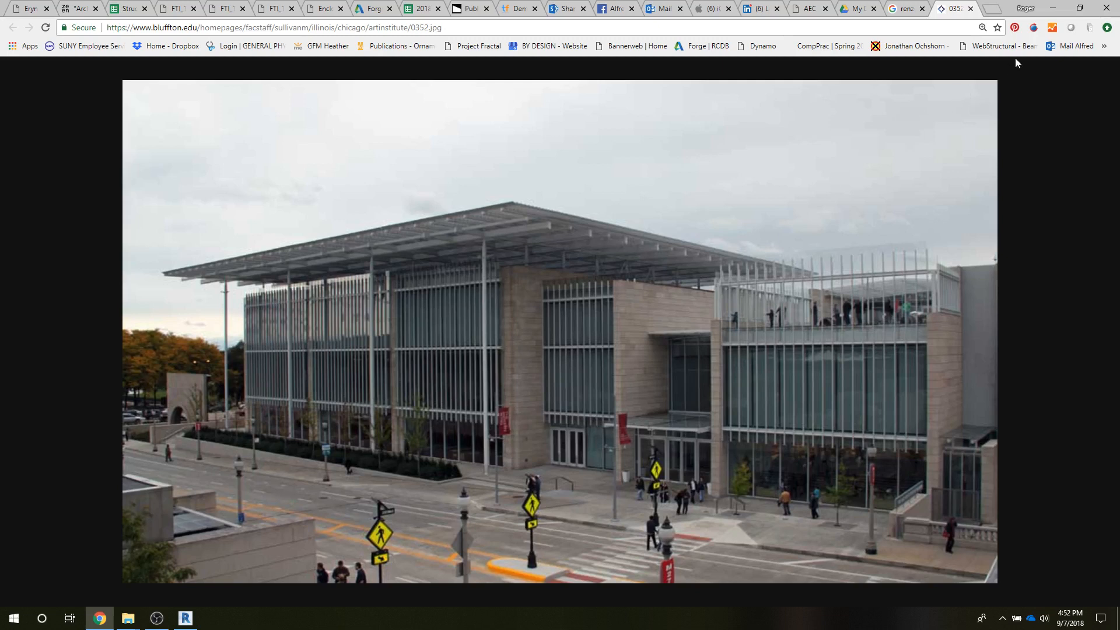
click(184, 618)
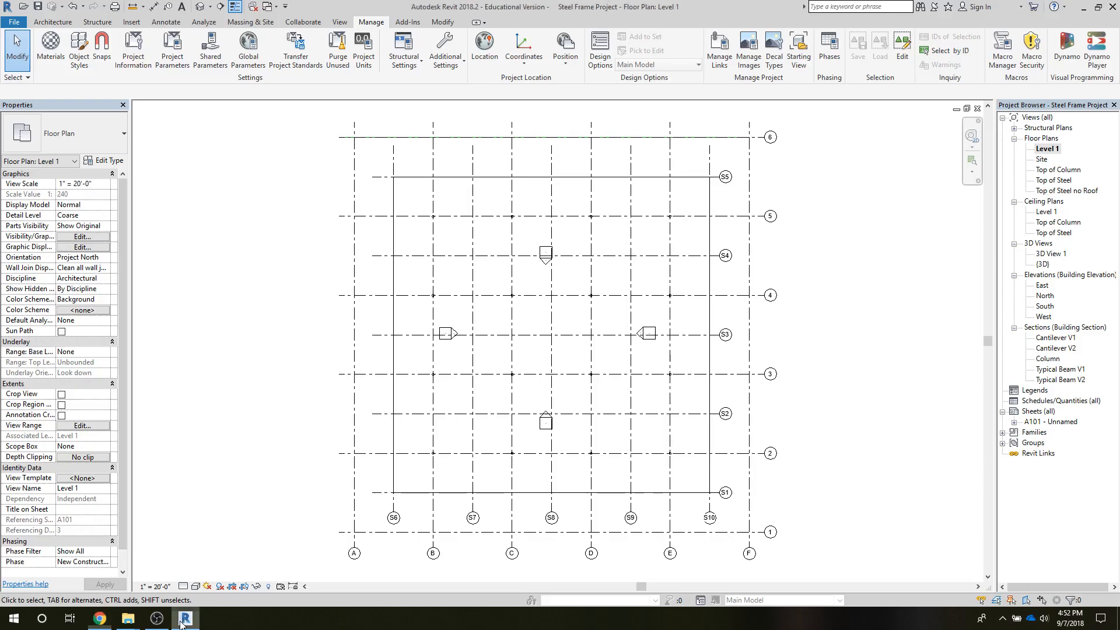
Start an architectural wall on Level 1 using the Exterior - CMU on Mtl. Stud type
scroll(539, 489, up, 3)
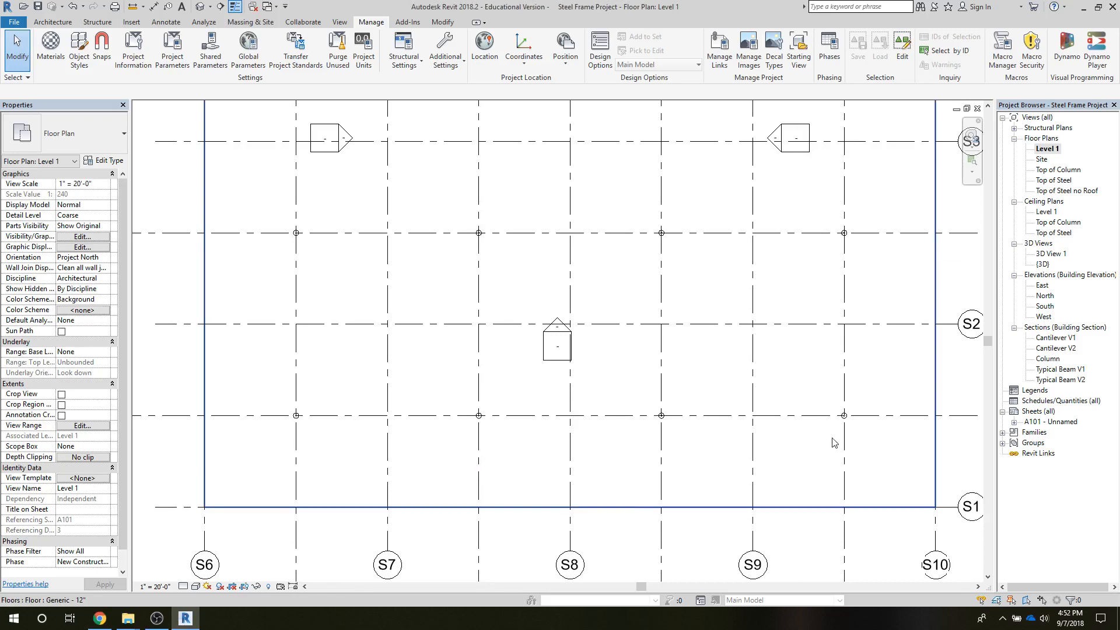
middle_drag(830, 518, 717, 513)
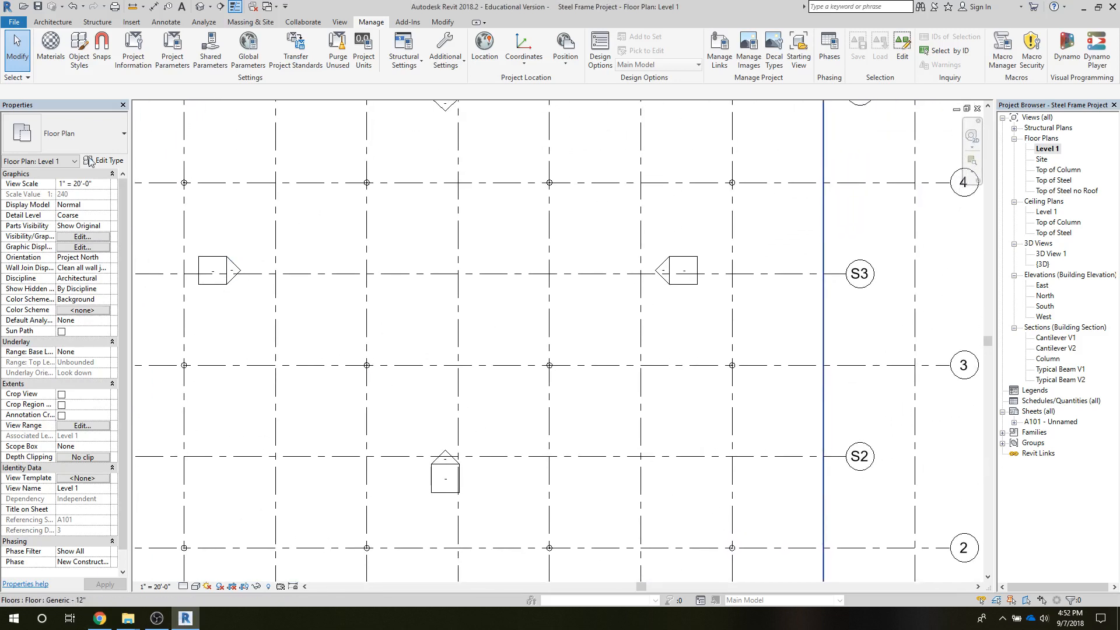
click(50, 22)
click(46, 56)
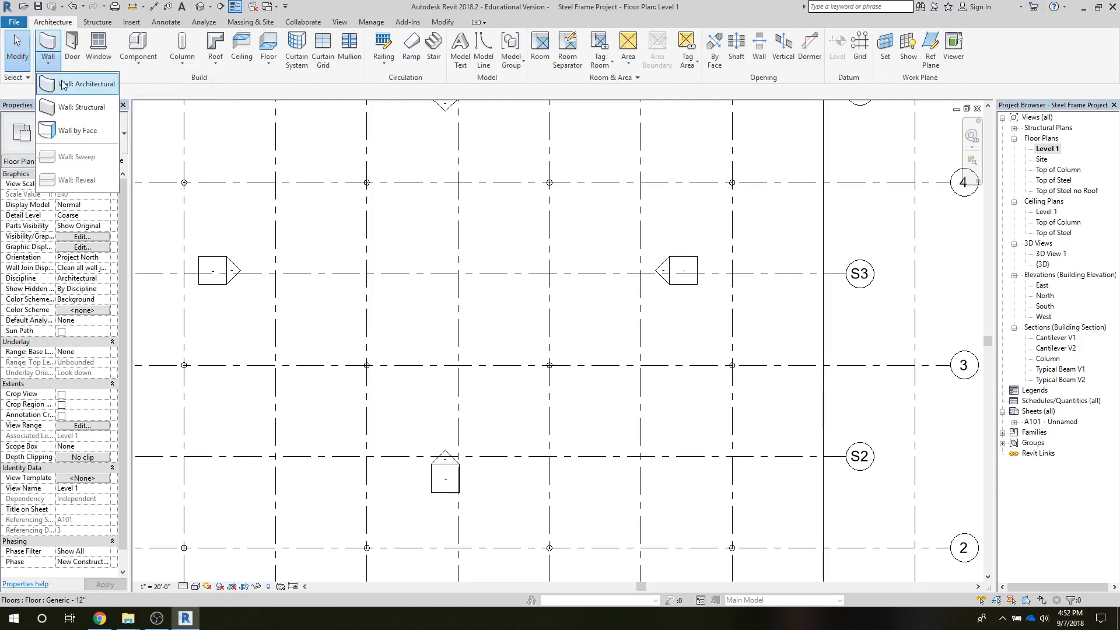
click(61, 76)
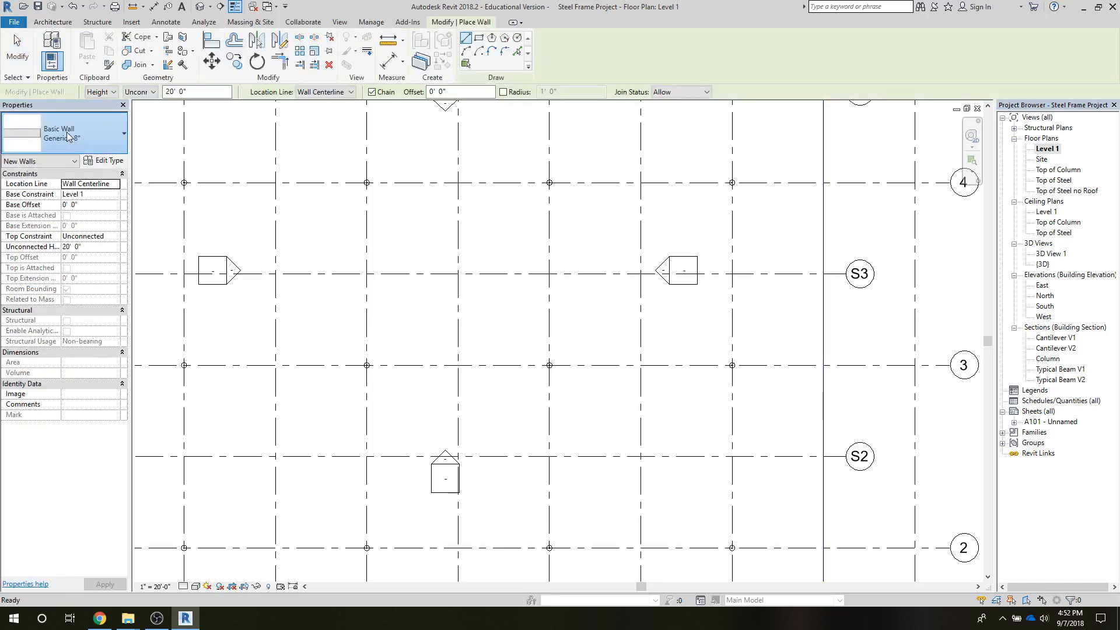
click(65, 131)
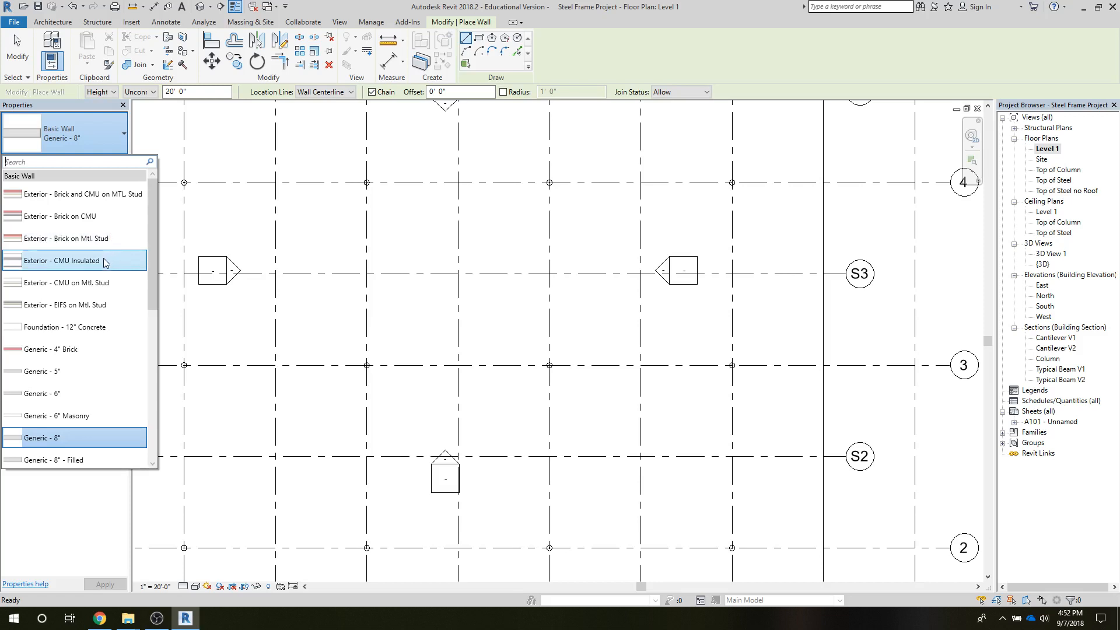
drag(154, 265, 150, 282)
mouse_move(36, 241)
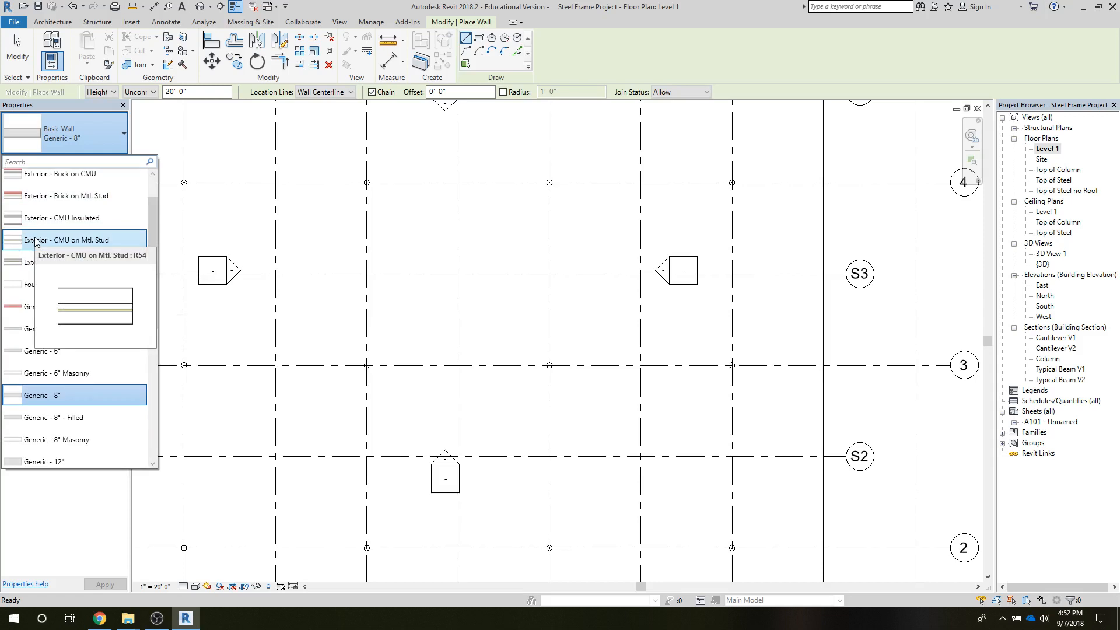
click(35, 241)
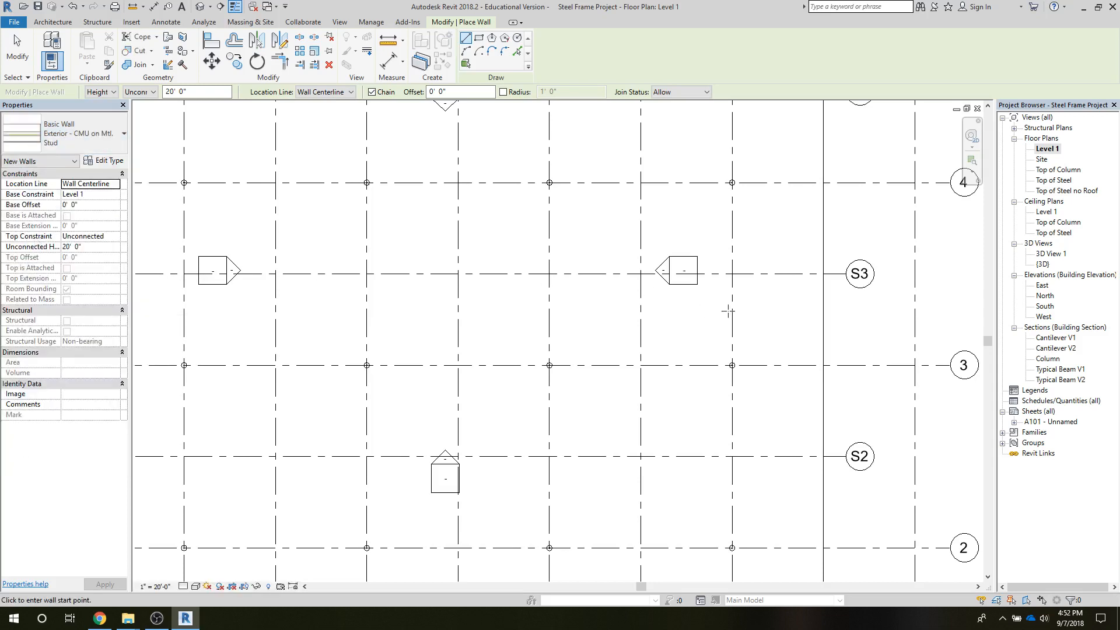
Draw a wall about 106 ft long beside grid E, from above grid 4 to grid S2, ending in a short hooked return around the column line
click(740, 160)
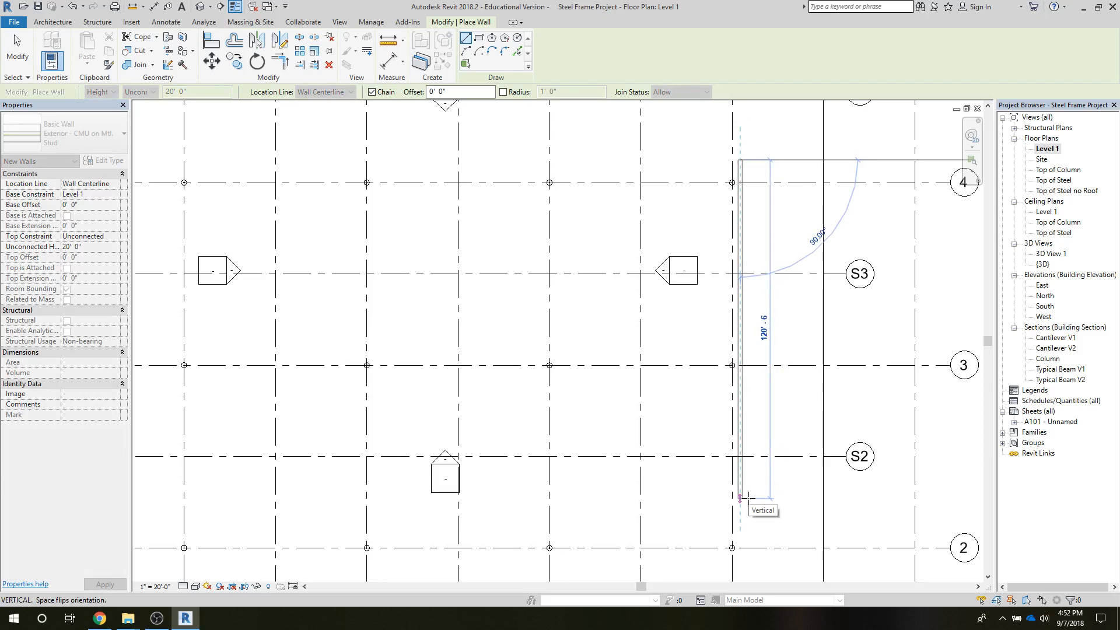
click(739, 457)
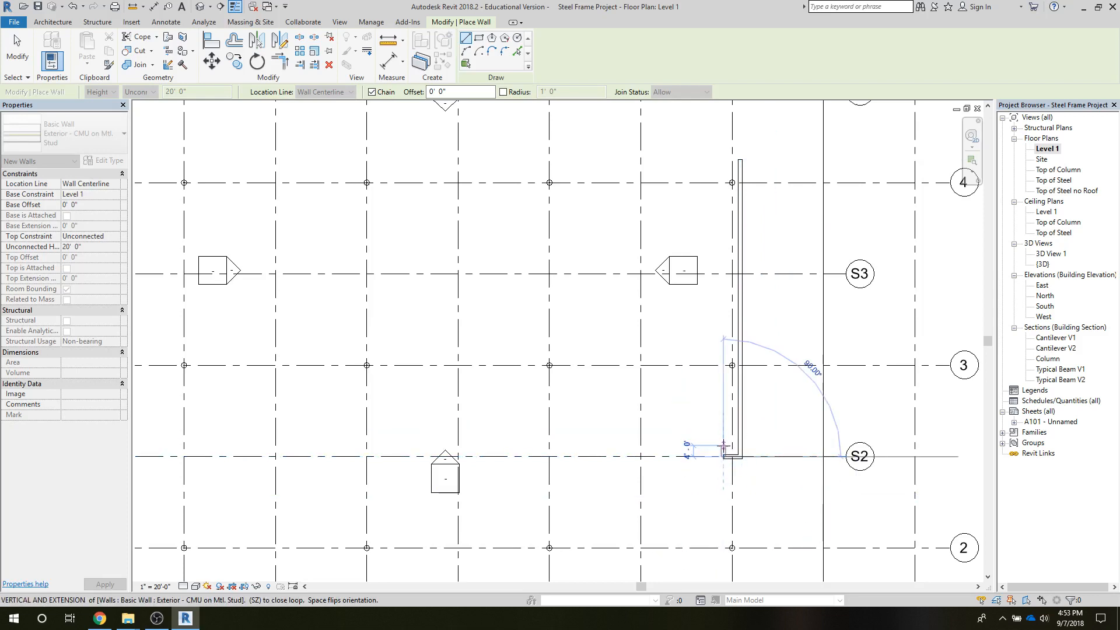
click(723, 437)
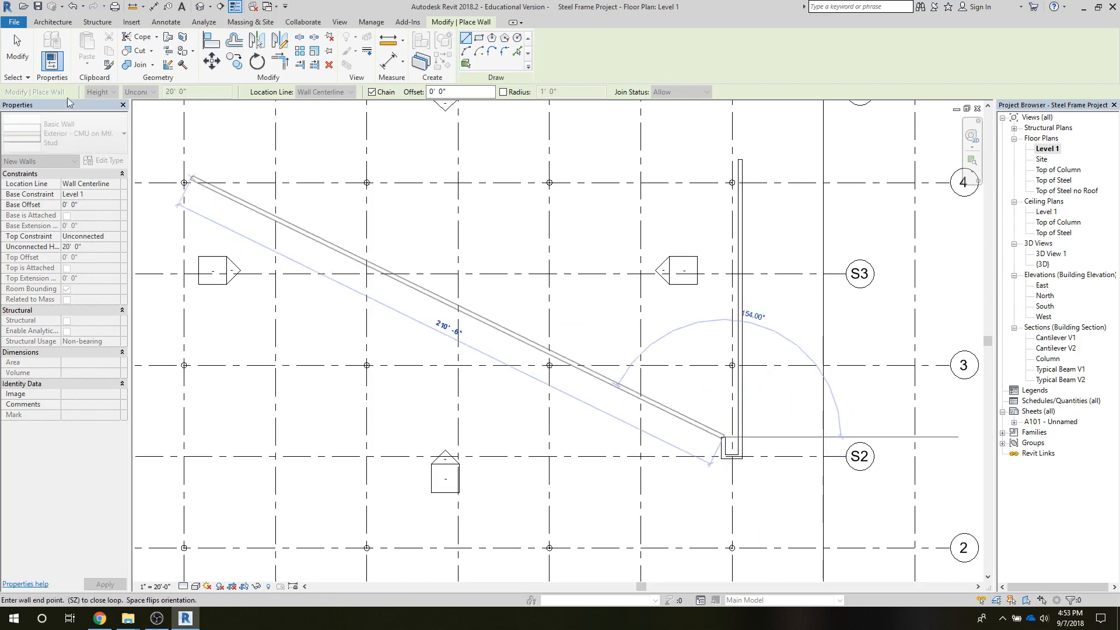
click(17, 50)
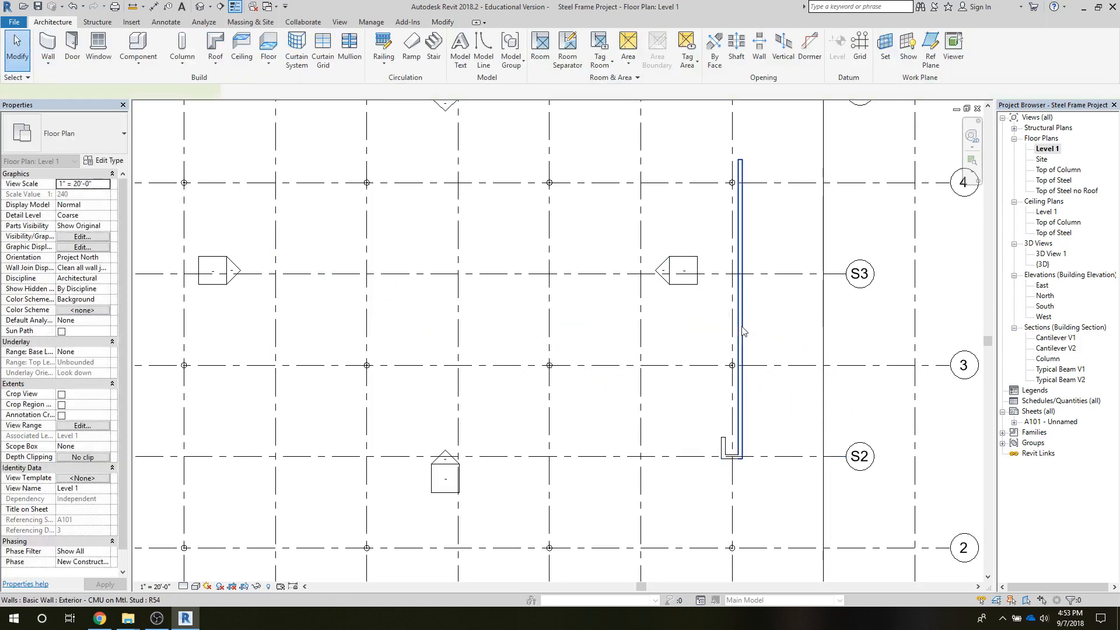
Set the unconnected height of the three walls beside grid E to 65' 0"
click(740, 341)
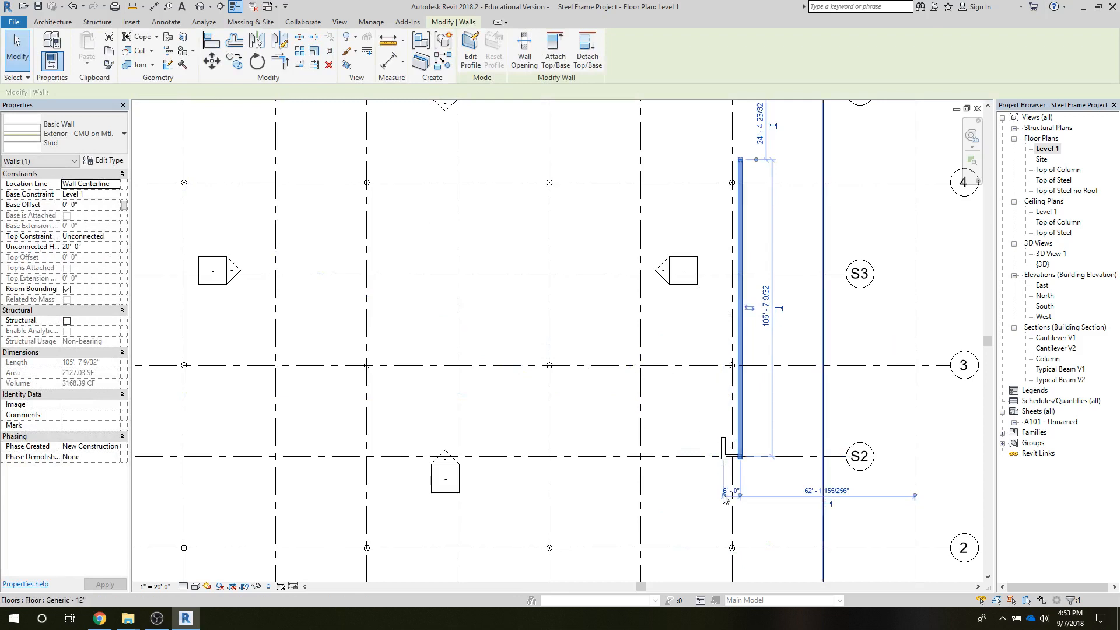
ctrl+click(723, 450)
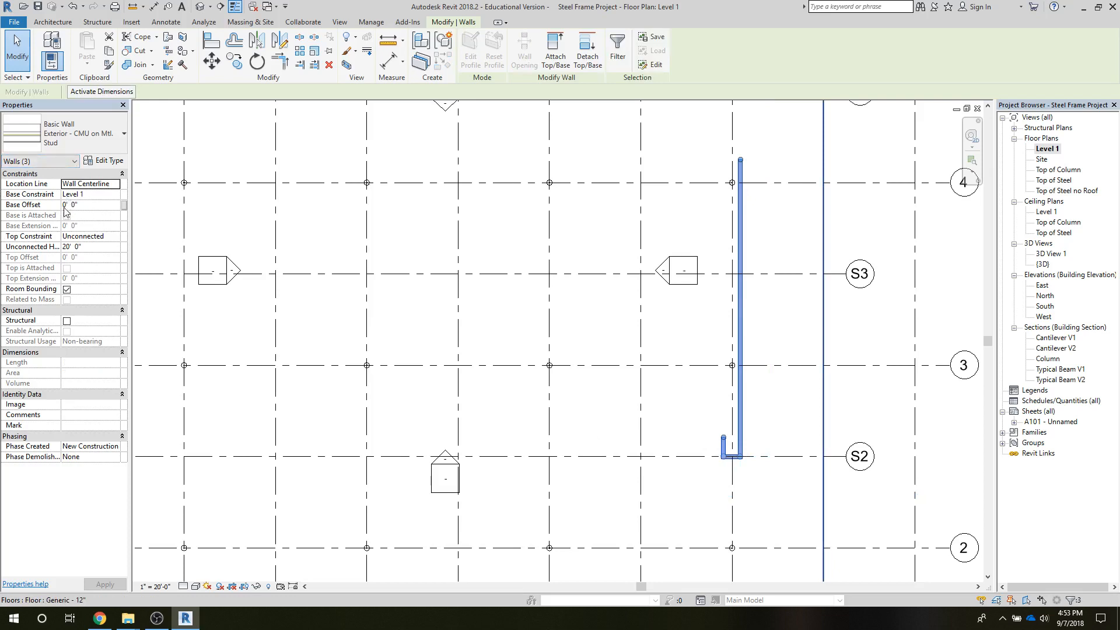
click(70, 248)
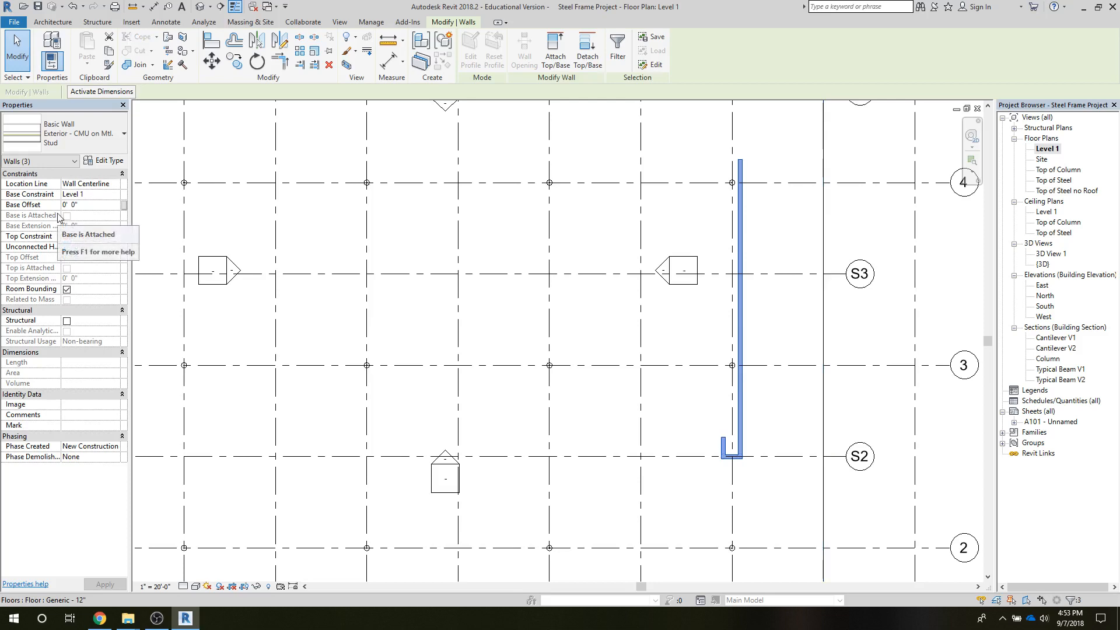
text(65' 0")
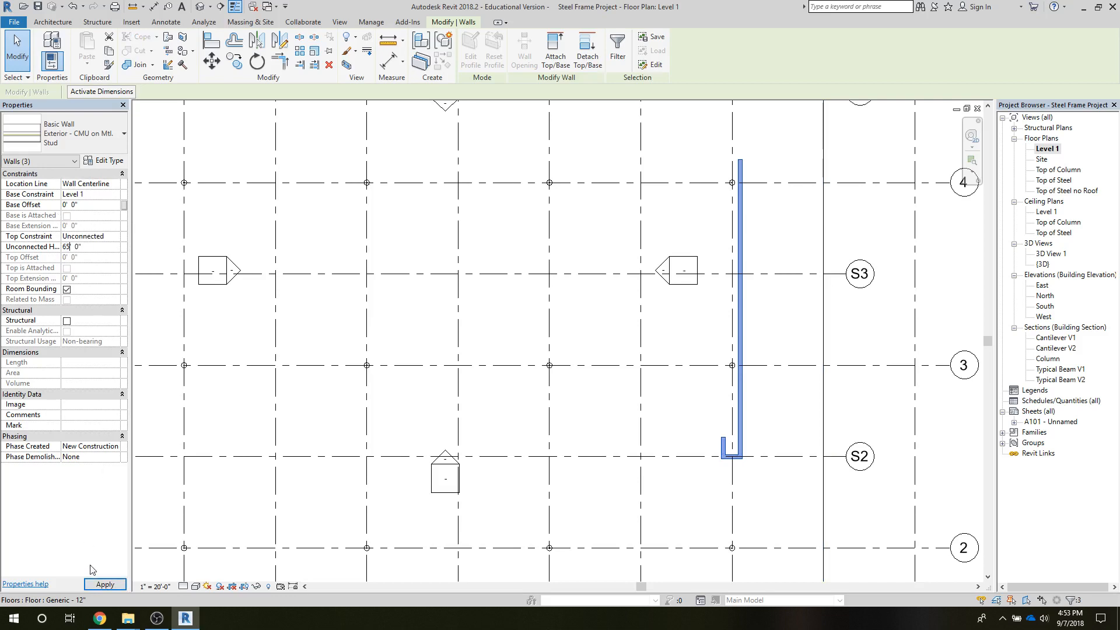
click(99, 584)
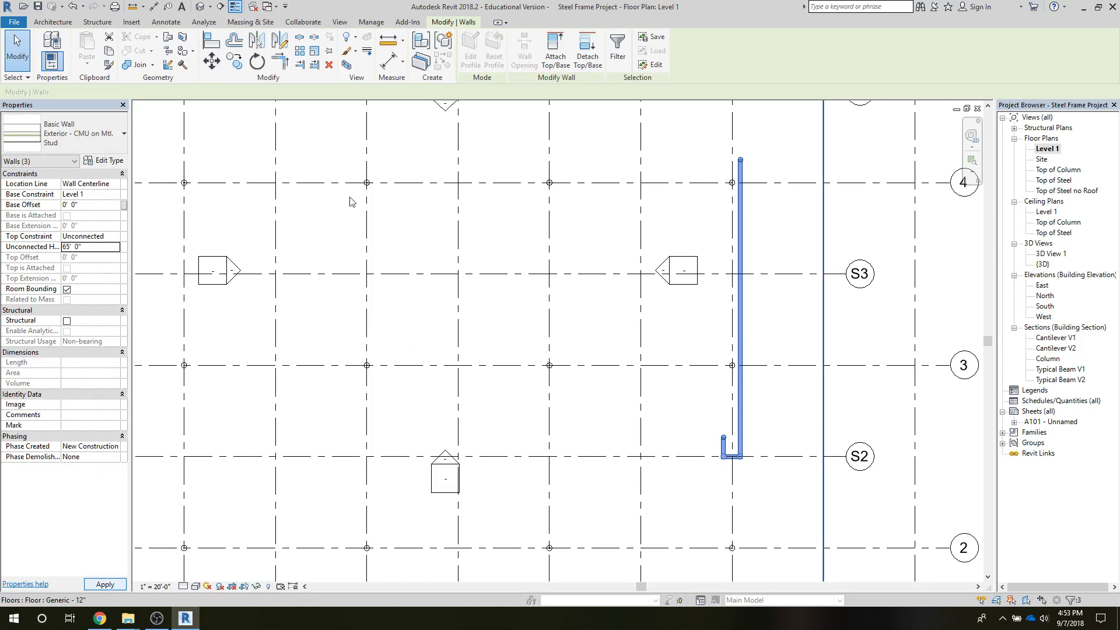
Mirror a copy of the three walls about an axis drawn along grid S8
click(280, 40)
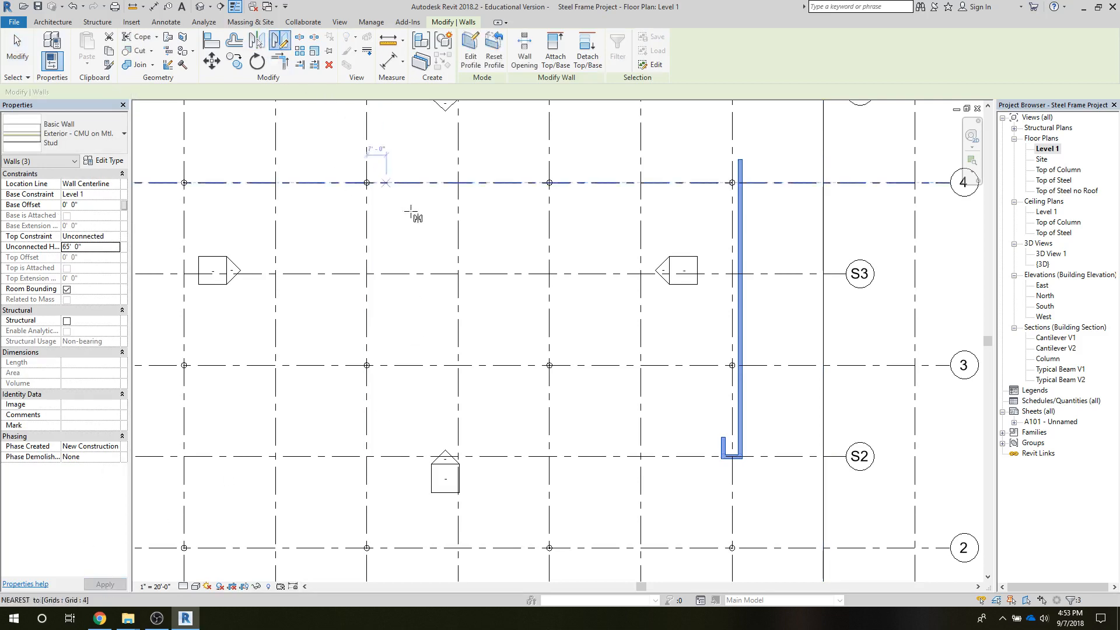
click(457, 247)
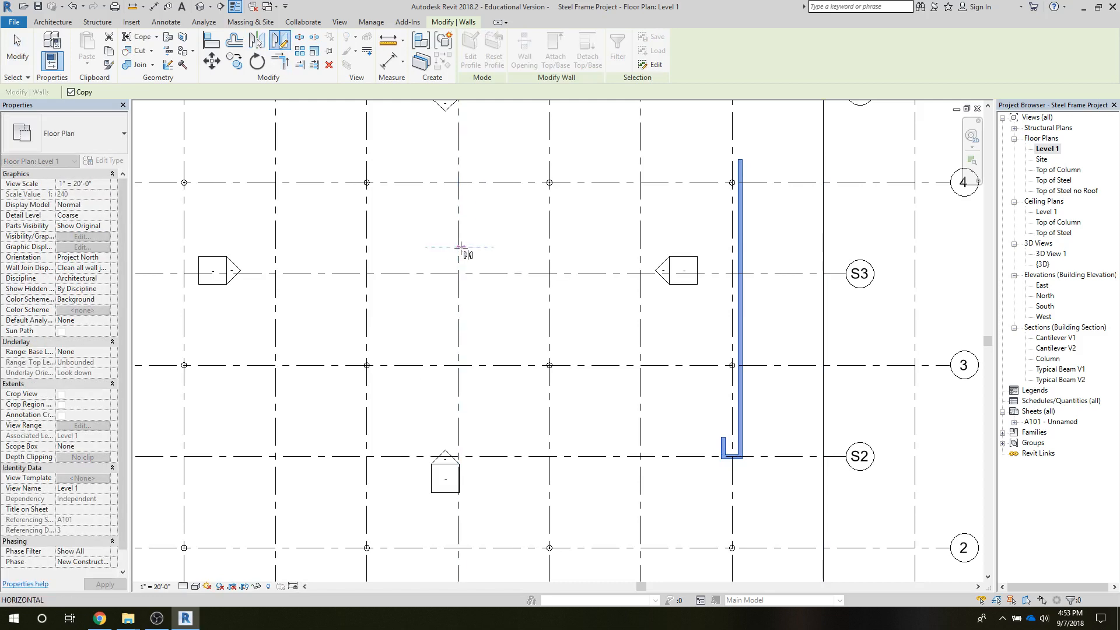
click(457, 315)
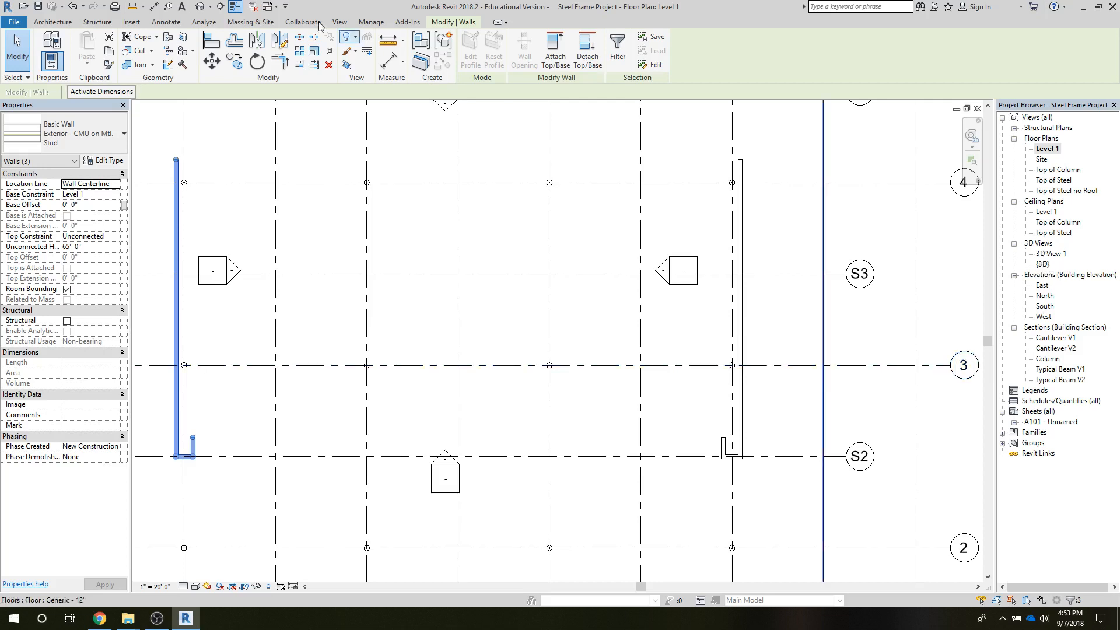
Check both wall groups against the steel frame in the {3D} view and return to the Level 1 plan
click(1042, 264)
double_click(1042, 265)
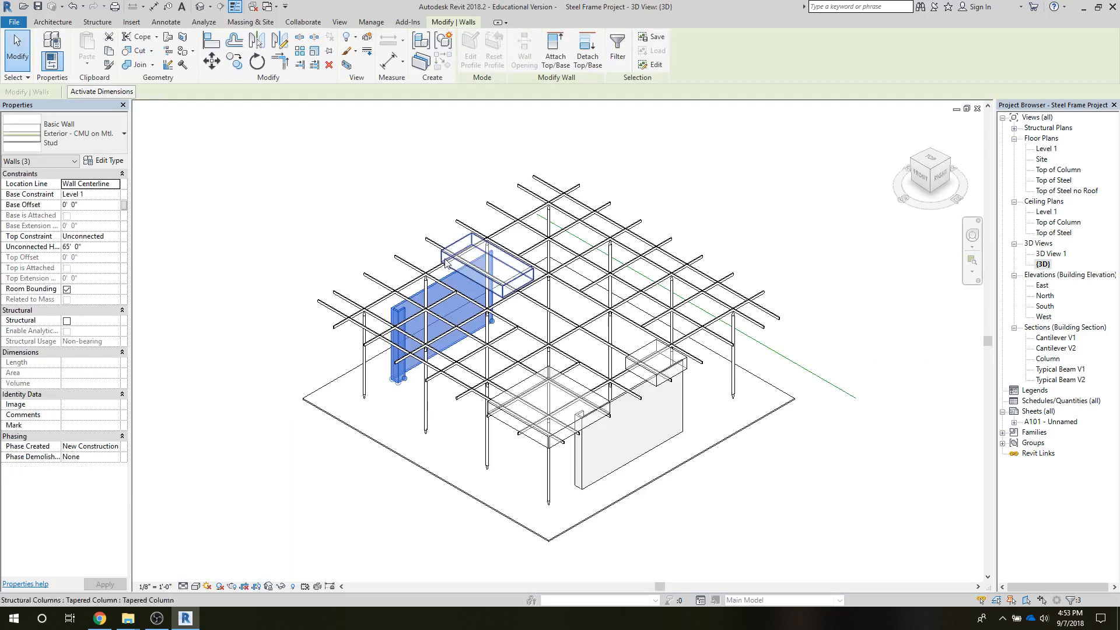
click(209, 347)
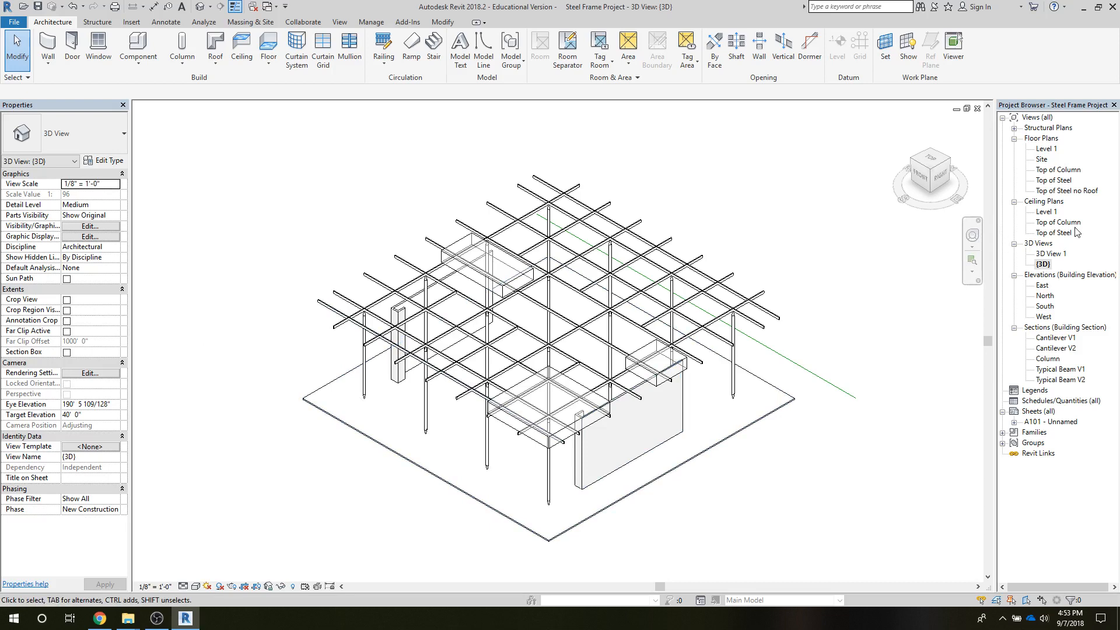
double_click(1046, 149)
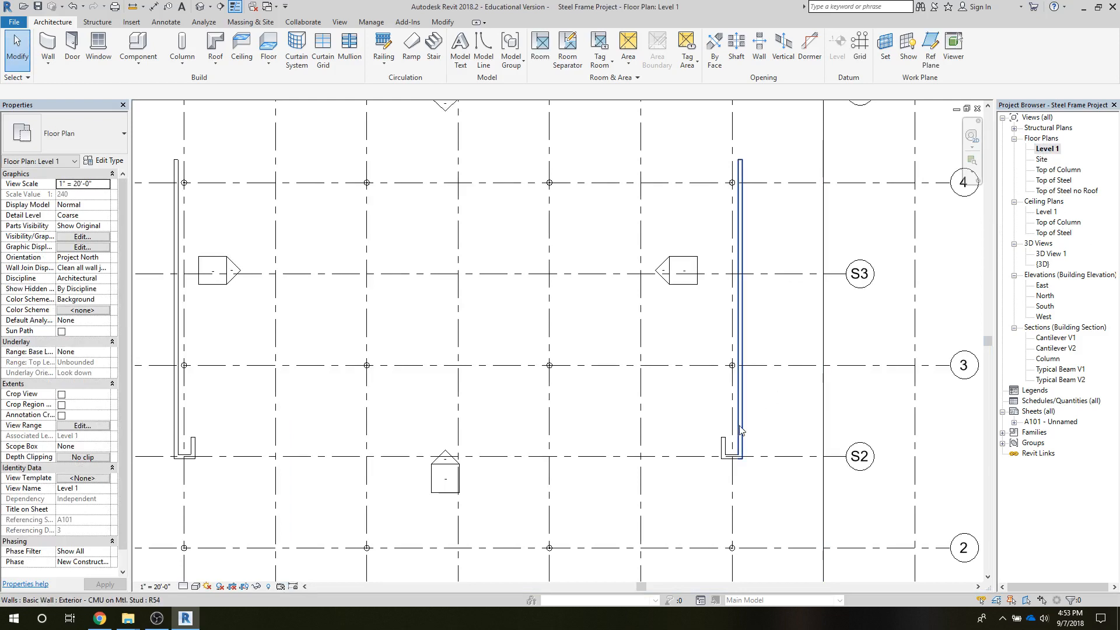
click(703, 436)
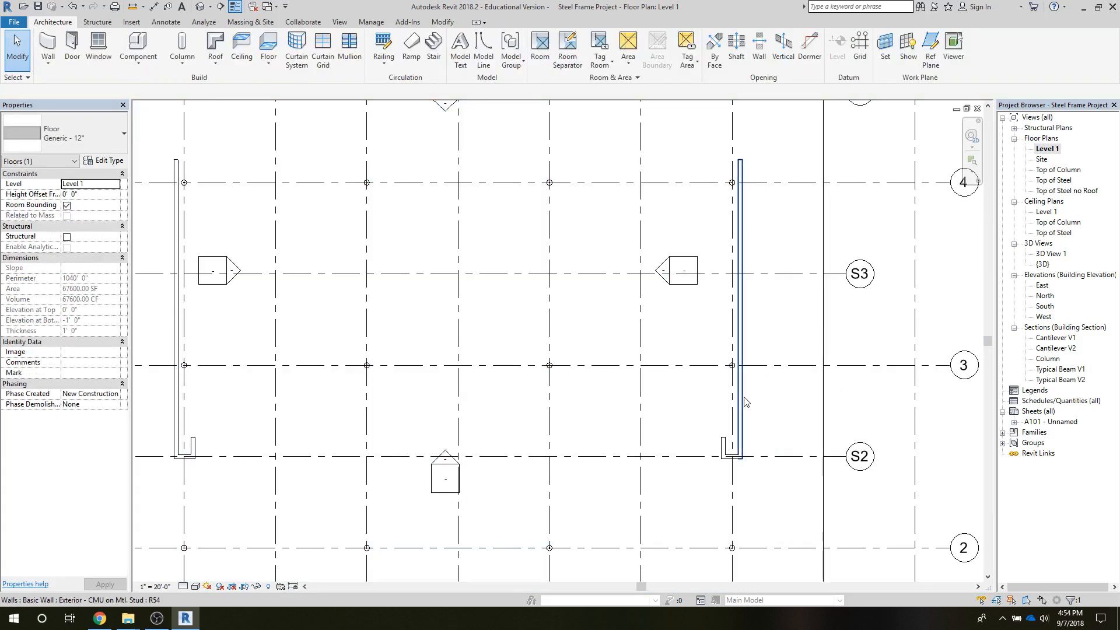
Copy the long wall and its hooked return beside grid E to the matching position at grid D
click(741, 408)
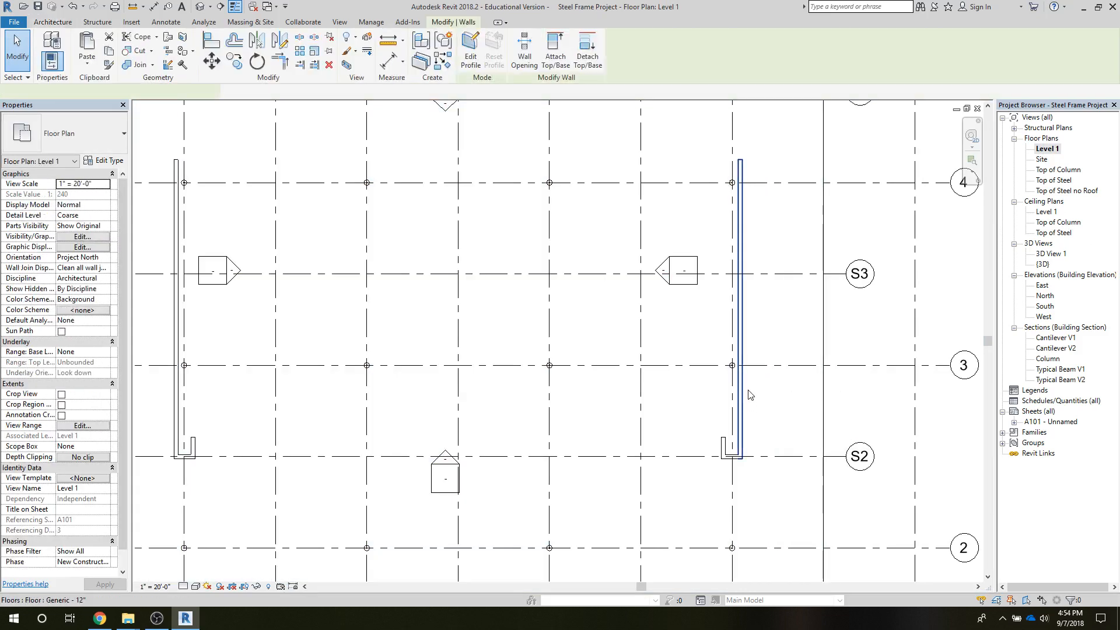
ctrl+click(722, 450)
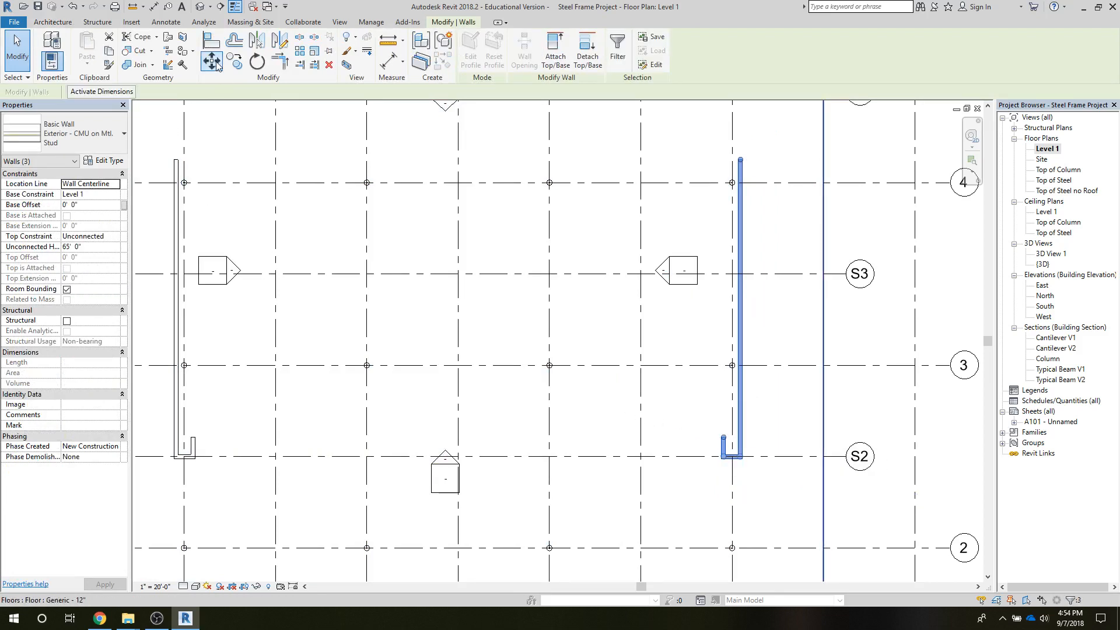
click(236, 63)
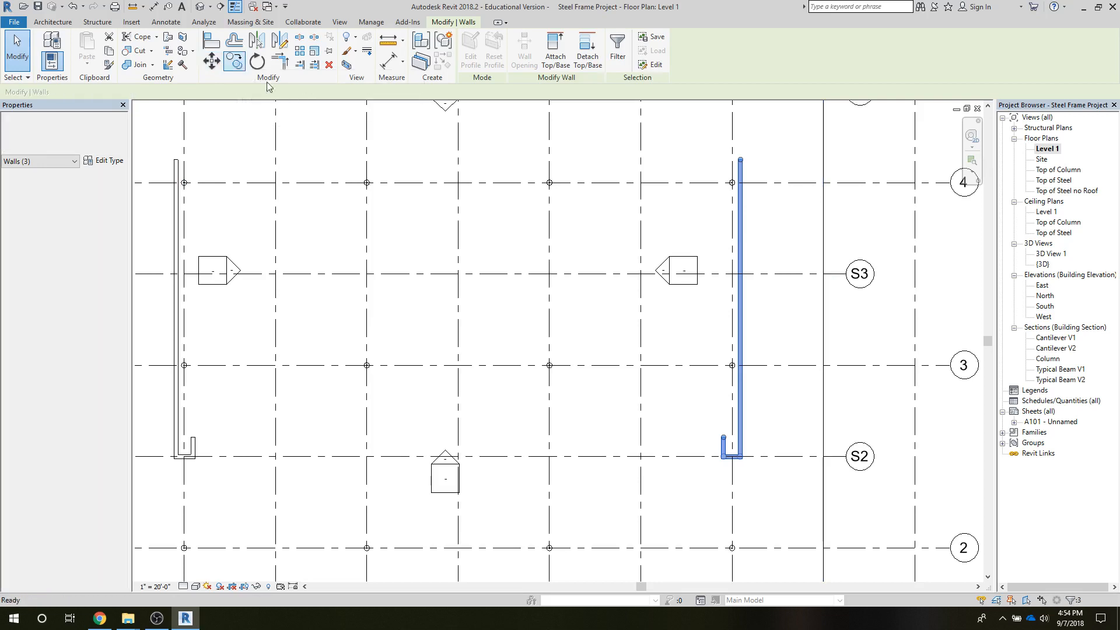
click(732, 470)
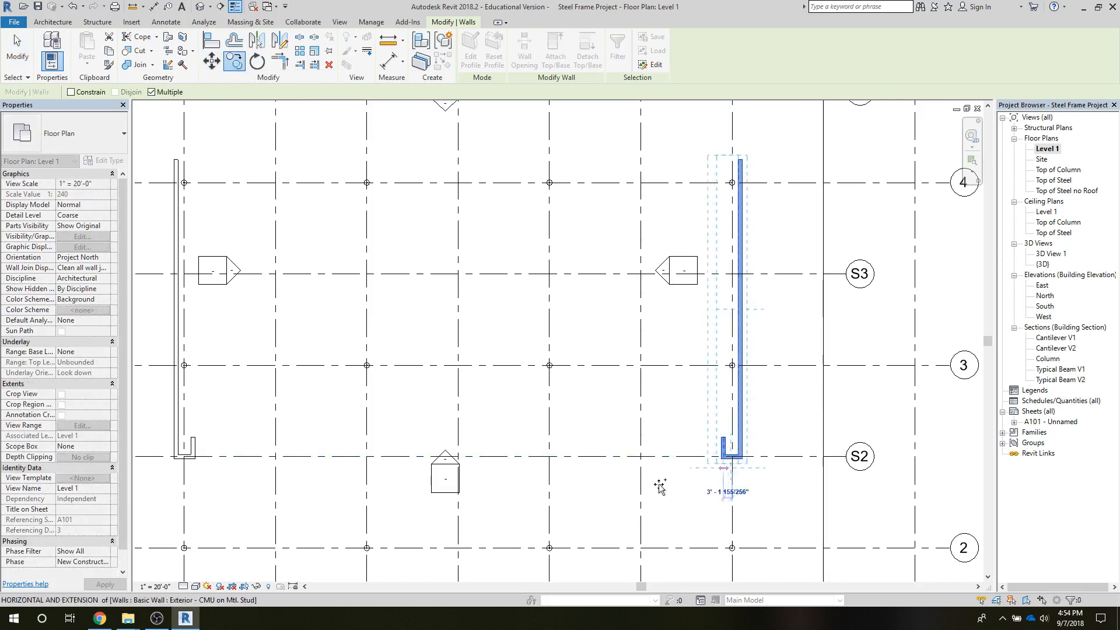
click(550, 468)
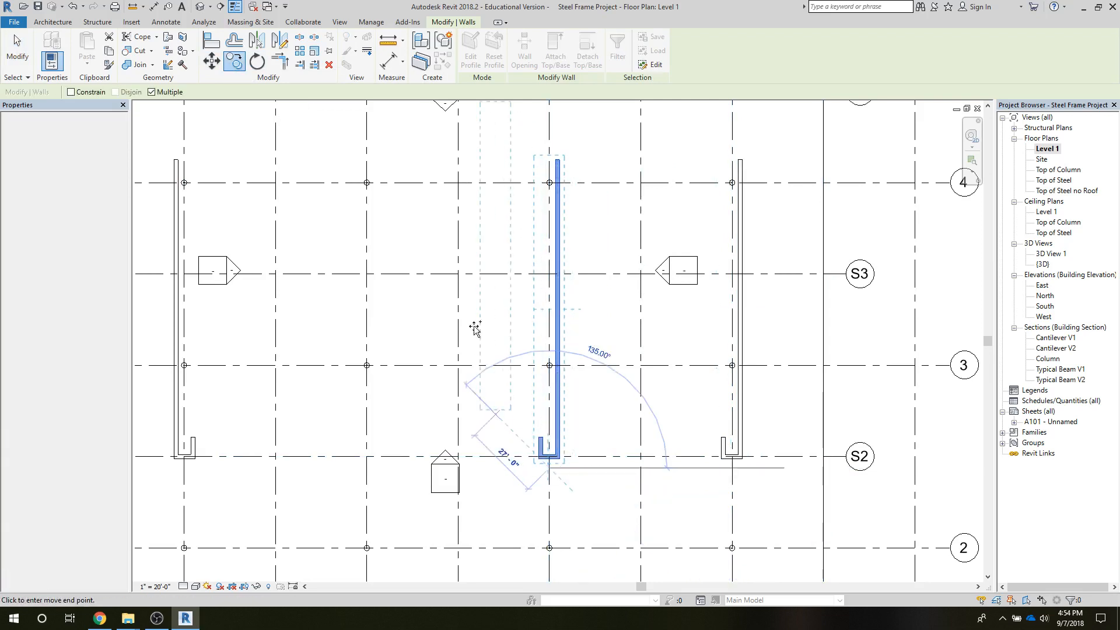
click(17, 51)
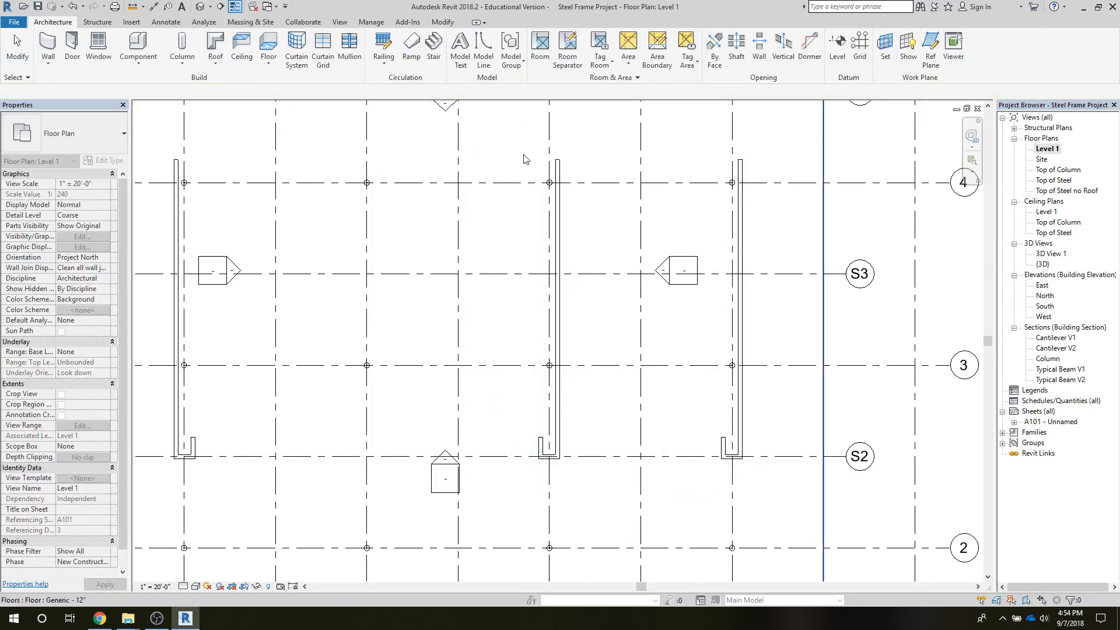
Shorten the copied long wall at grid D to 7' 0" and copy the U-shaped wall group to grid C on grid S2
click(563, 168)
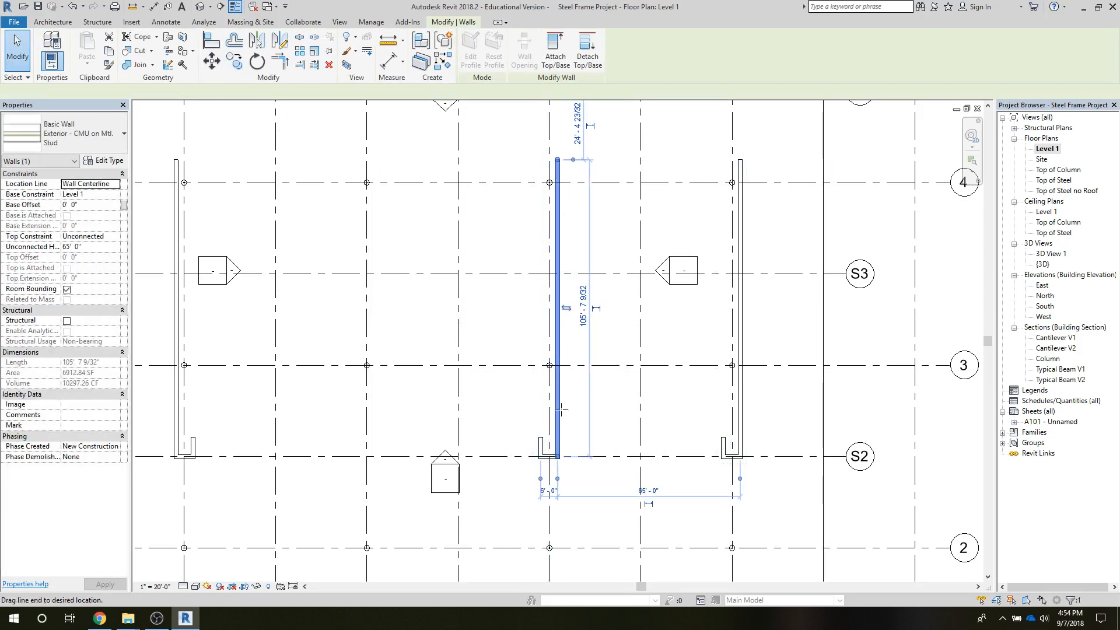
drag(557, 161, 557, 434)
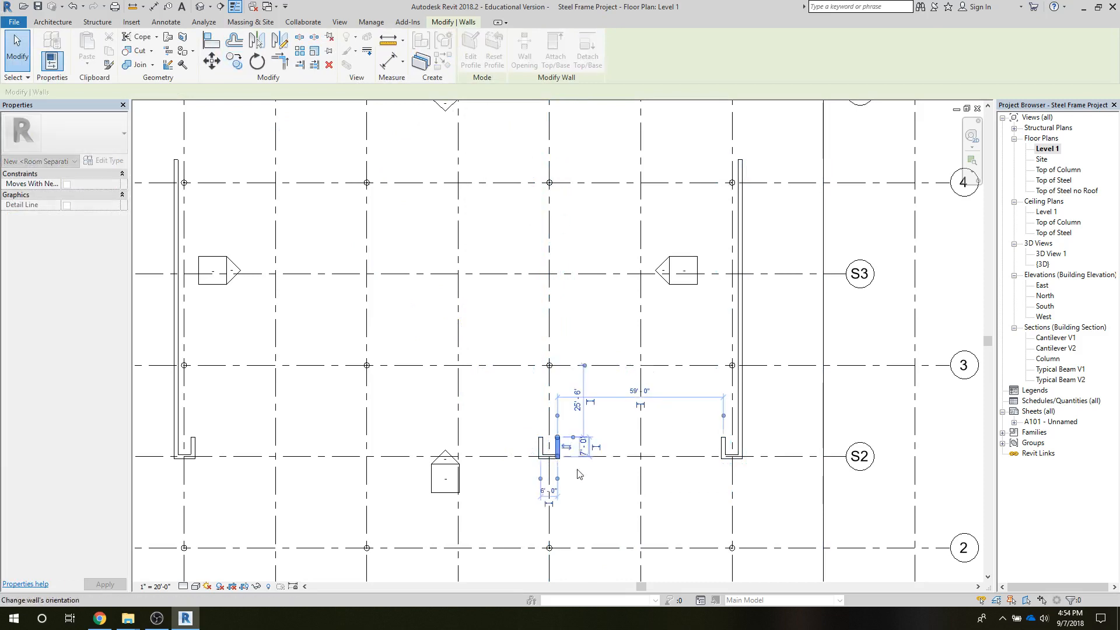
ctrl+click(541, 446)
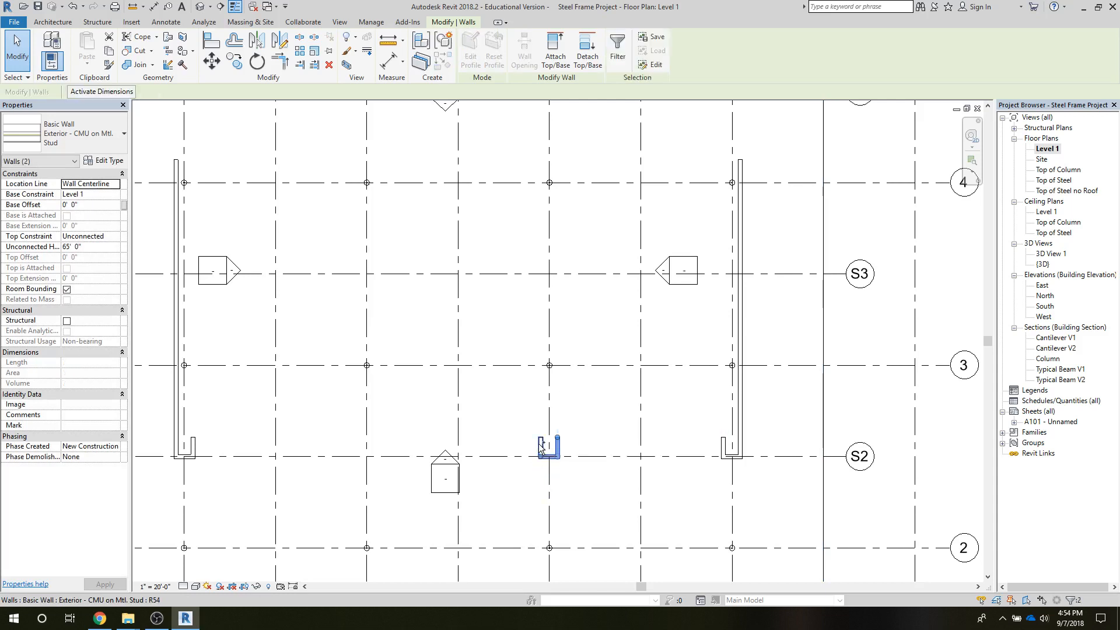
click(234, 64)
click(550, 473)
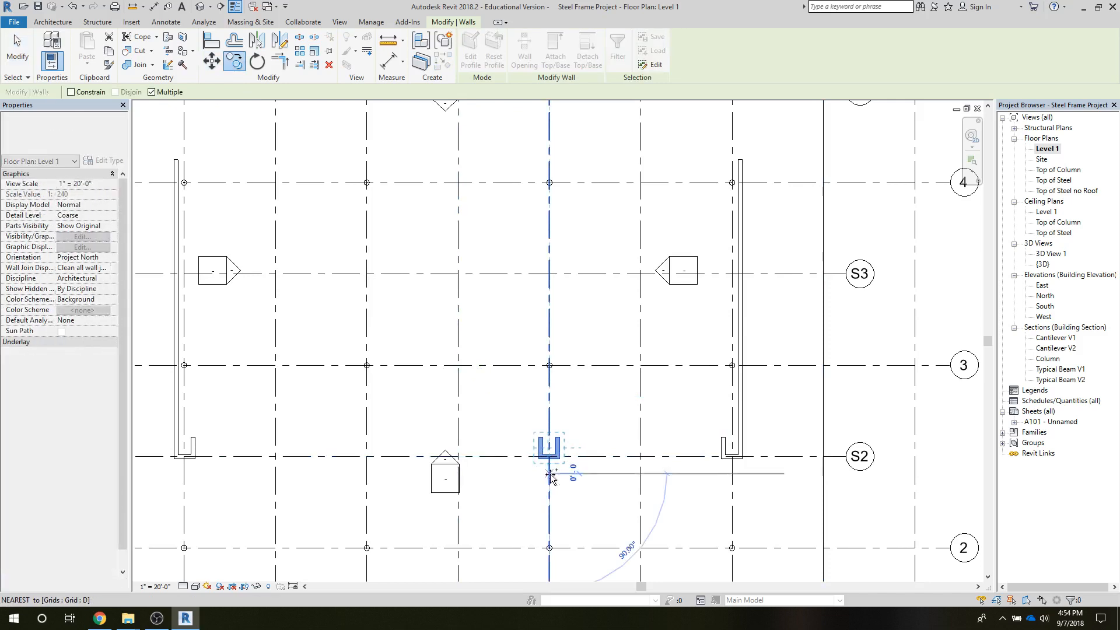
click(367, 474)
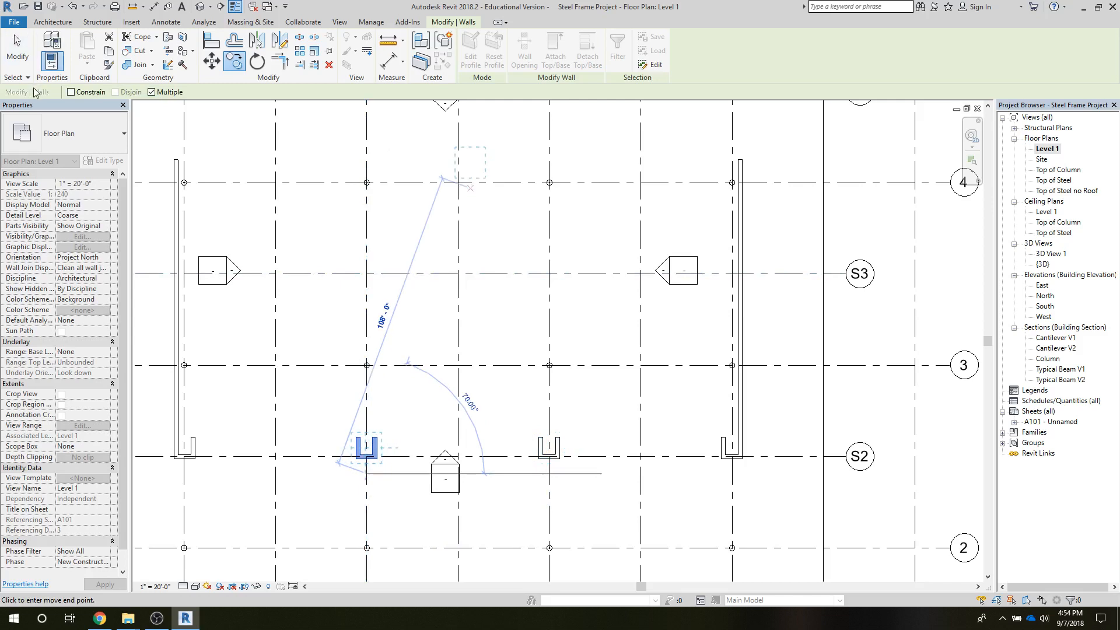
Delete the stray U-shaped wall copy above grid 4, between grids S7 and C
click(14, 21)
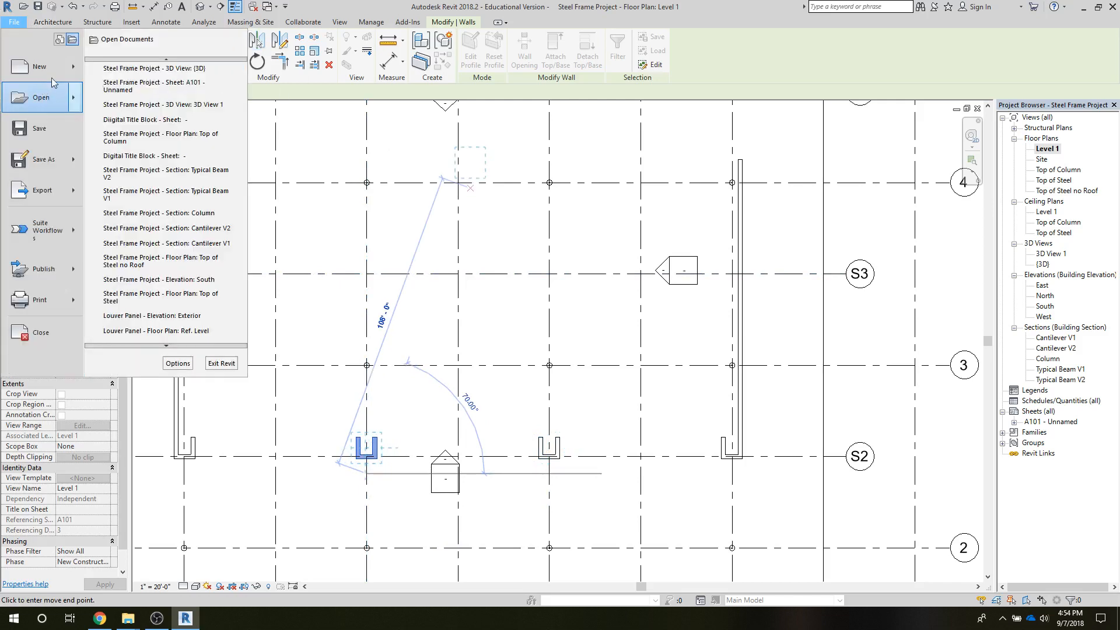
click(135, 69)
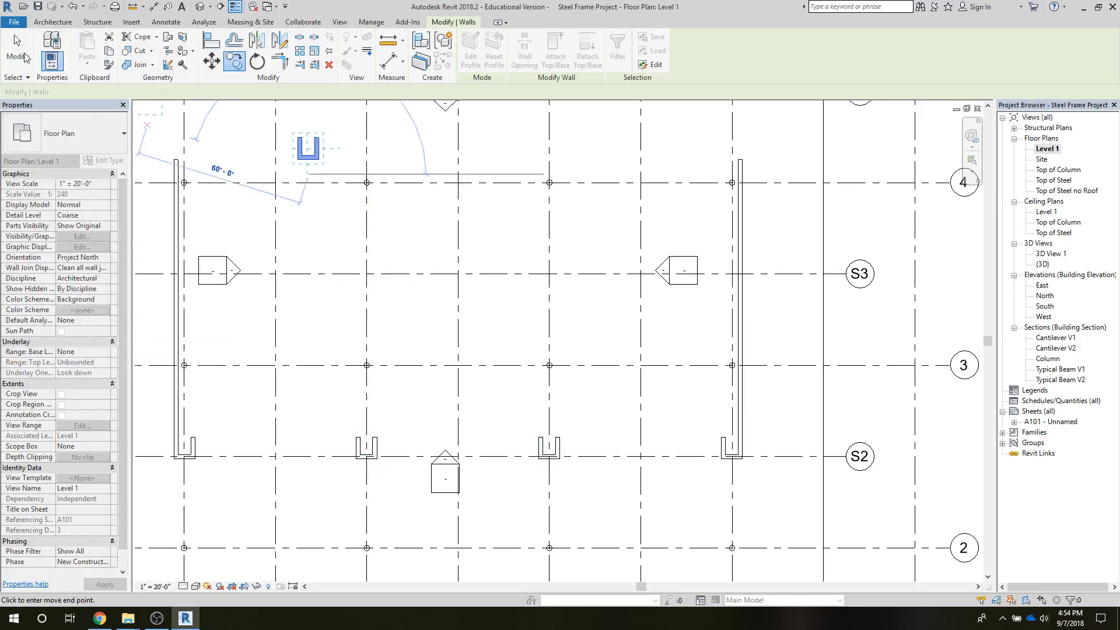
click(290, 132)
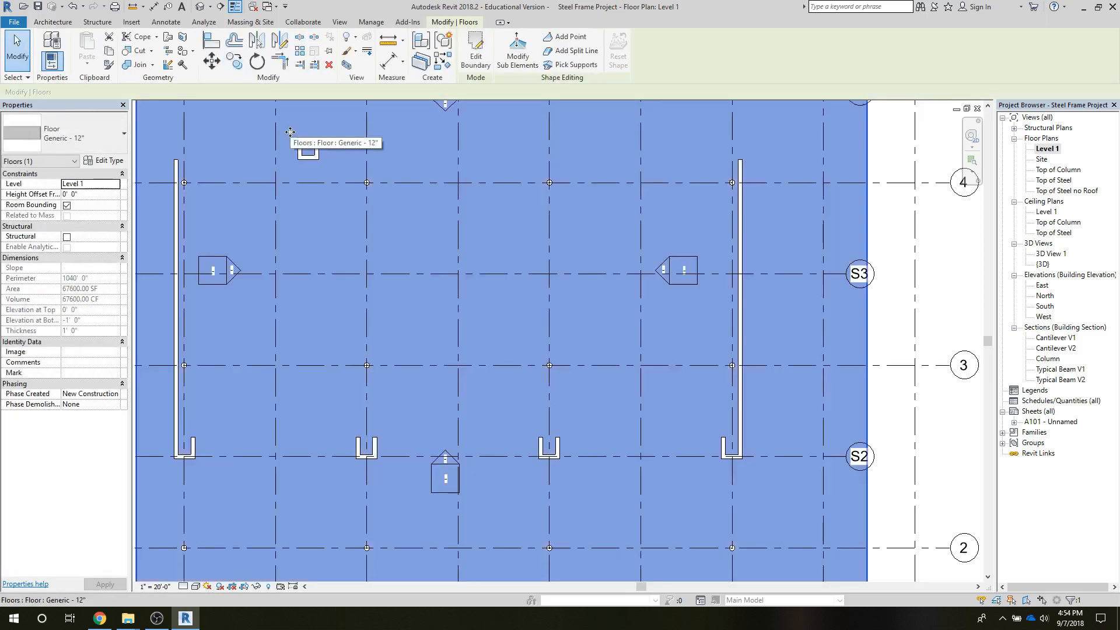
click(957, 243)
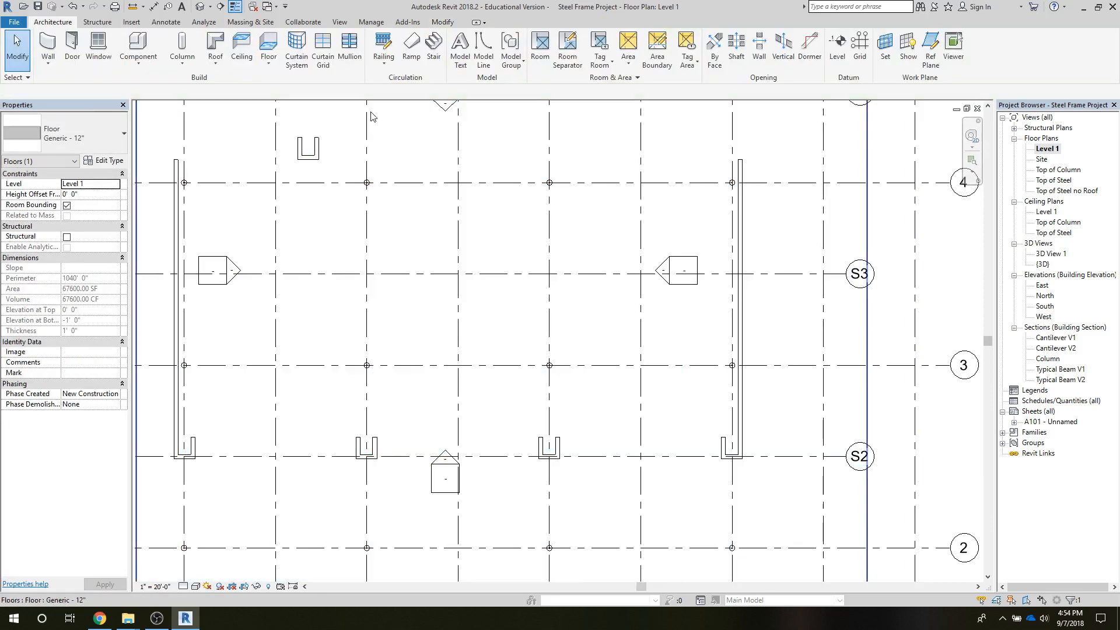
click(313, 161)
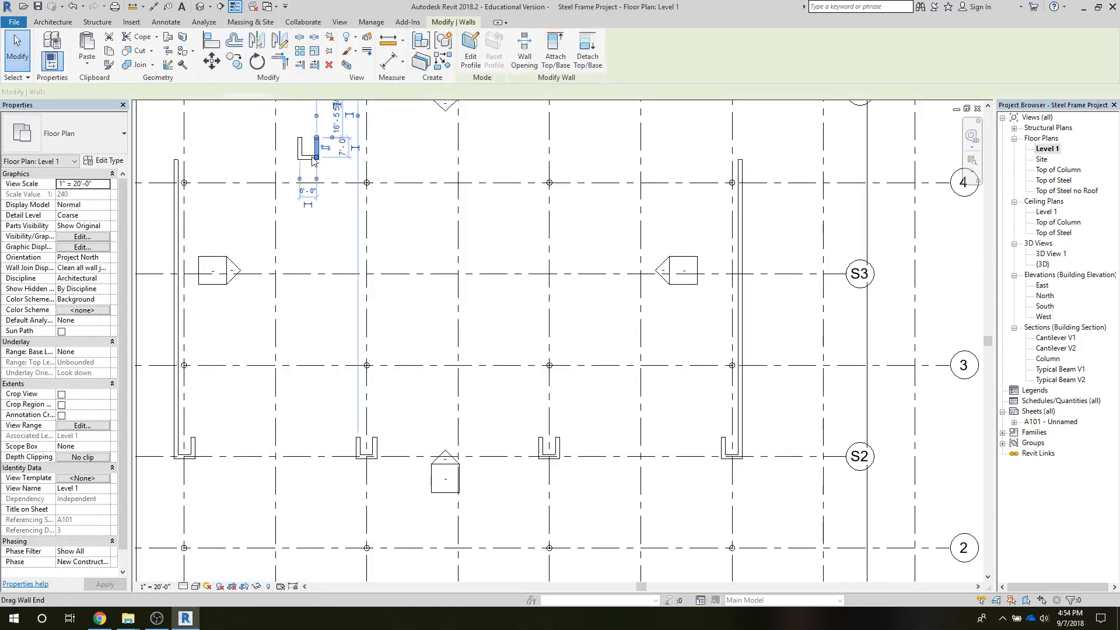
key(Escape)
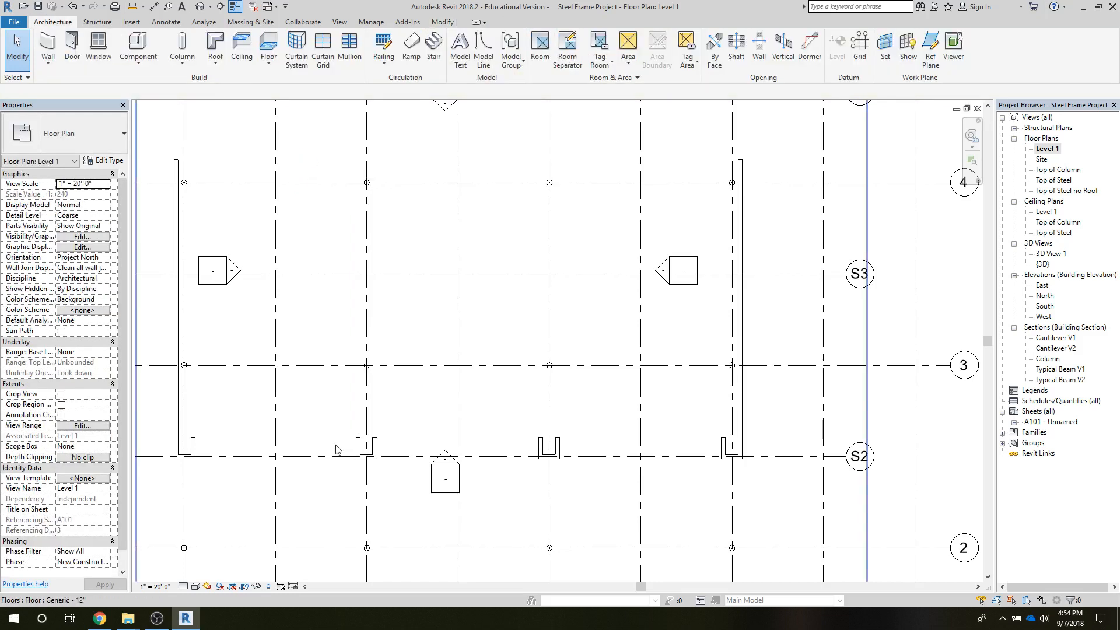
Start an architectural wall of type Curtain Wall Storefront with an unconnected height of 65' 0"
click(54, 61)
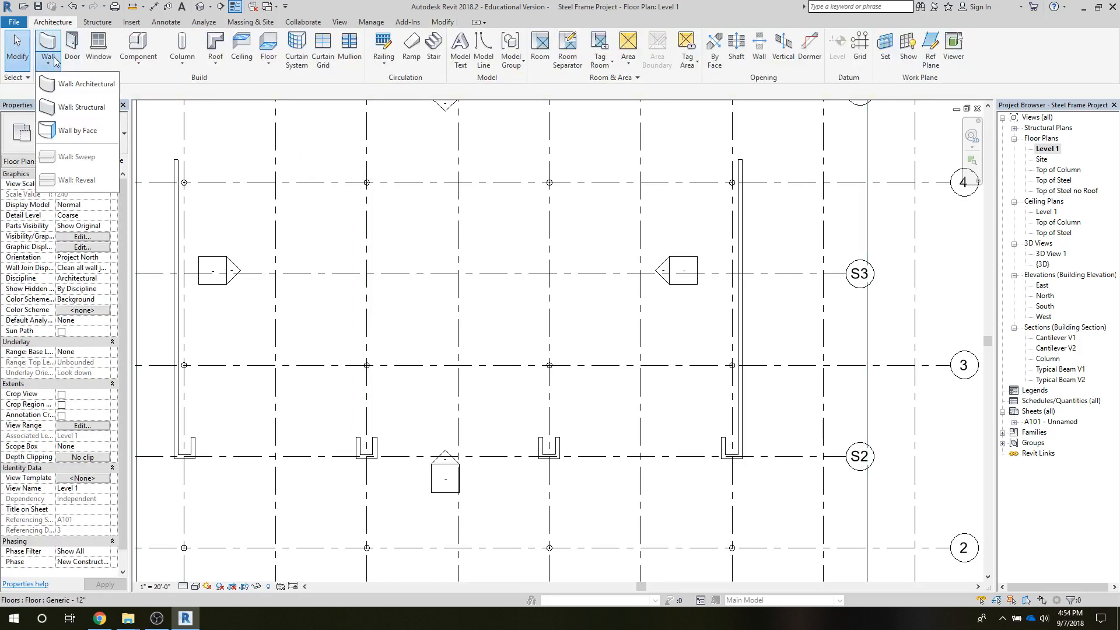
click(76, 84)
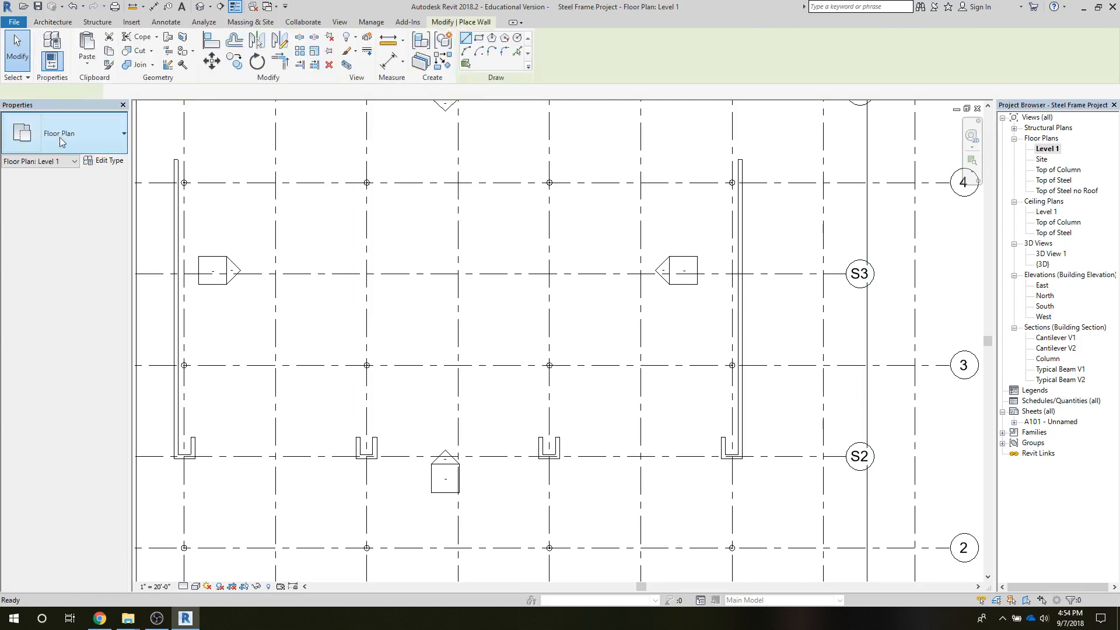
click(57, 139)
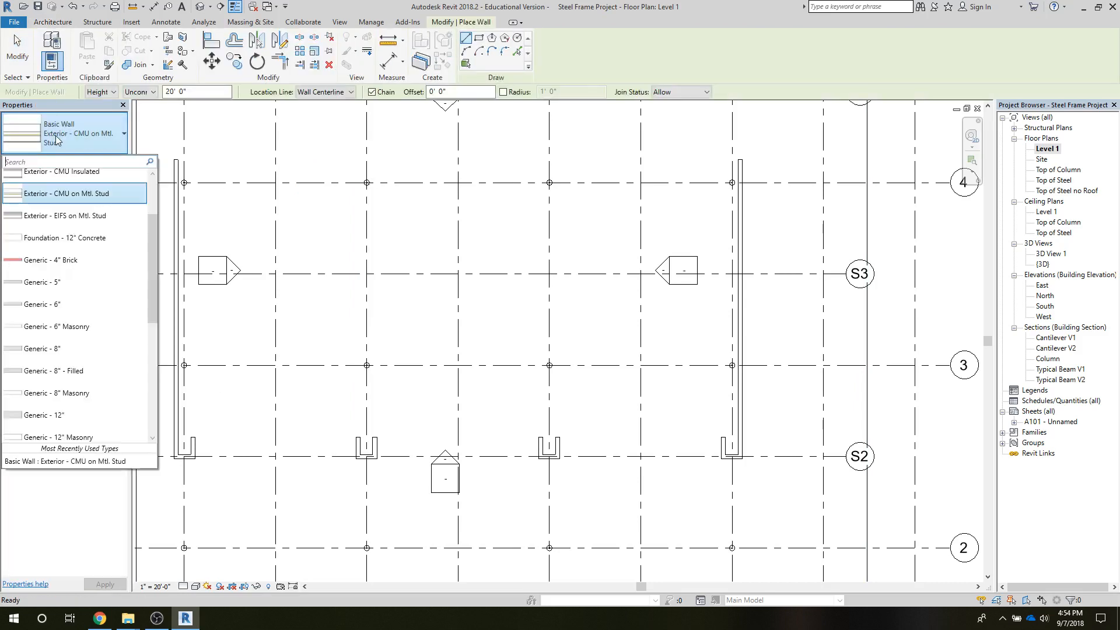
drag(153, 298, 153, 405)
click(28, 397)
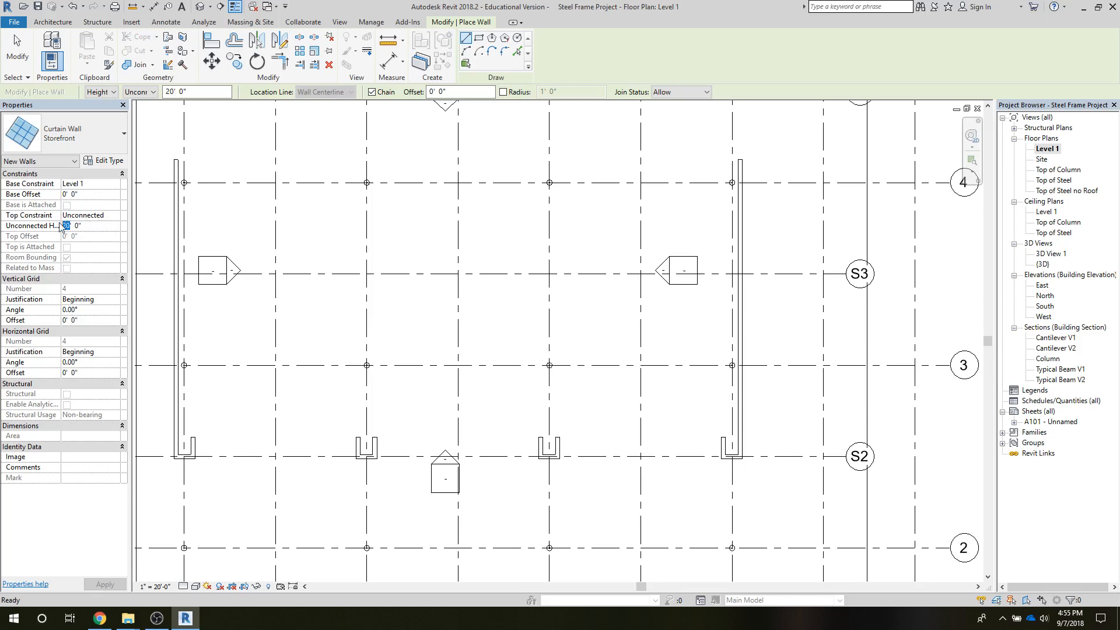
text(16)
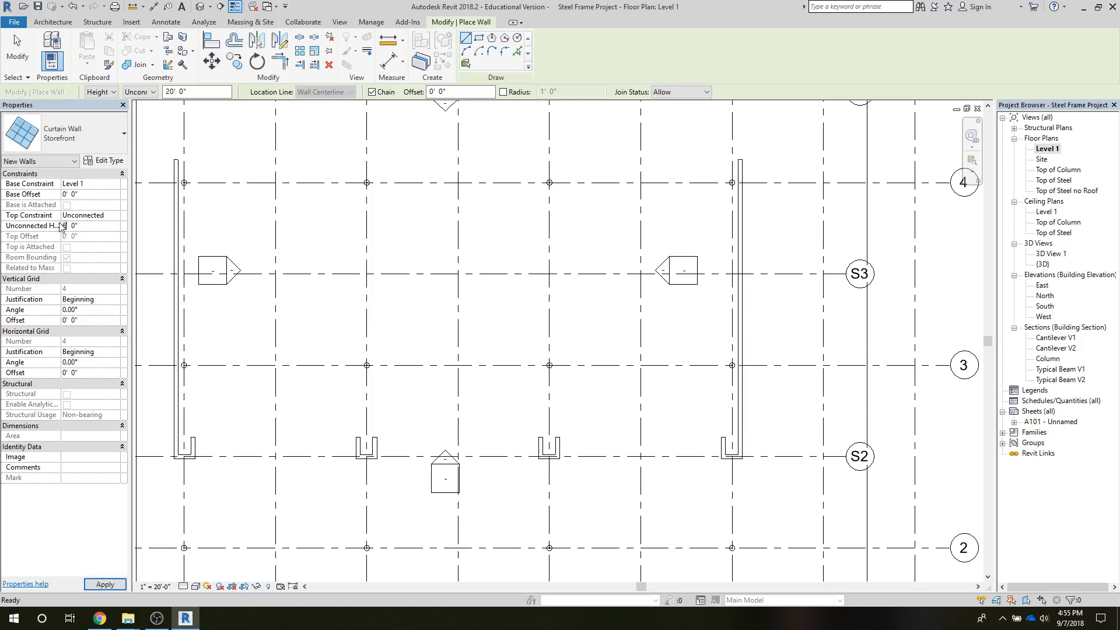
Draw three storefront curtain walls, each about 59 ft long, between the wall returns at grids B, C, D and E just above grid S2
click(193, 446)
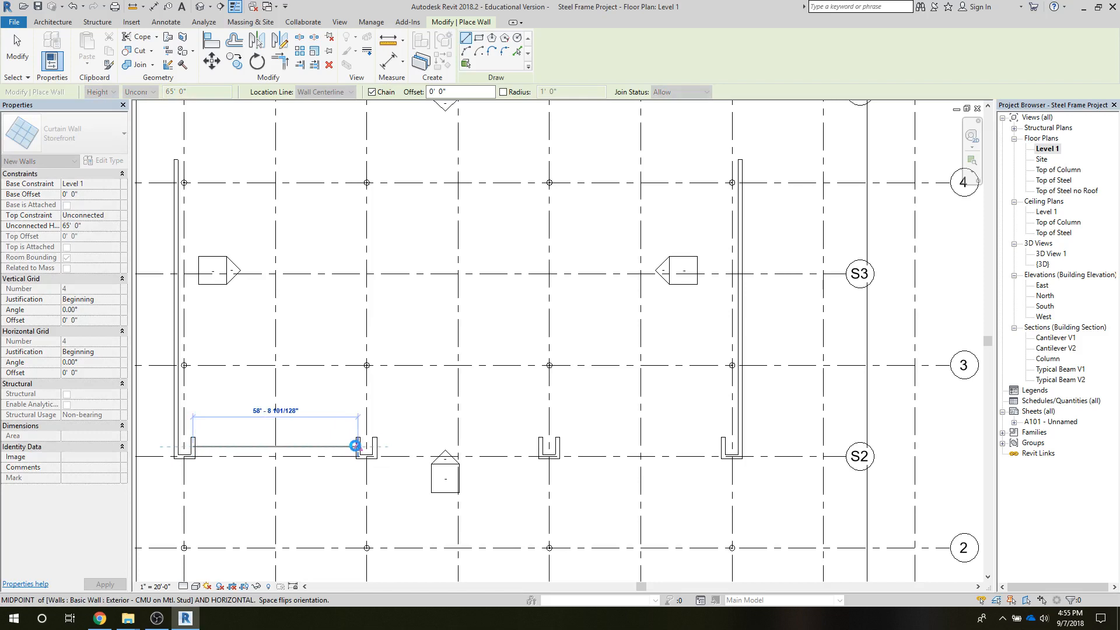
click(355, 446)
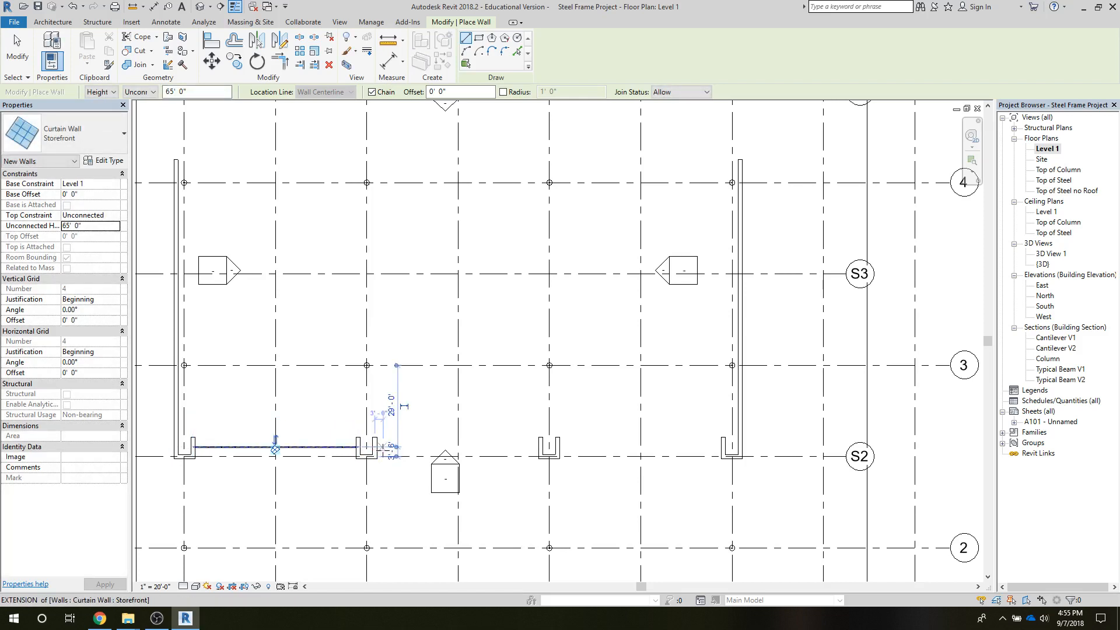
click(375, 447)
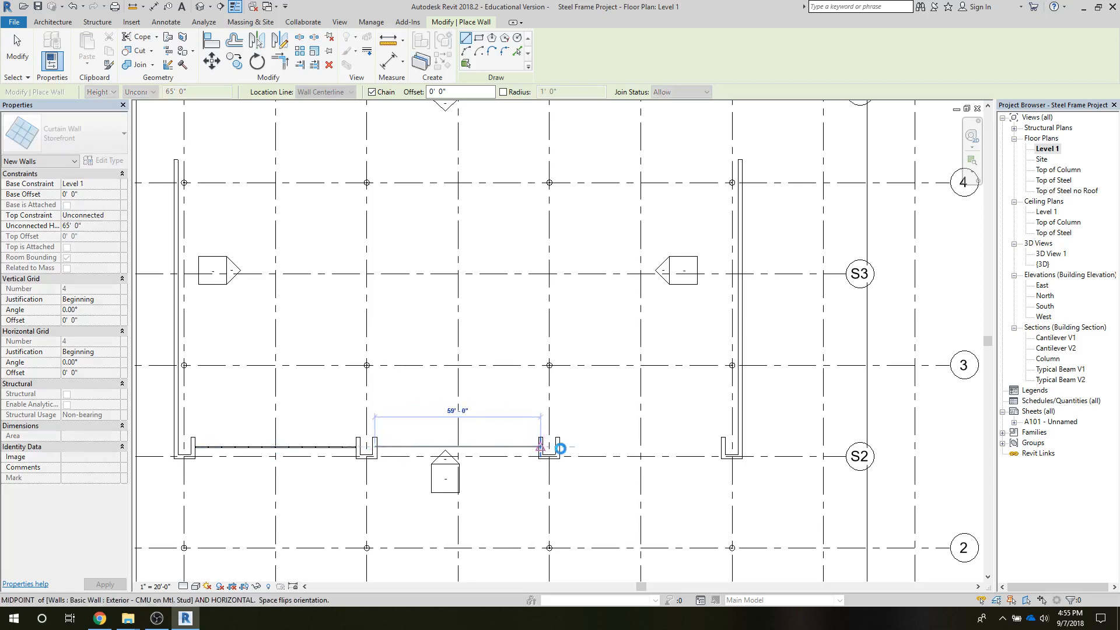
click(559, 447)
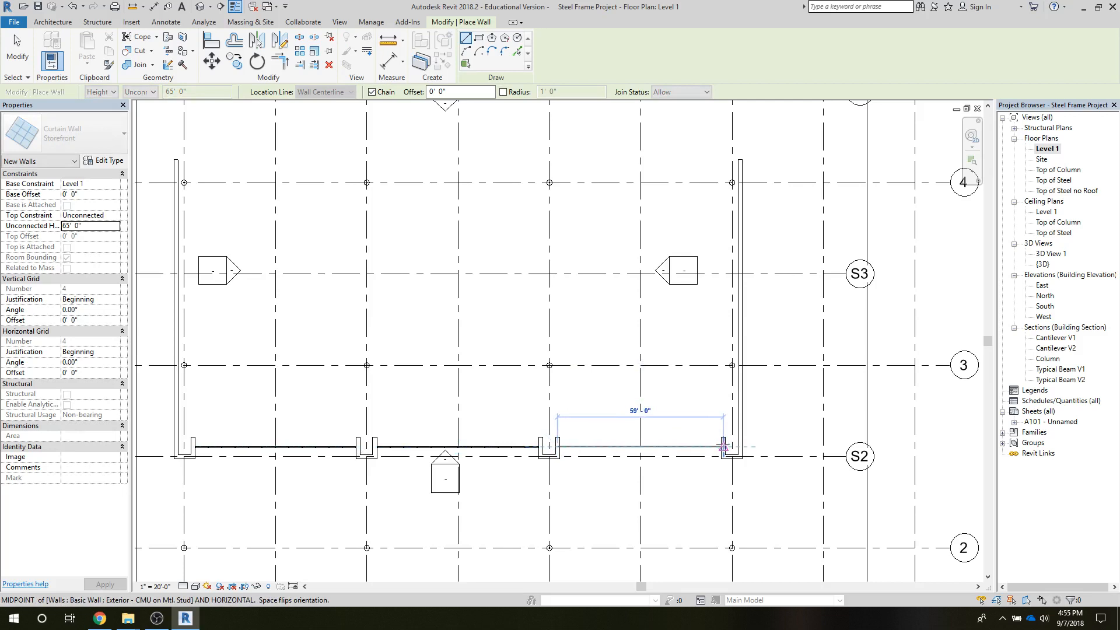
click(723, 447)
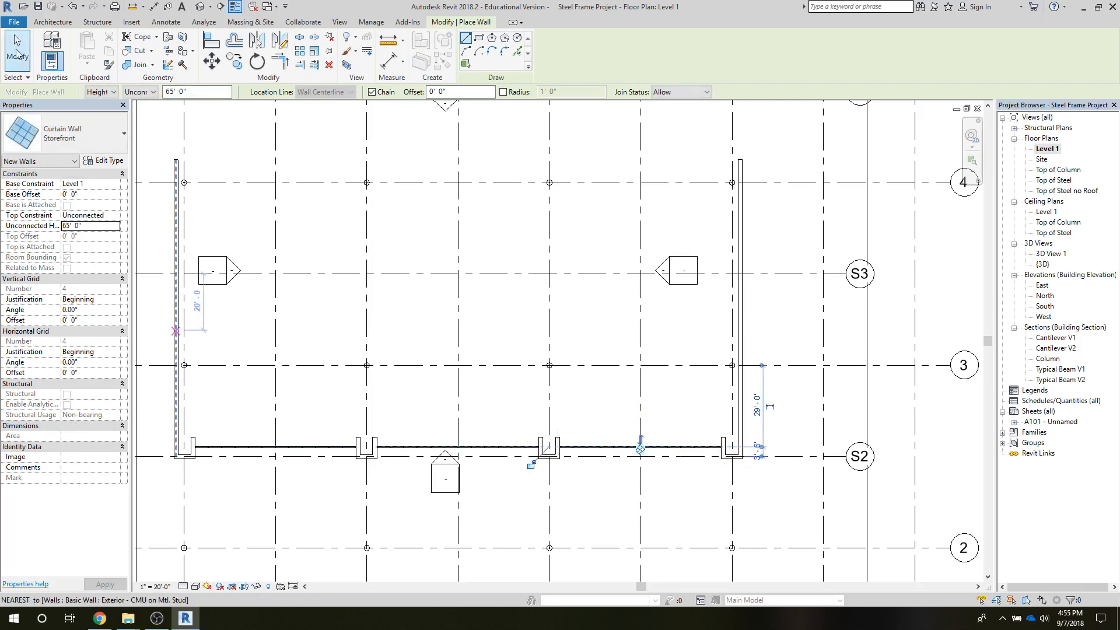
click(16, 54)
Check the storefront walls under the steel frame in the {3D} view and open the Site floor plan
click(1043, 264)
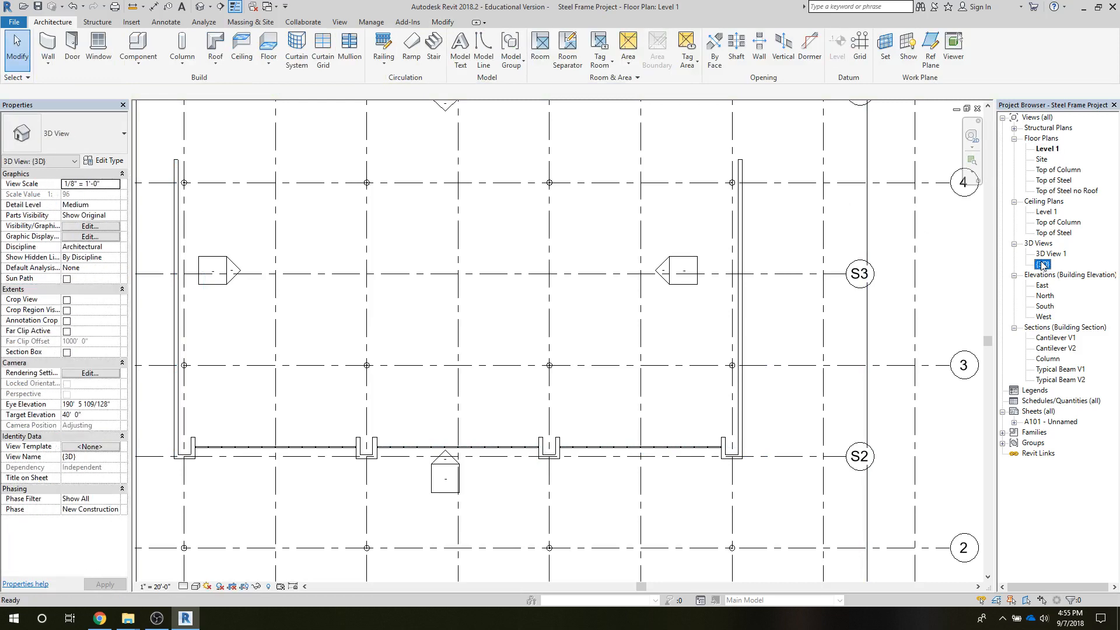
double_click(1042, 264)
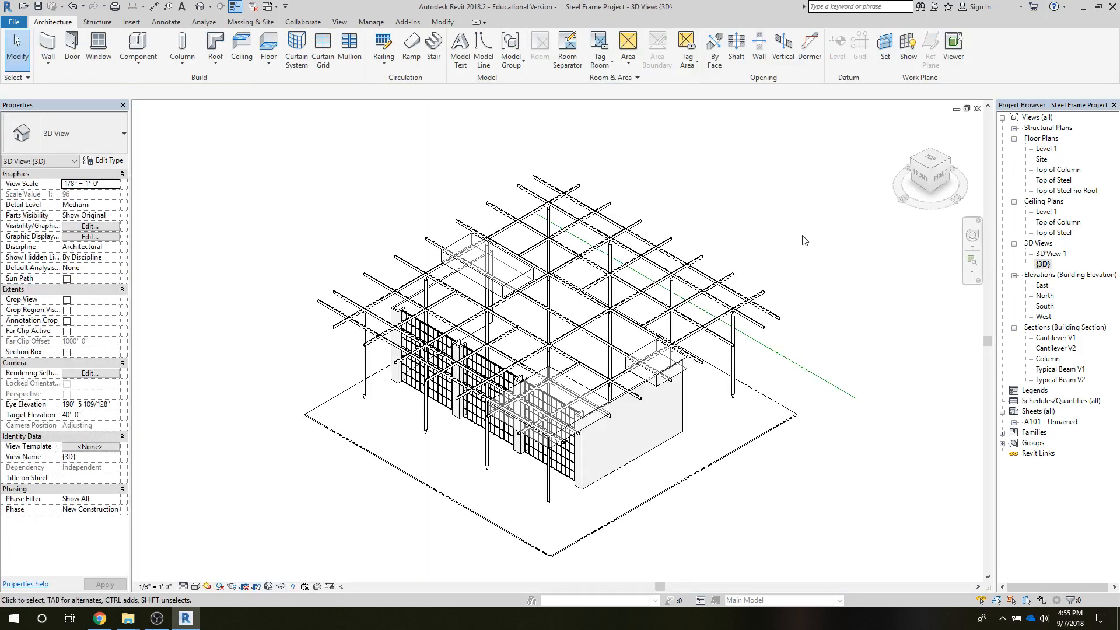
double_click(1042, 158)
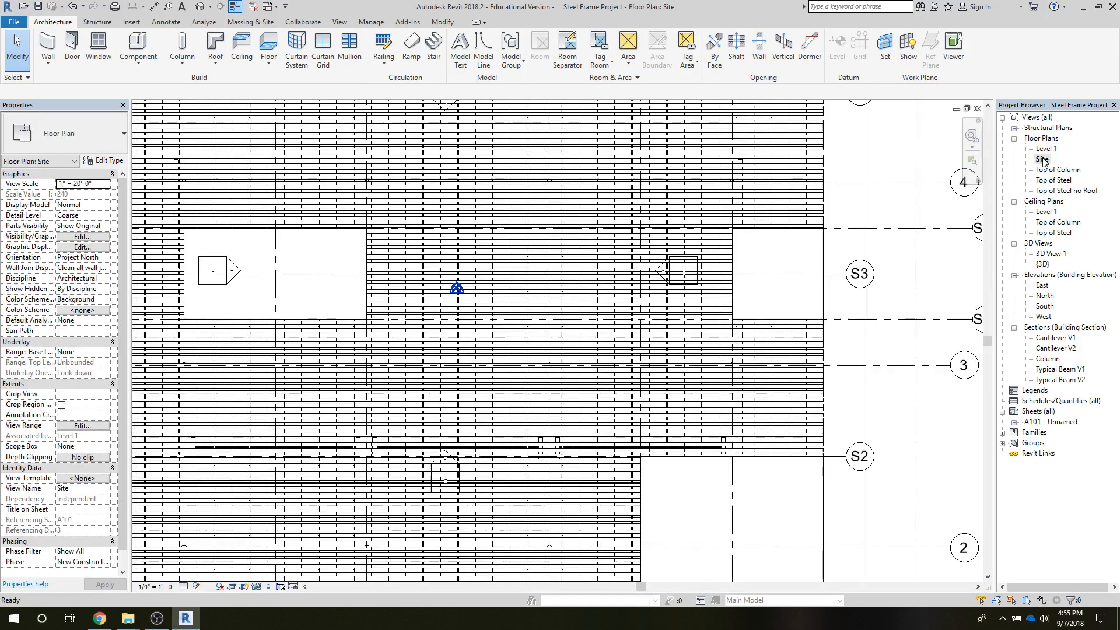
scroll(823, 408, down, 2)
middle_drag(664, 527, 420, 376)
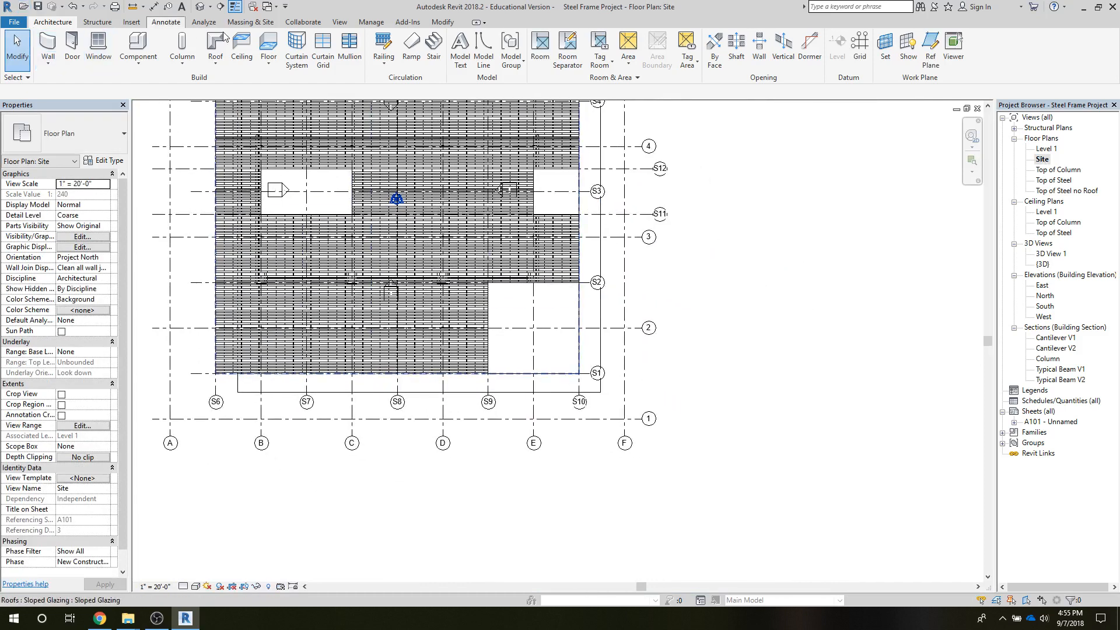
Create a perspective camera view from a point southeast of the building, beyond grid F, aimed northwest across the roof
click(340, 22)
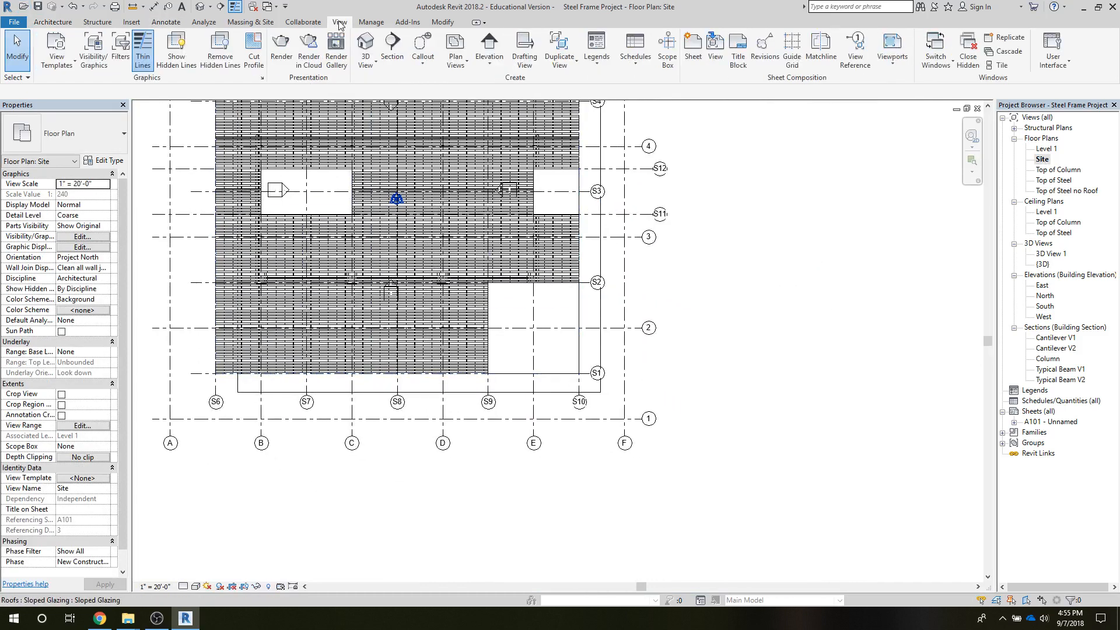
click(368, 67)
click(391, 131)
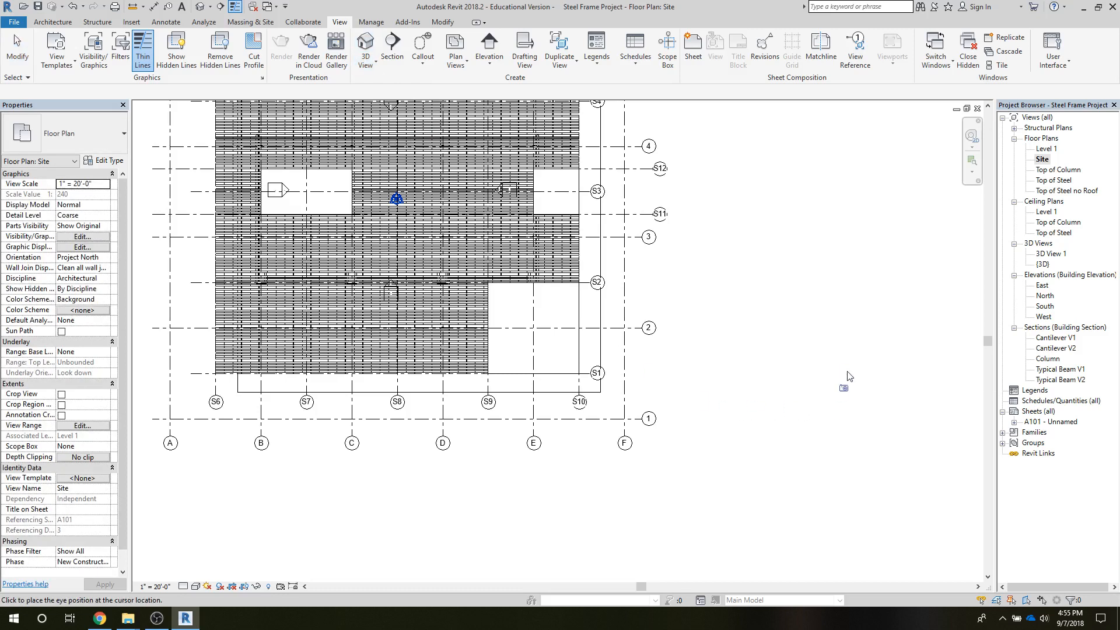
click(914, 408)
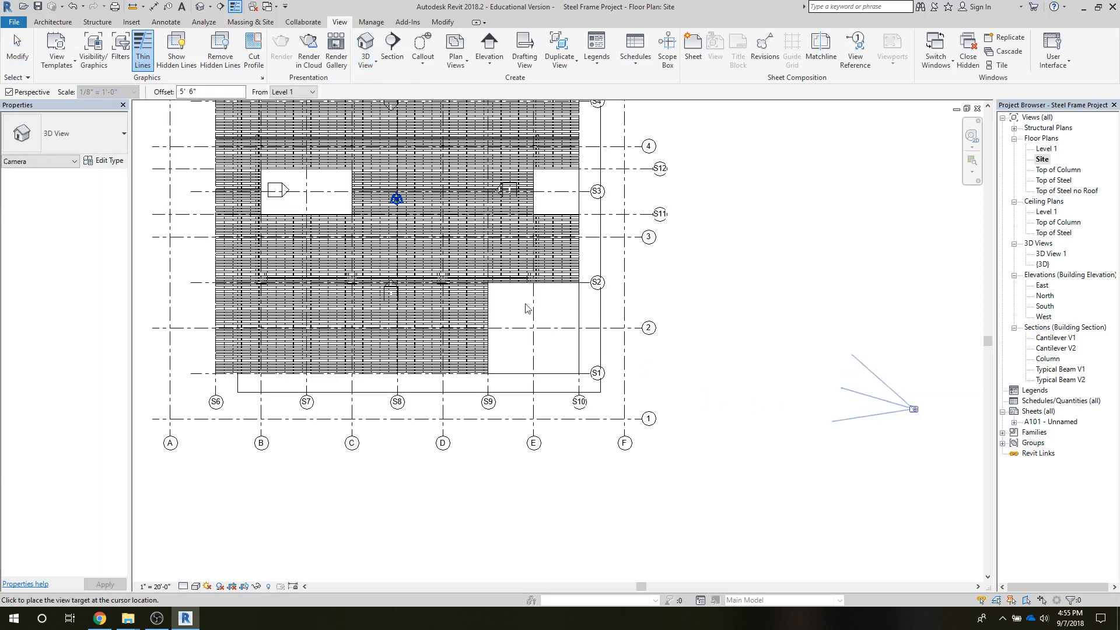
click(148, 133)
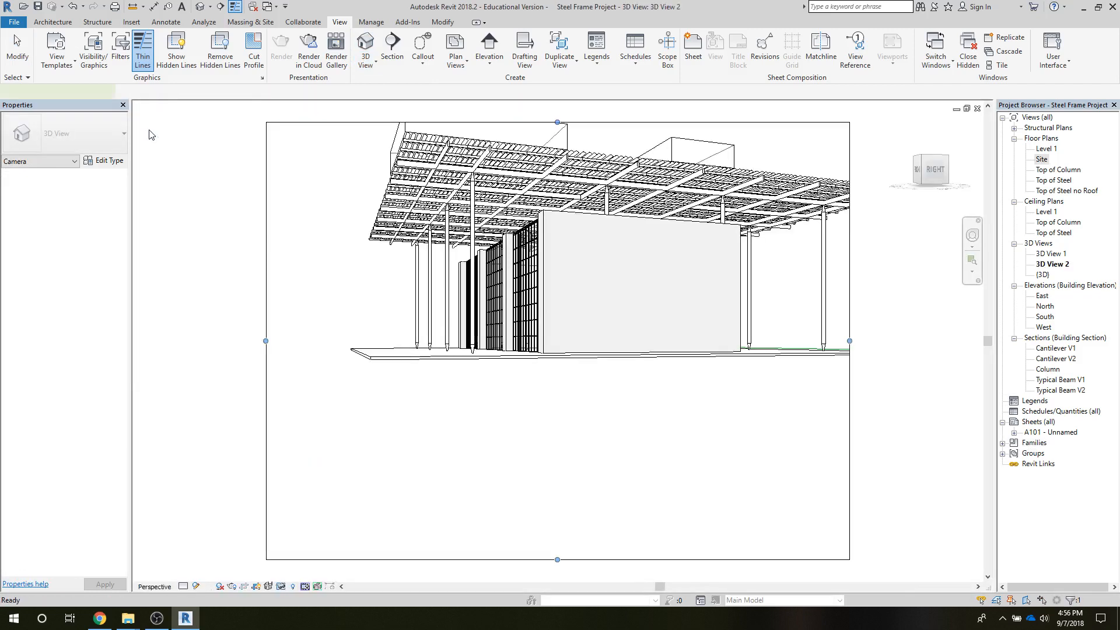
Crop the camera view closer below the slab, extend the crop above the roof volumes, and set the visual style to Realistic
drag(557, 560, 541, 374)
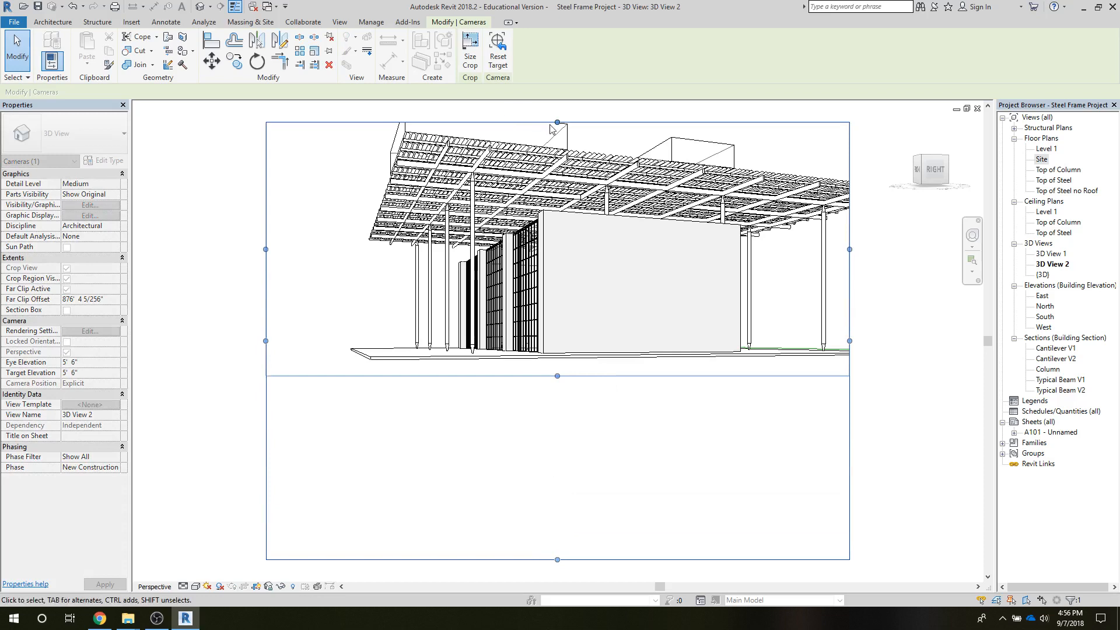
drag(551, 129, 535, 119)
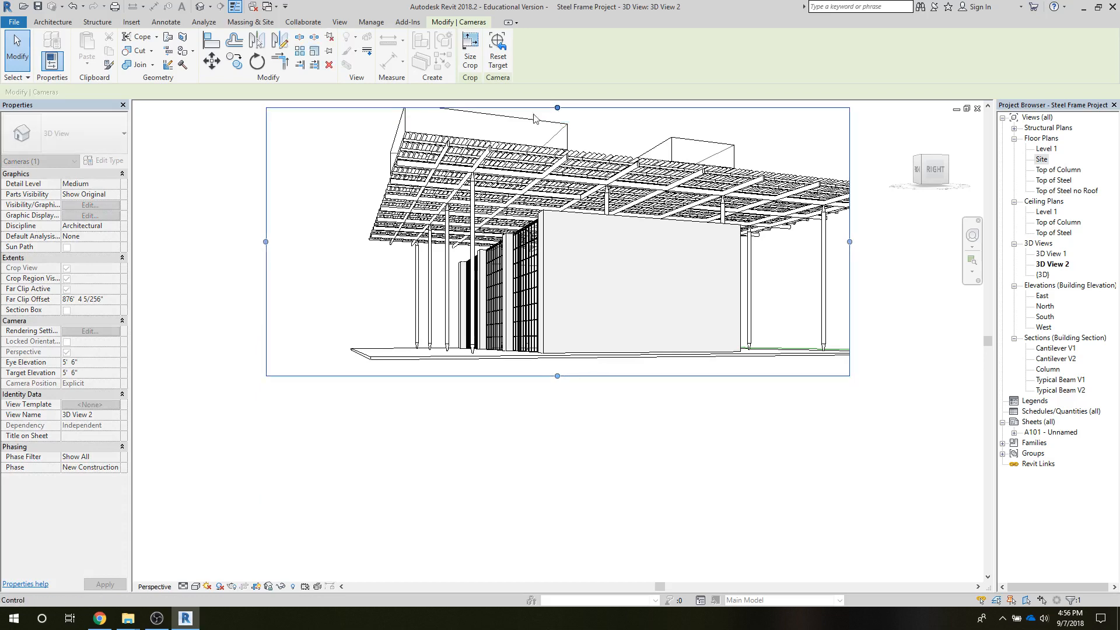
click(196, 587)
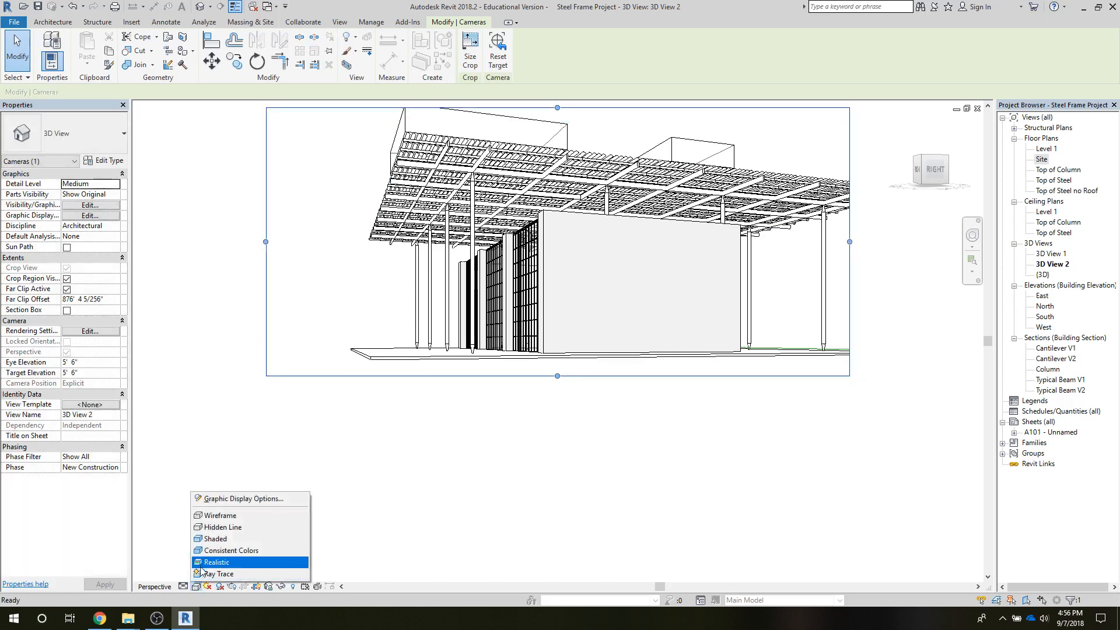
click(201, 567)
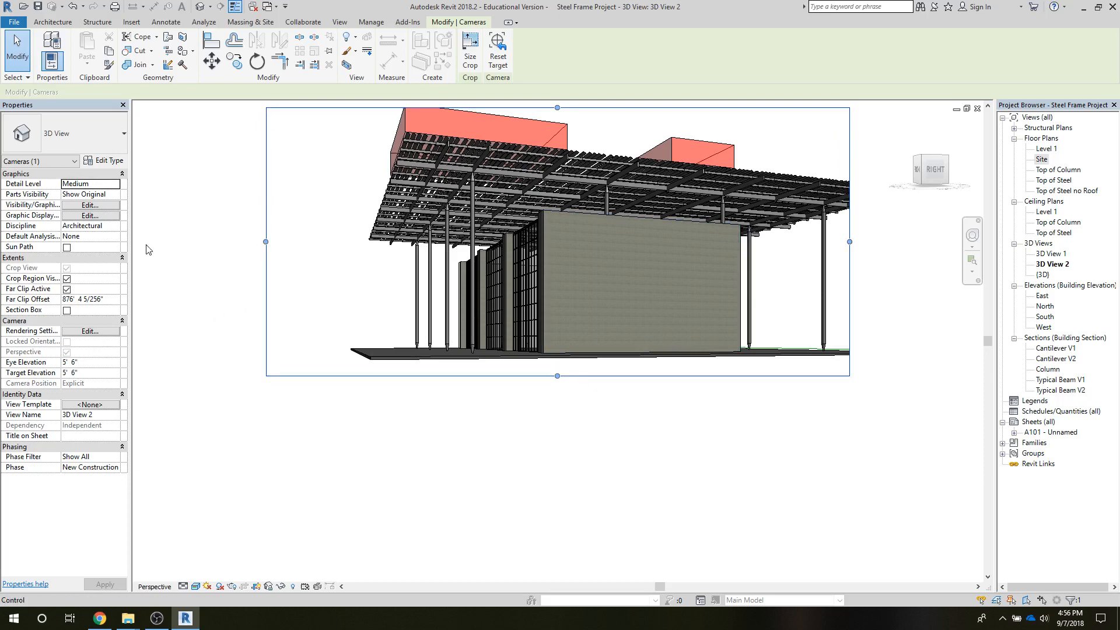
key(z)
key(e)
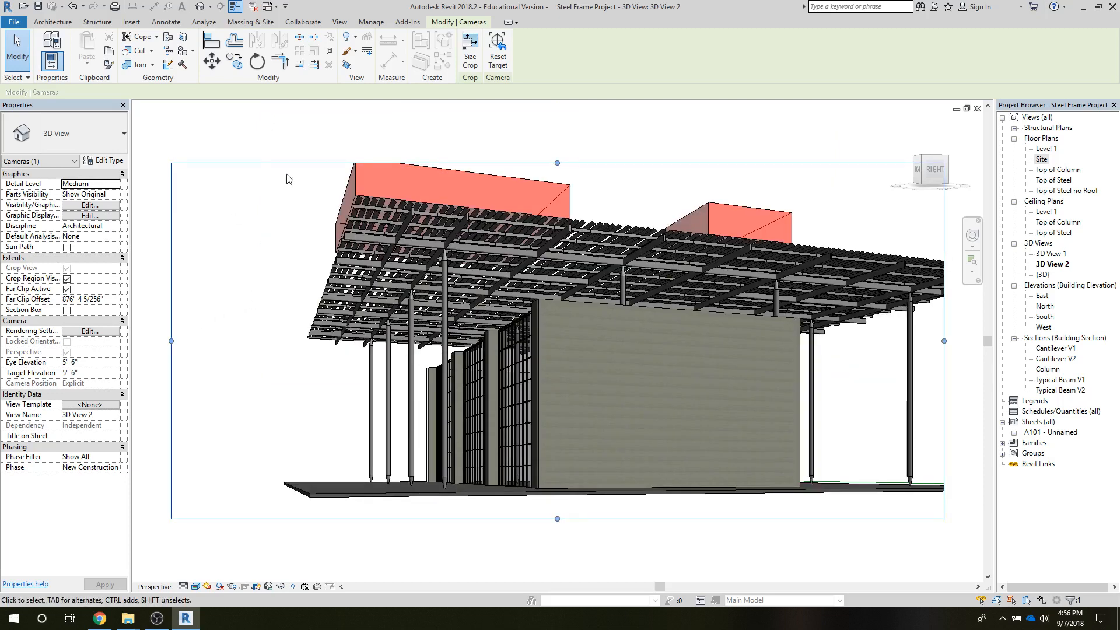
key(Escape)
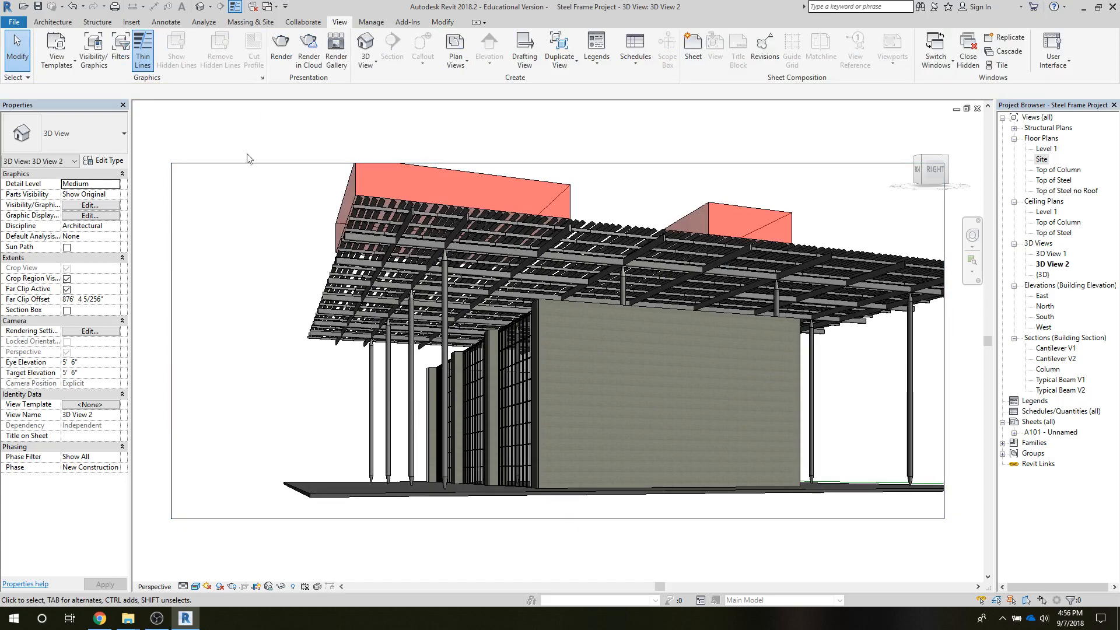
Select all Exterior - CMU on Mtl. Stud walls in the entire project and set their unconnected height to 70' 0"
click(692, 349)
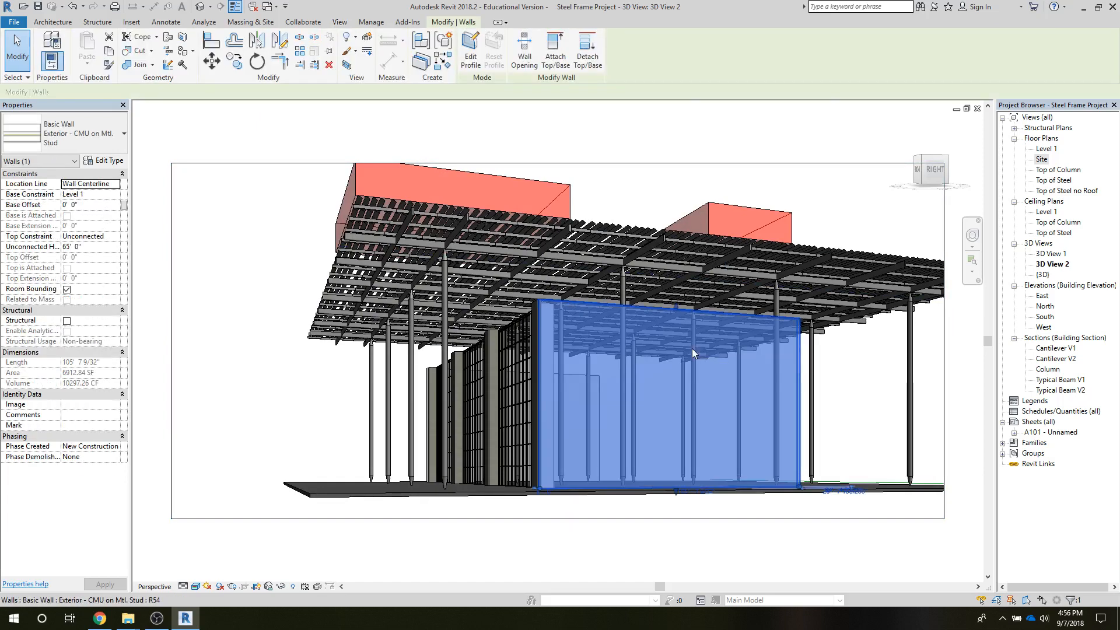
right_click(693, 350)
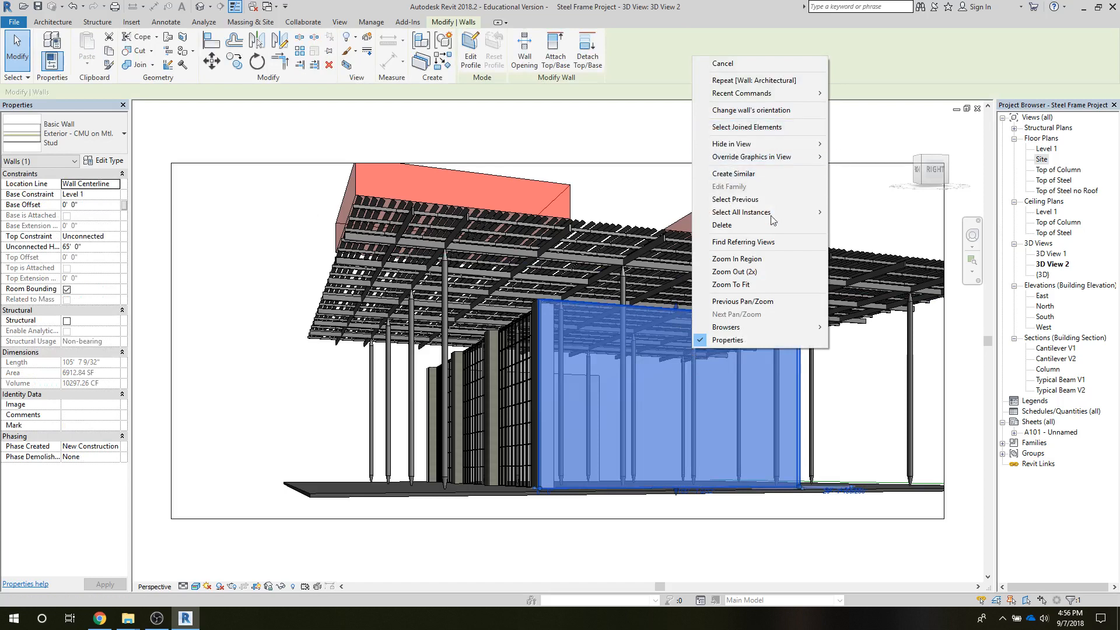
mouse_move(761, 221)
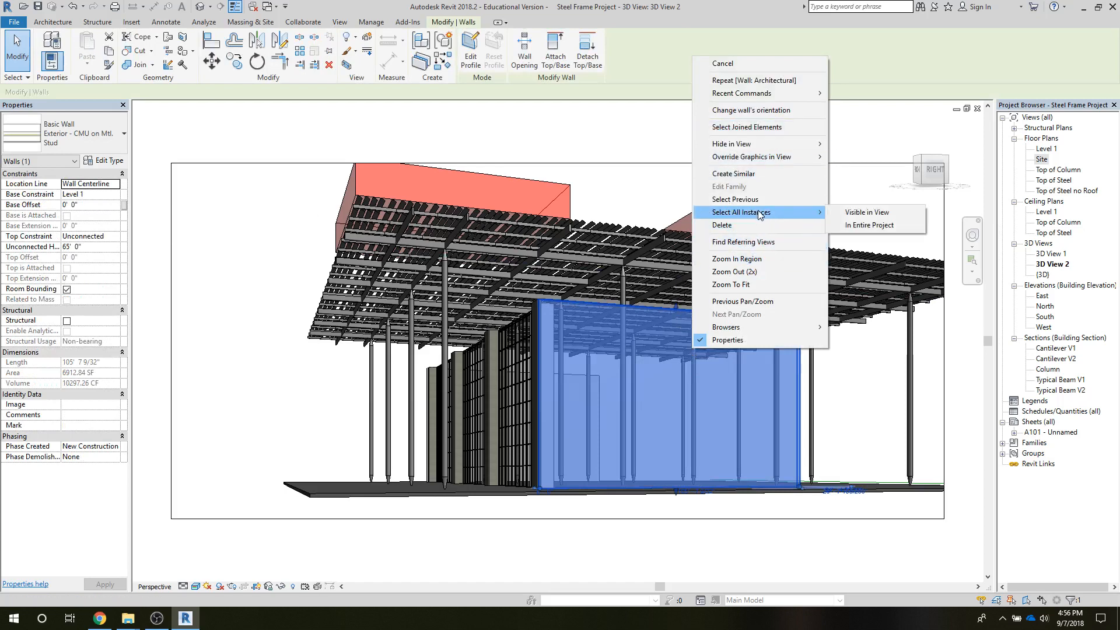
click(846, 227)
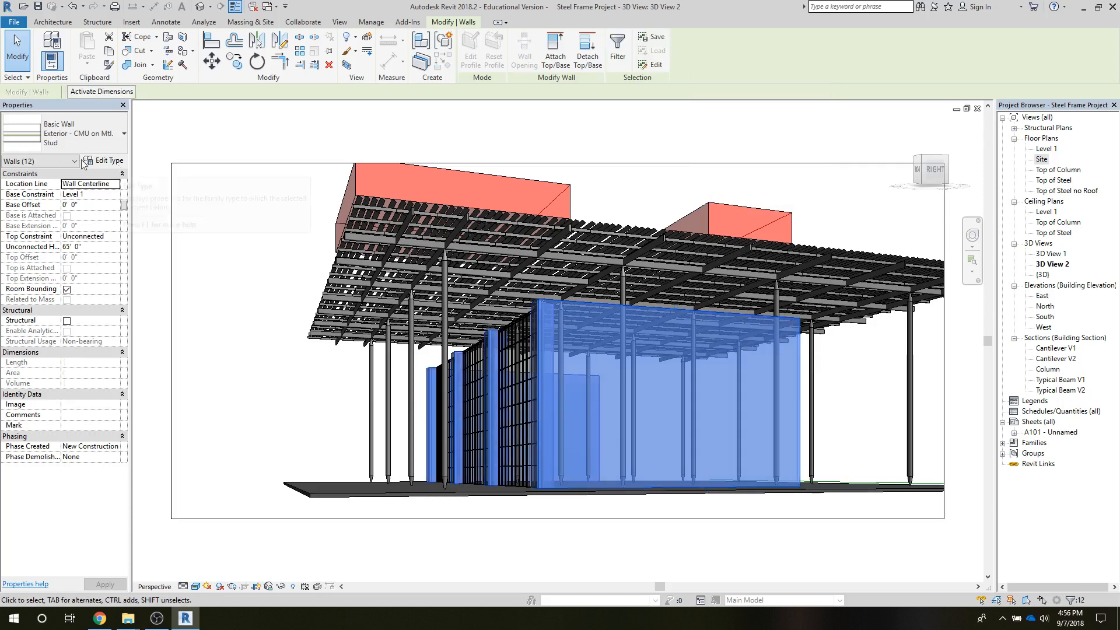
click(67, 248)
text(6)
key(BackSpace)
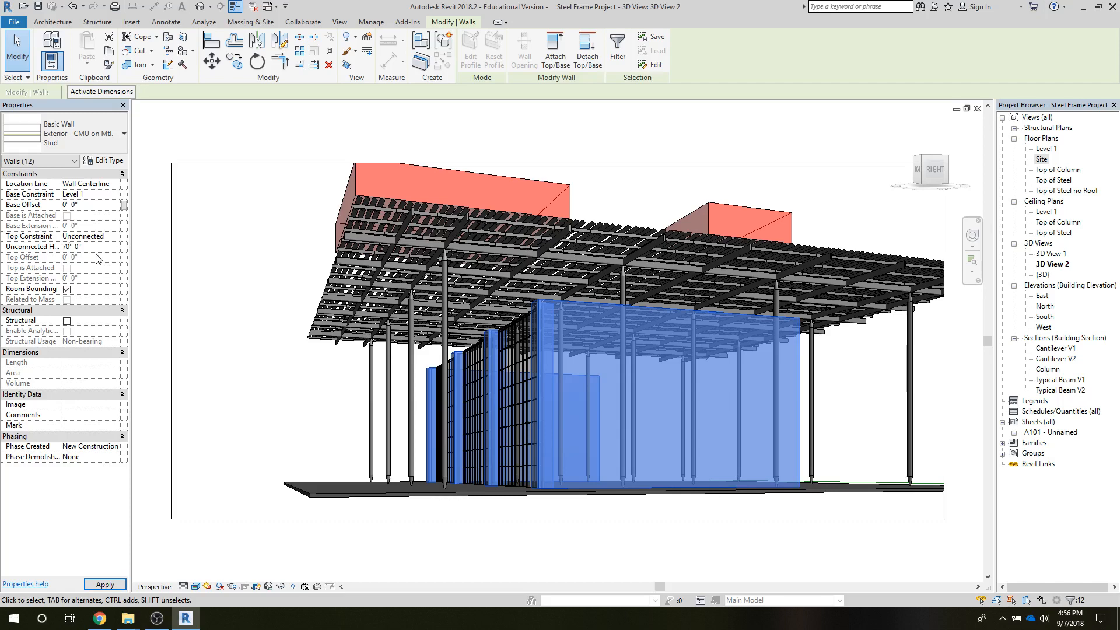
key(Return)
key(Escape)
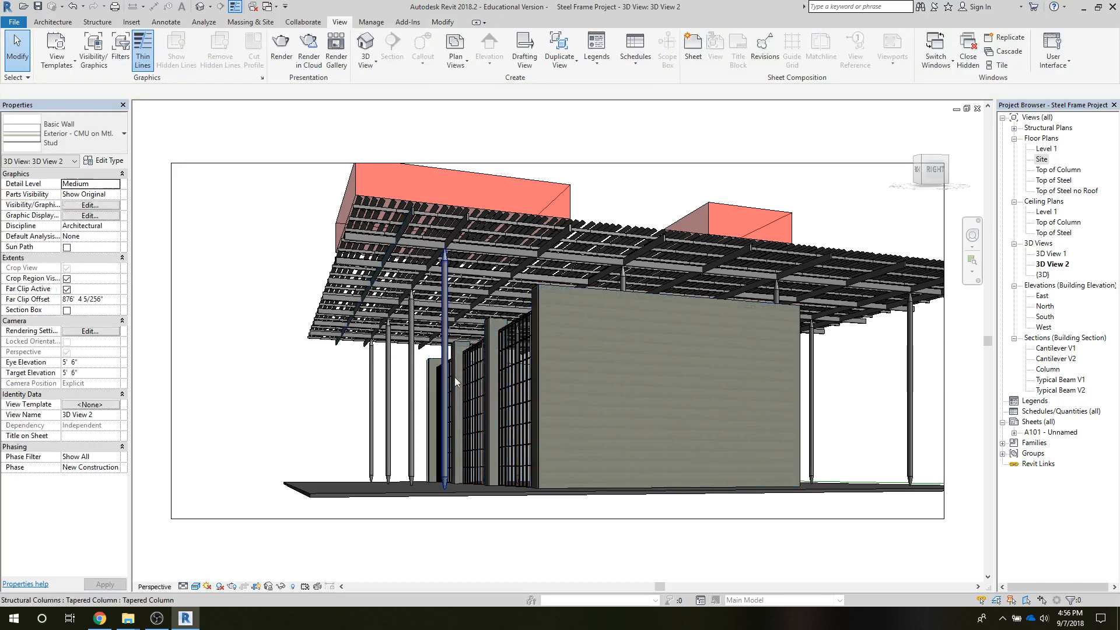
Select all Storefront curtain walls visible in the view and set their unconnected height to 70' 0"
key(Tab)
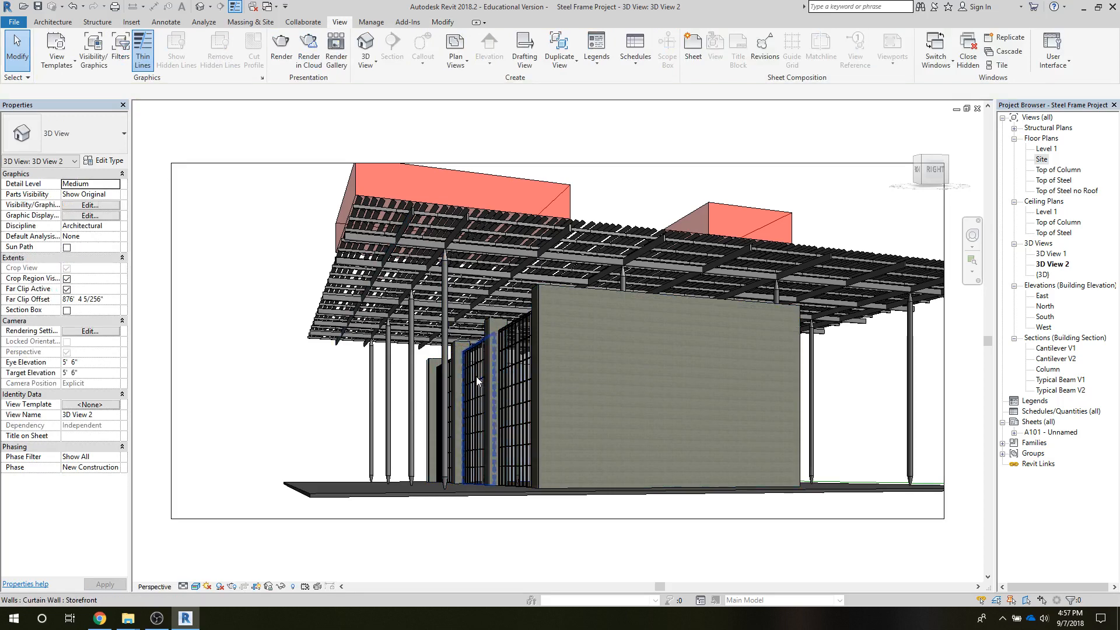
click(477, 378)
right_click(476, 376)
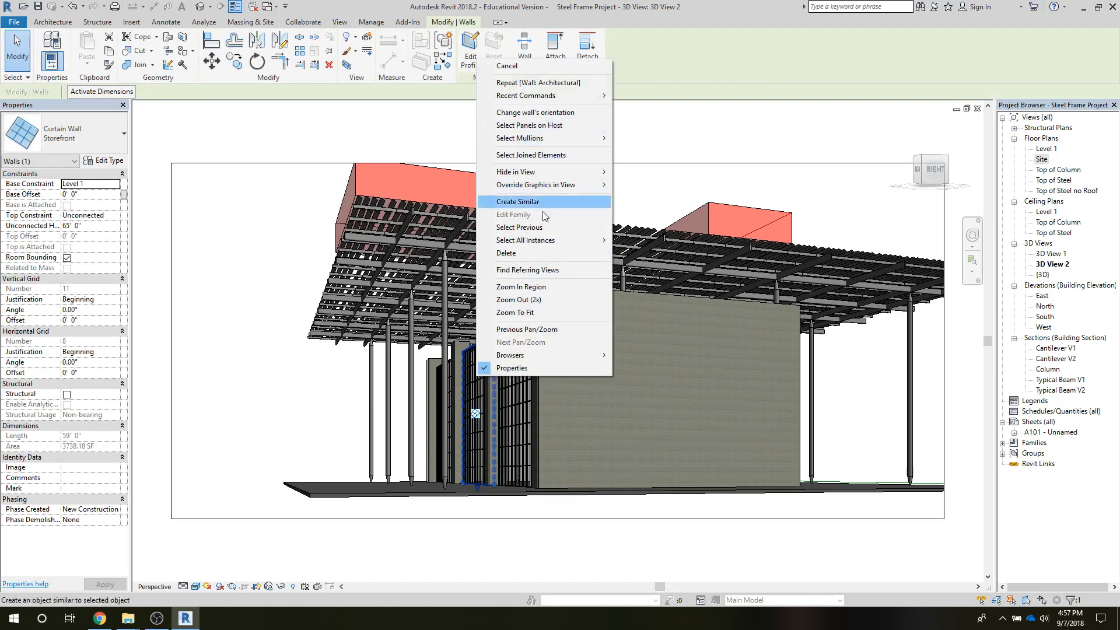
mouse_move(554, 241)
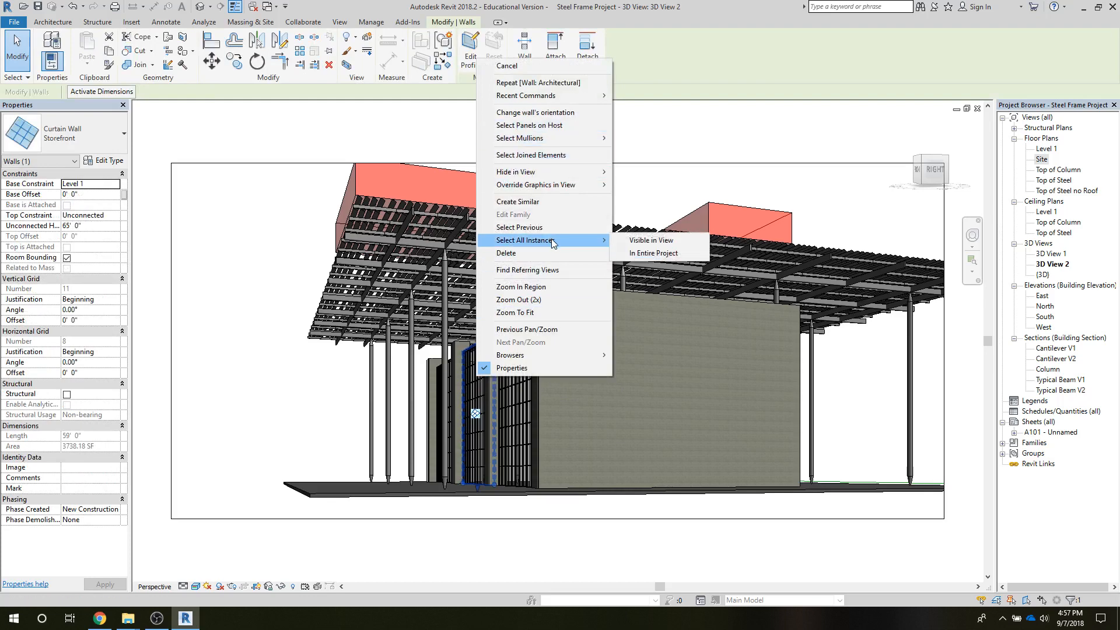
click(658, 244)
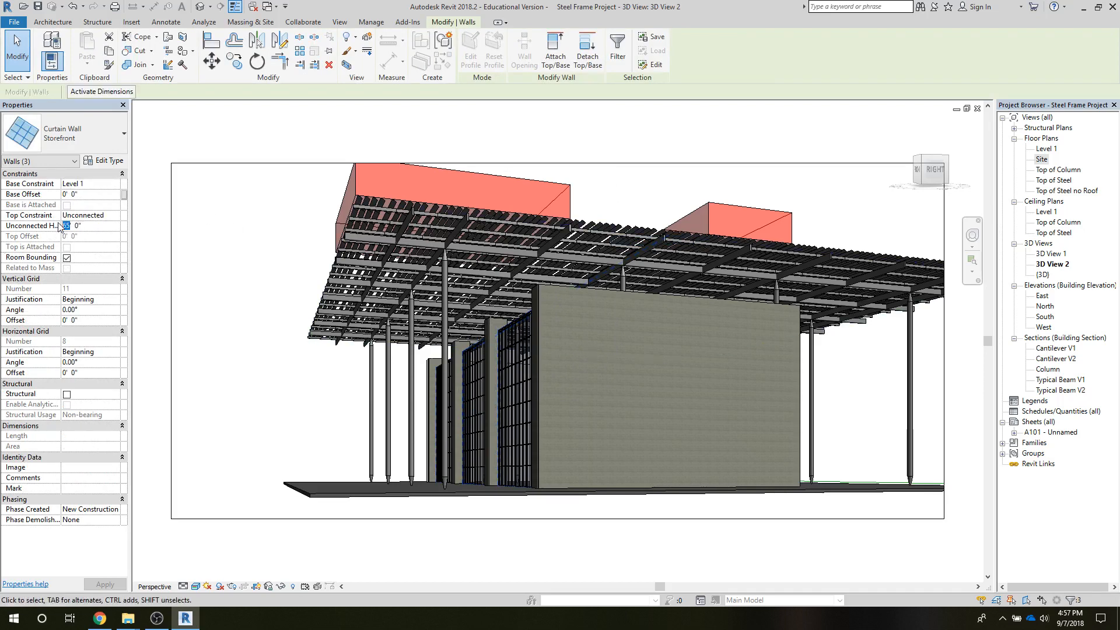
text(70)
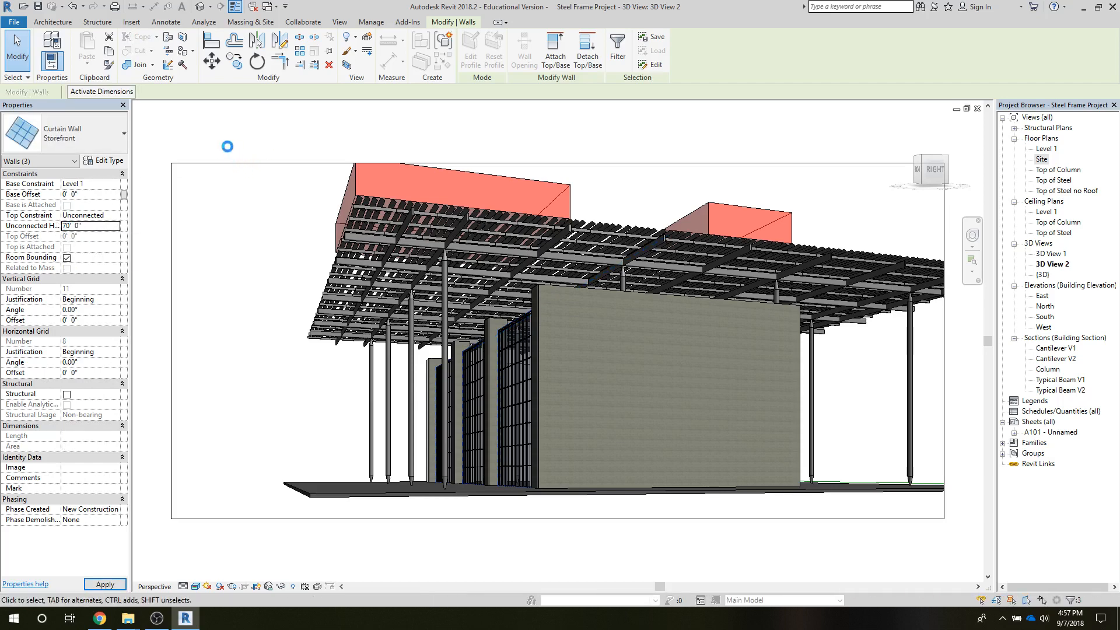
click(339, 22)
key(Escape)
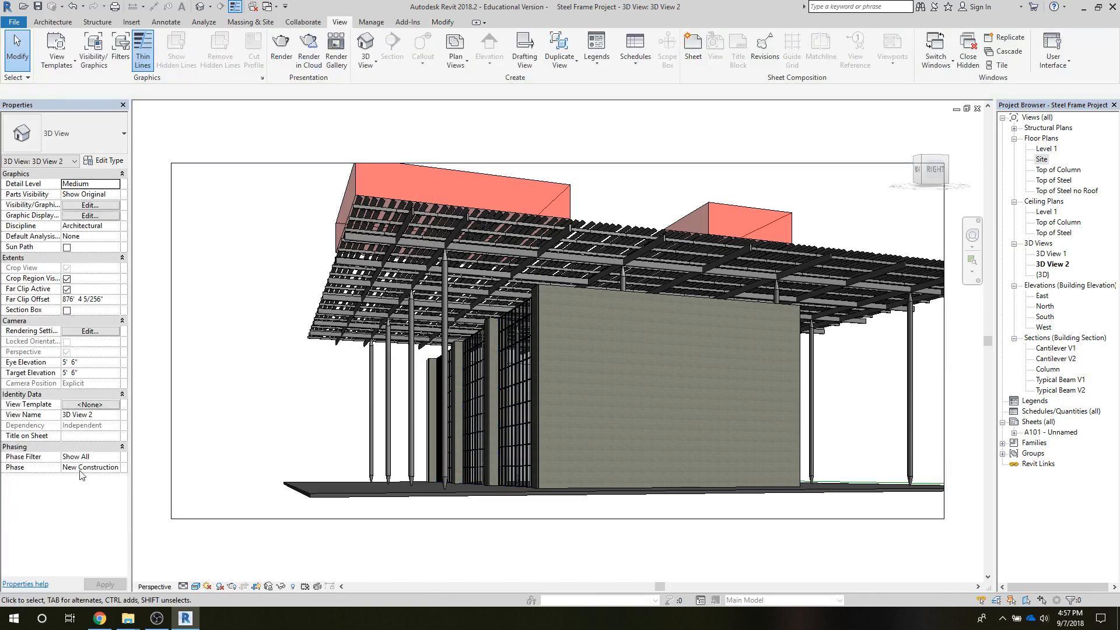
Check the museum reference photo in Chrome, return to Revit, look through the Site and Top of Steel no Roof plans, and open Level 1
click(100, 619)
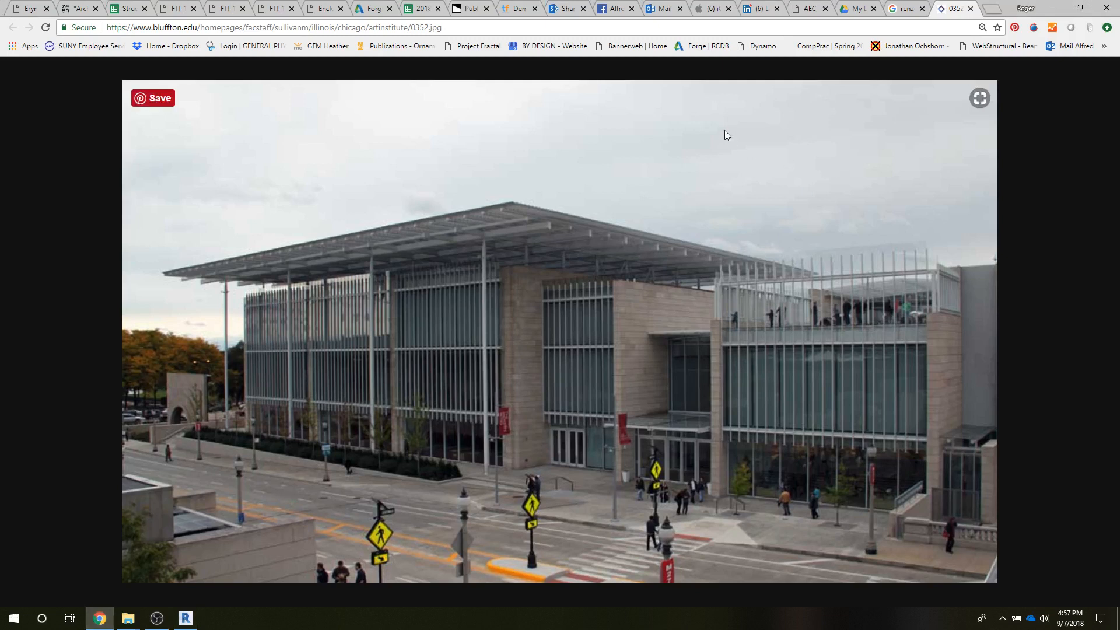
click(182, 619)
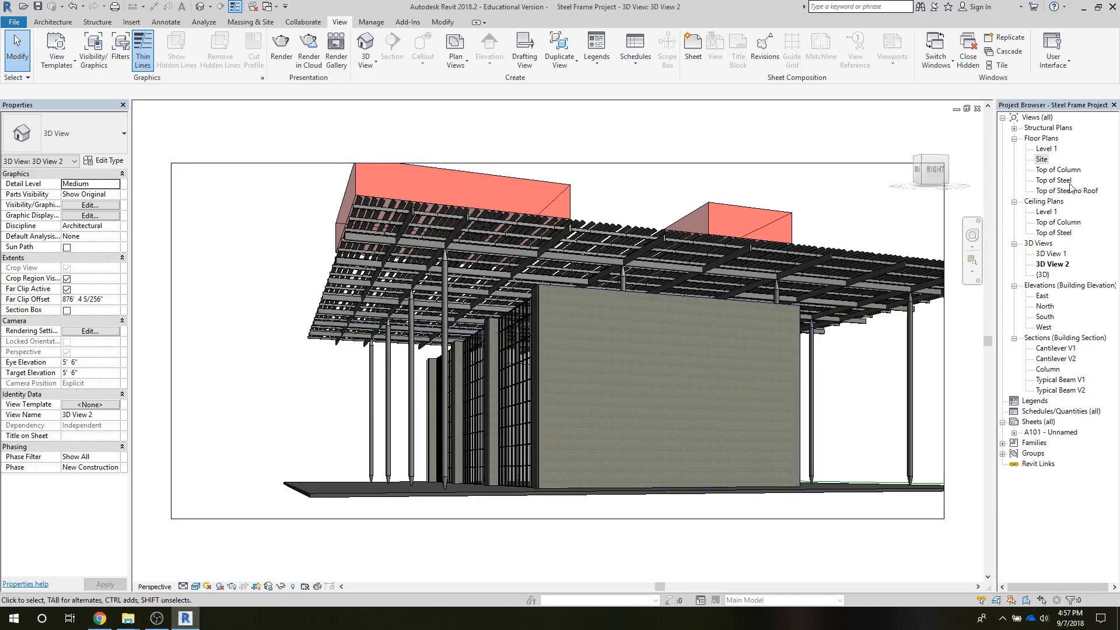
double_click(1044, 160)
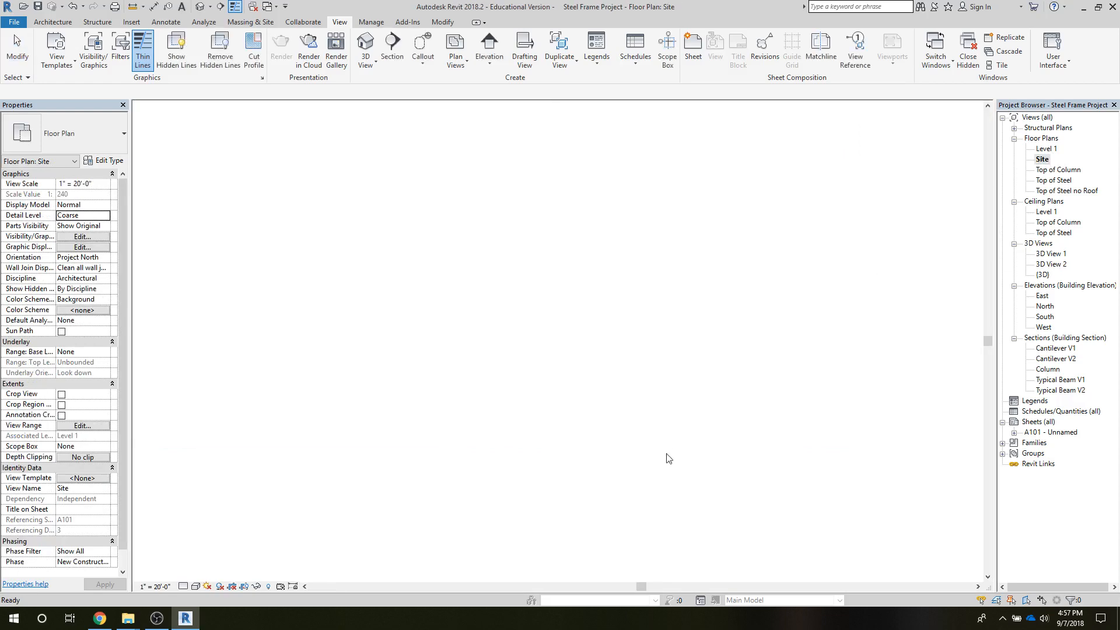
scroll(623, 485, up, 3)
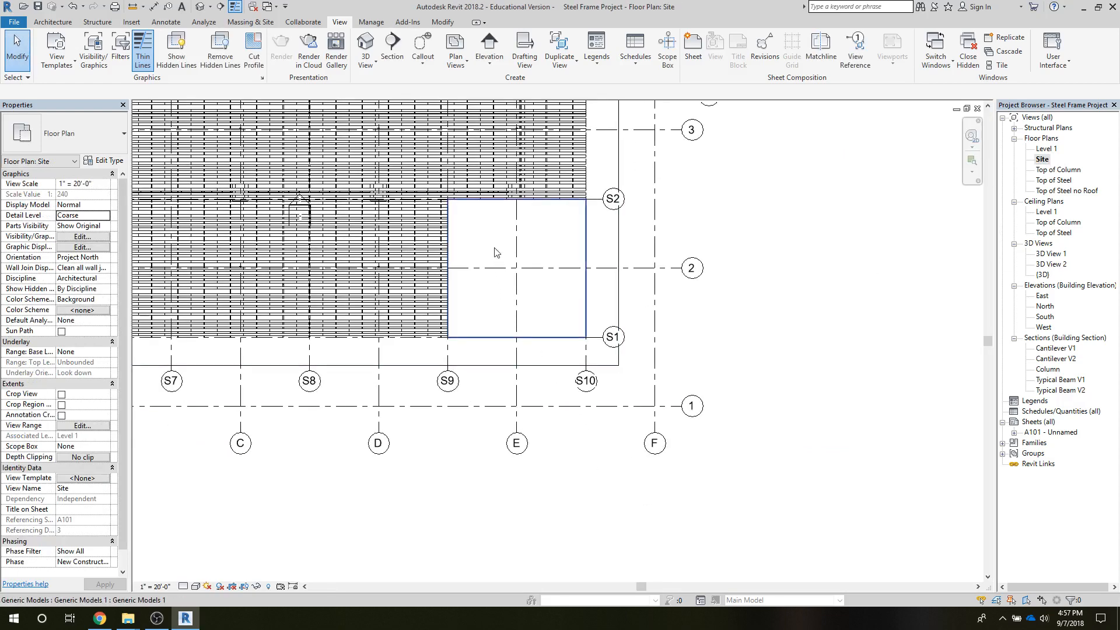
scroll(498, 250, up, 1)
middle_drag(497, 250, 628, 430)
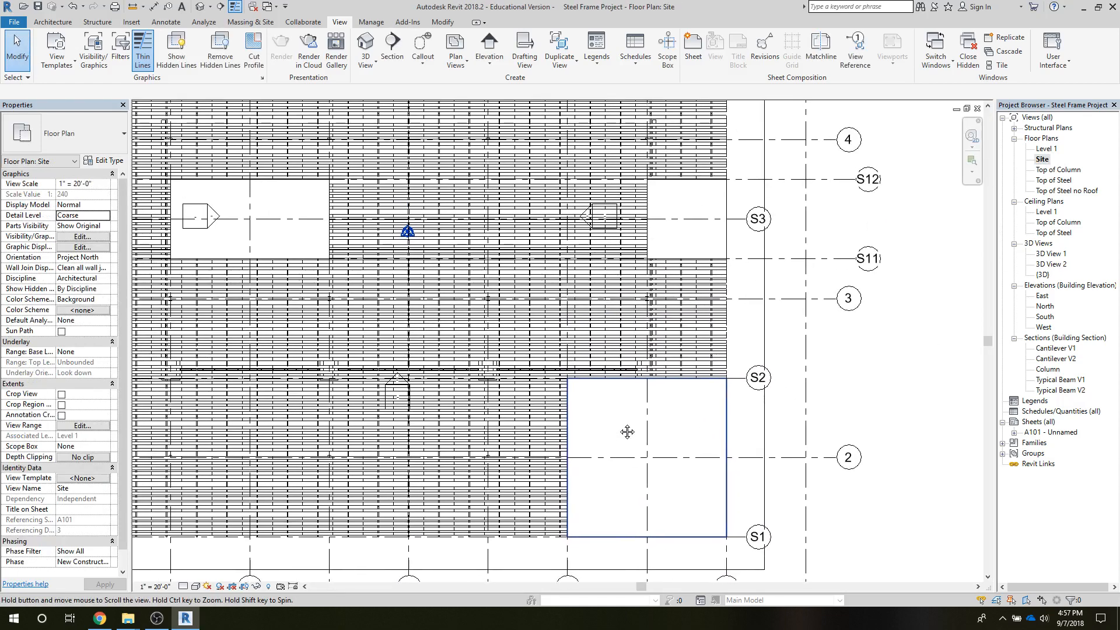
double_click(1057, 191)
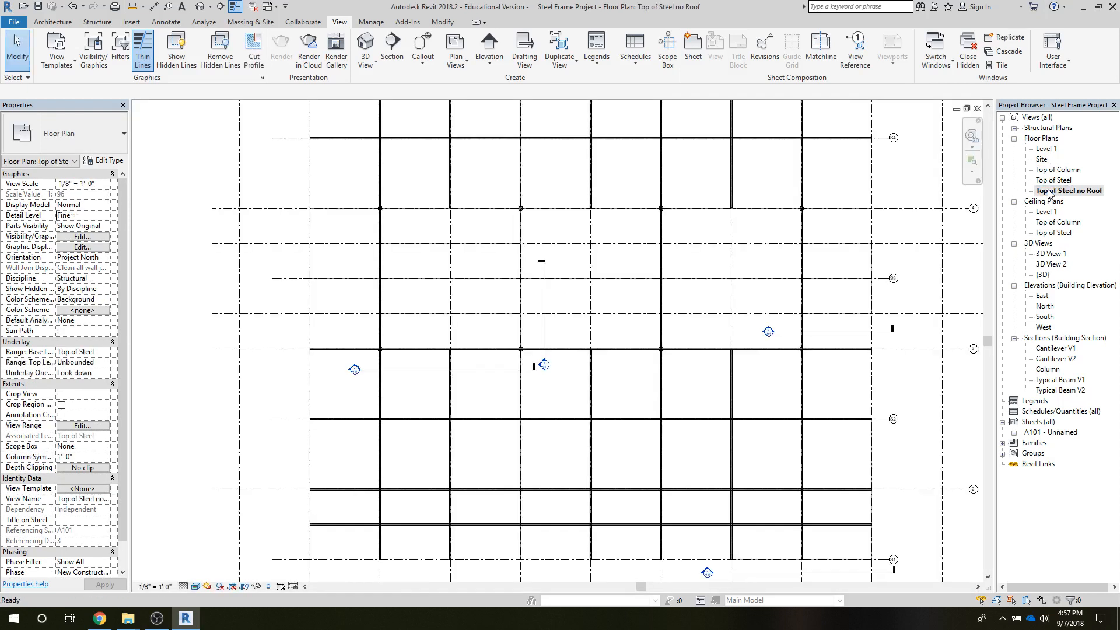
double_click(1047, 149)
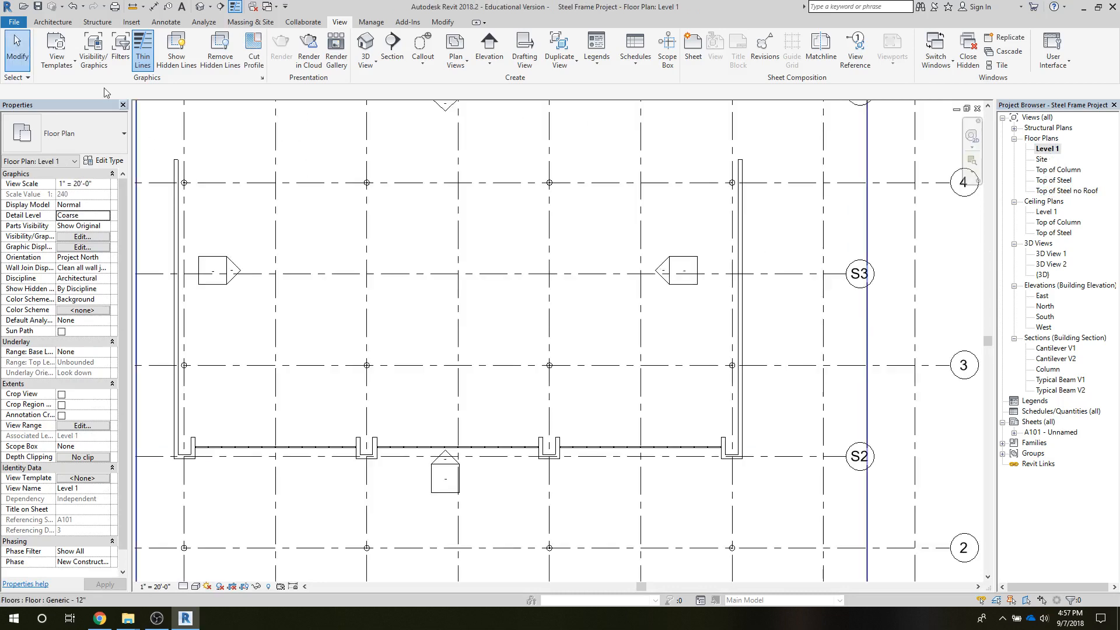
Start an in-place model component in the Generic Models category, keeping the default name
click(52, 22)
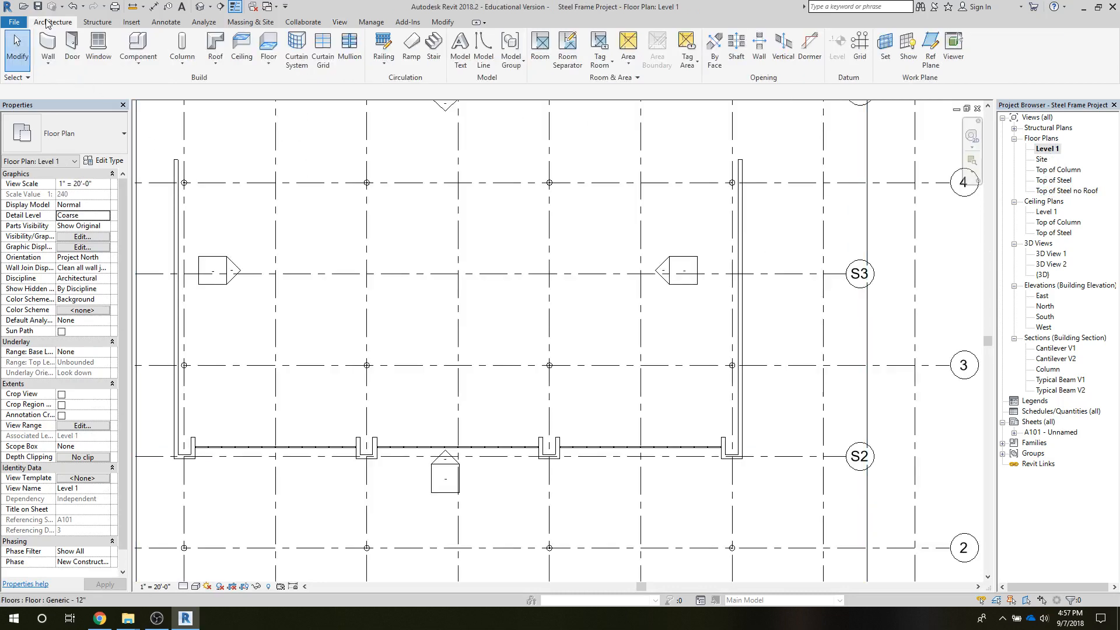
click(141, 64)
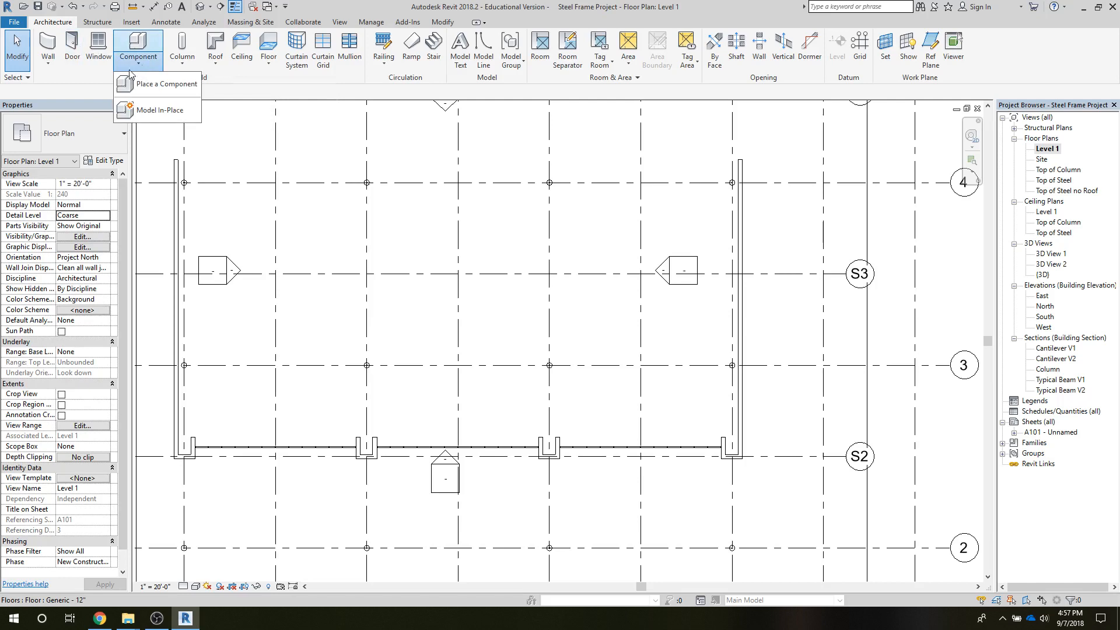
click(148, 114)
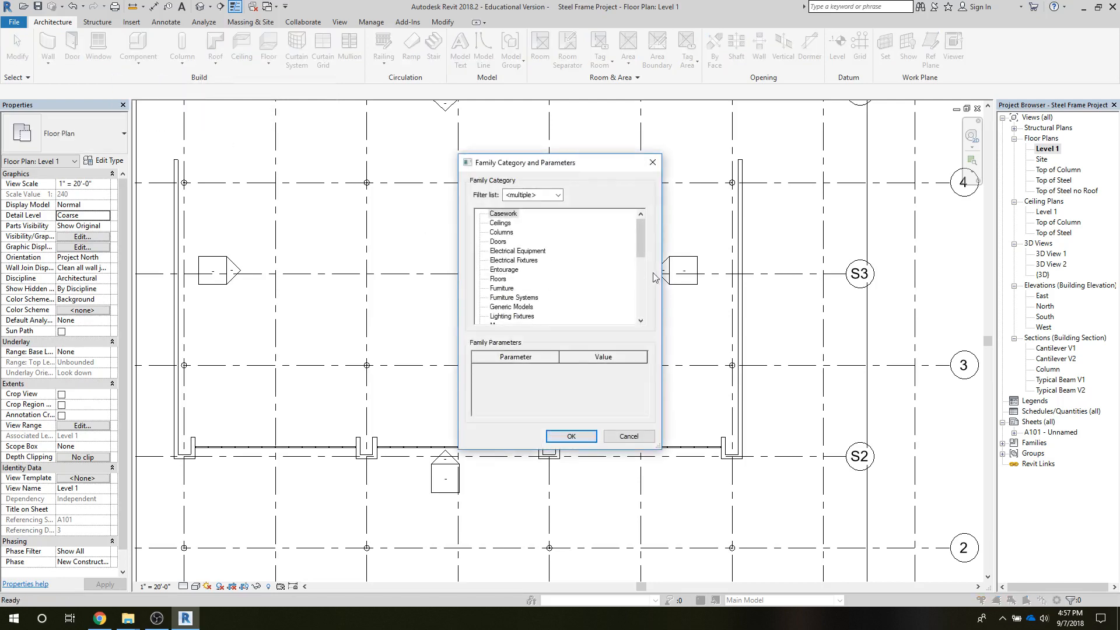
drag(642, 254, 642, 260)
click(524, 288)
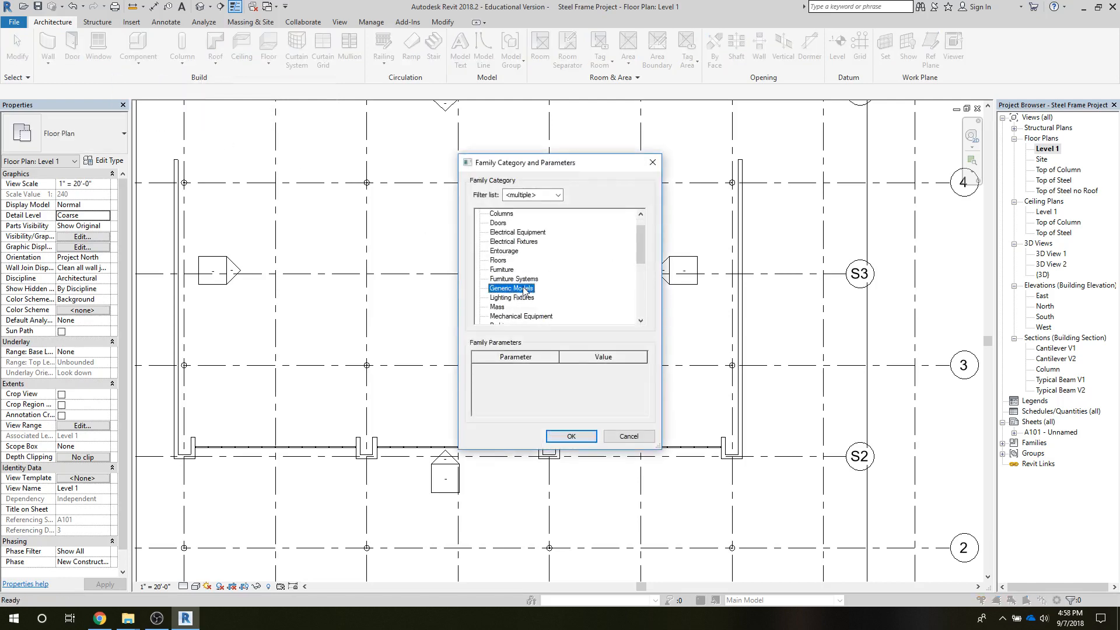
click(563, 435)
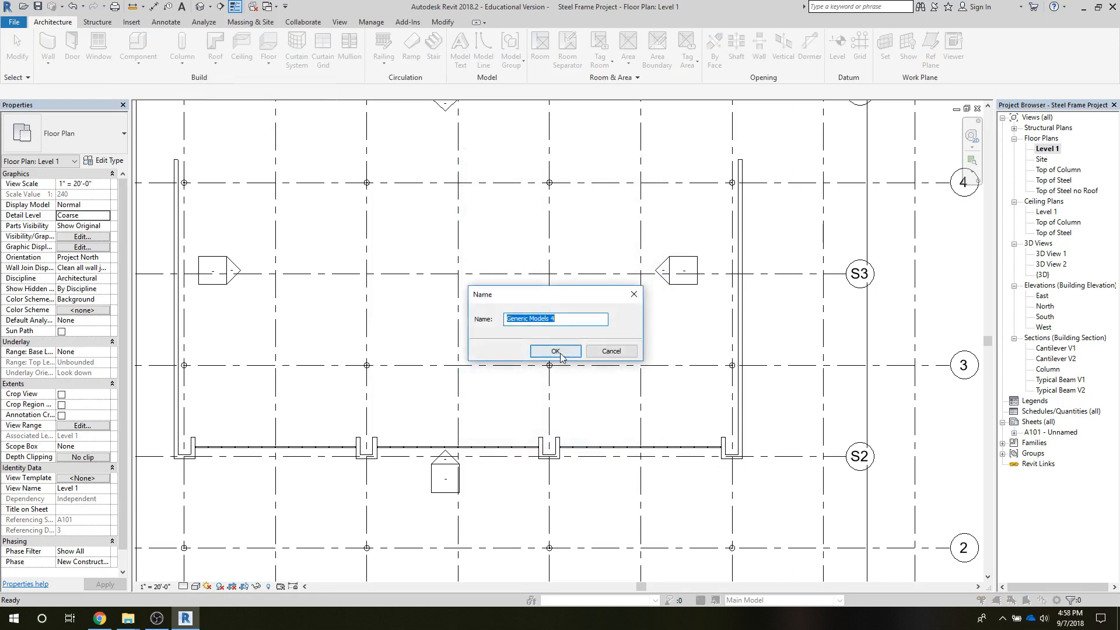
click(559, 354)
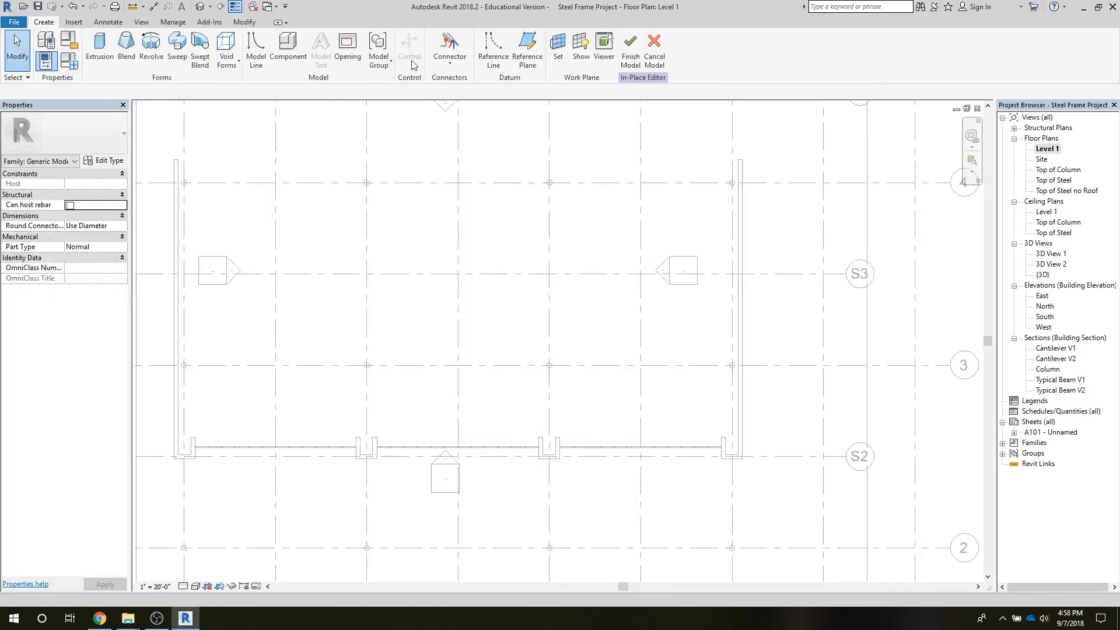
Extrude a rectangle of about 6" by 1' 6" just outside the glazed facade's east corner pier and finish the in-place model
click(100, 49)
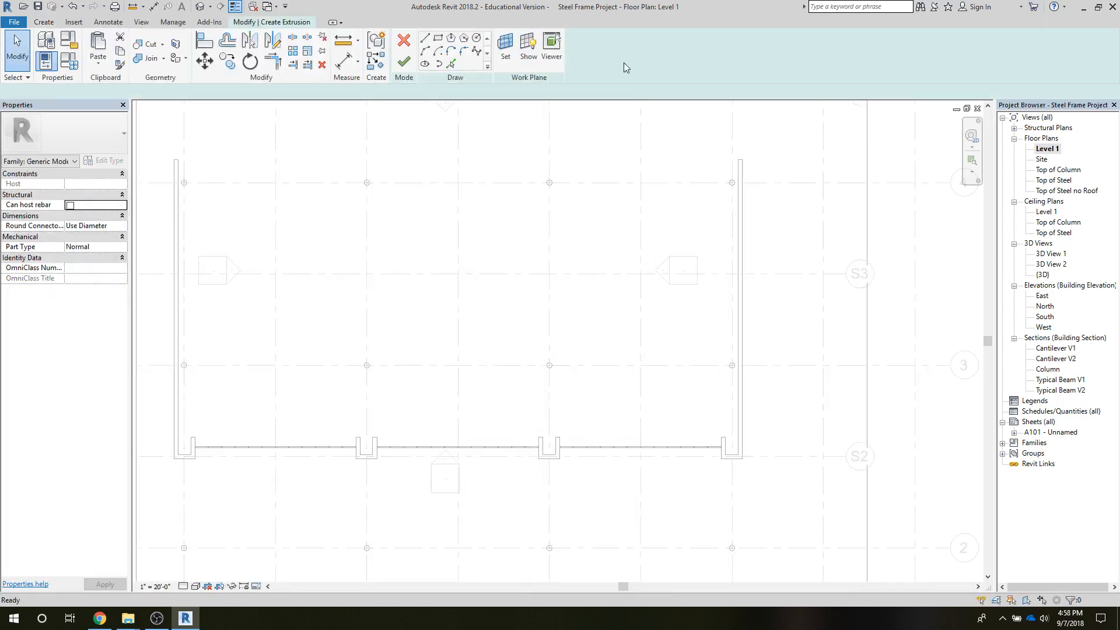
click(438, 38)
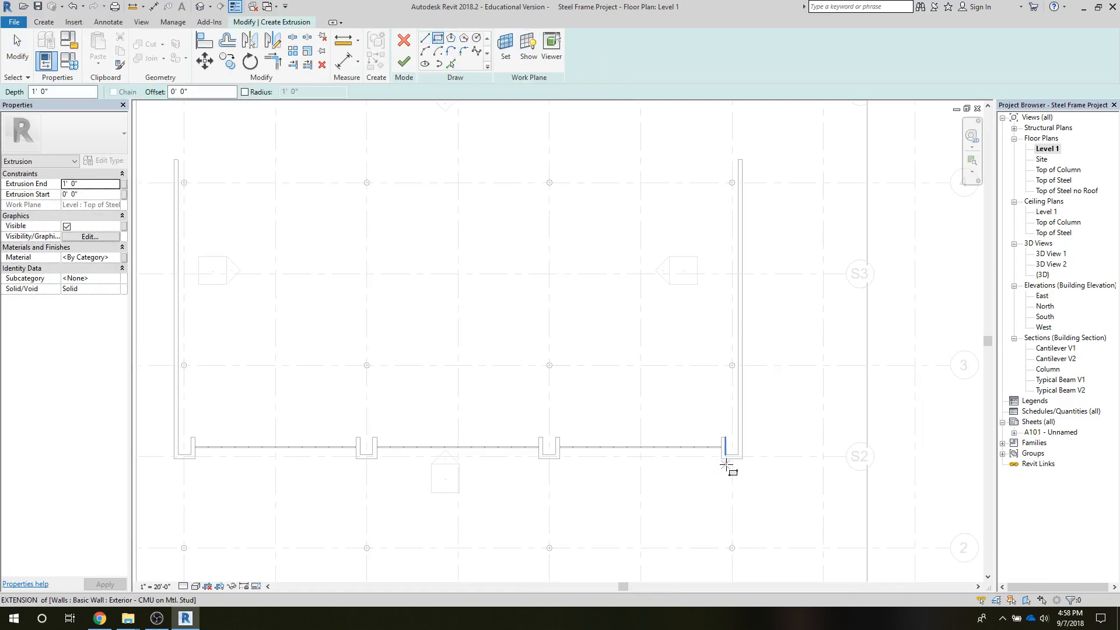
scroll(726, 464, up, 4)
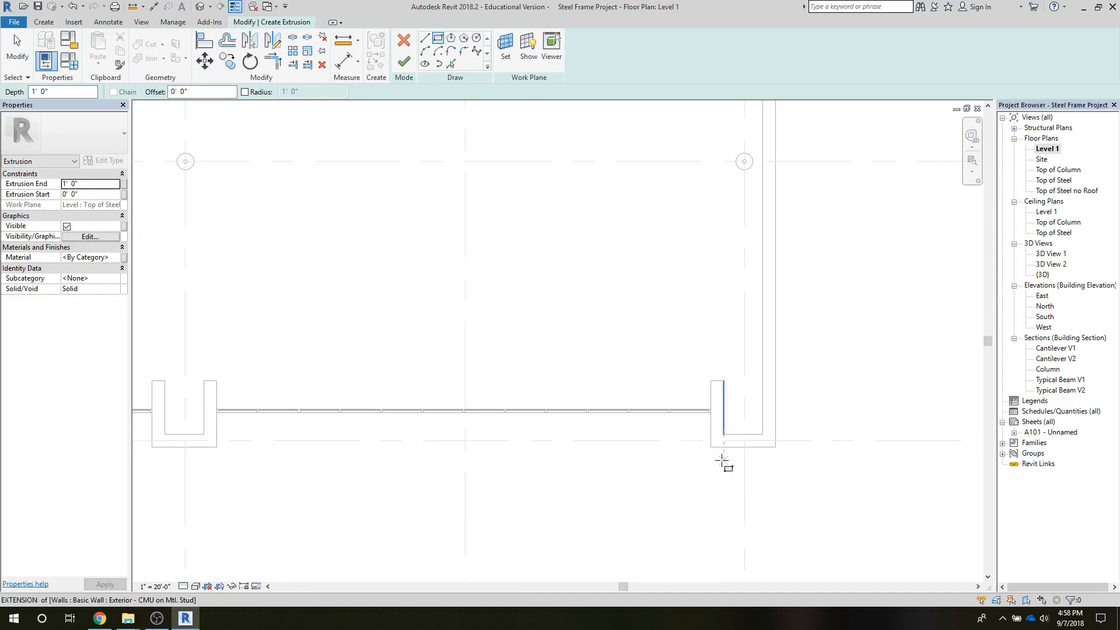
click(722, 461)
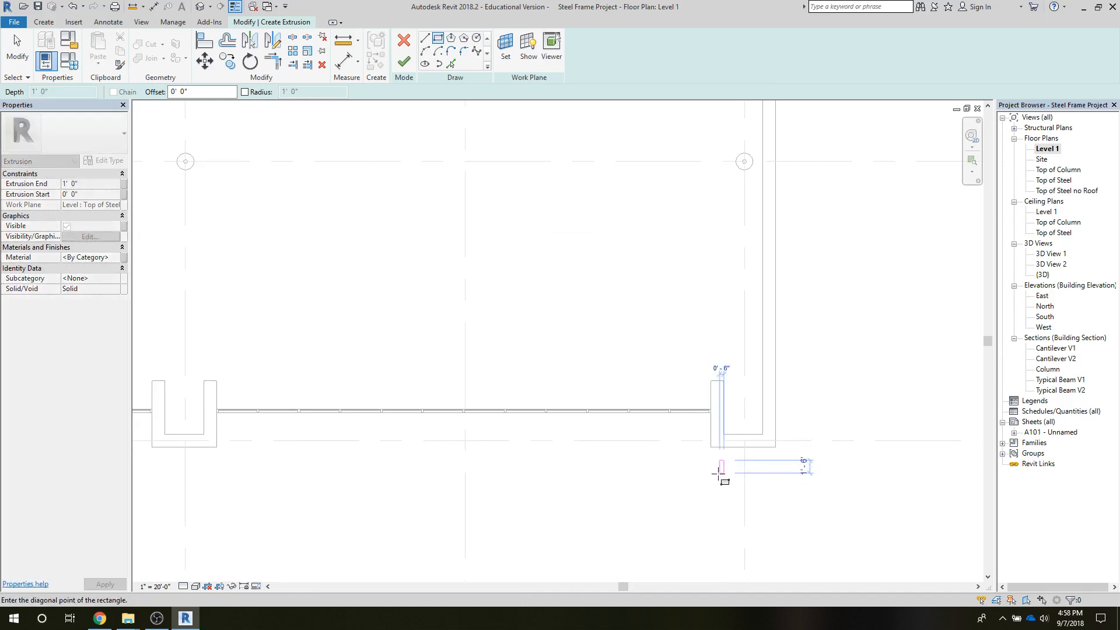
click(742, 444)
click(32, 59)
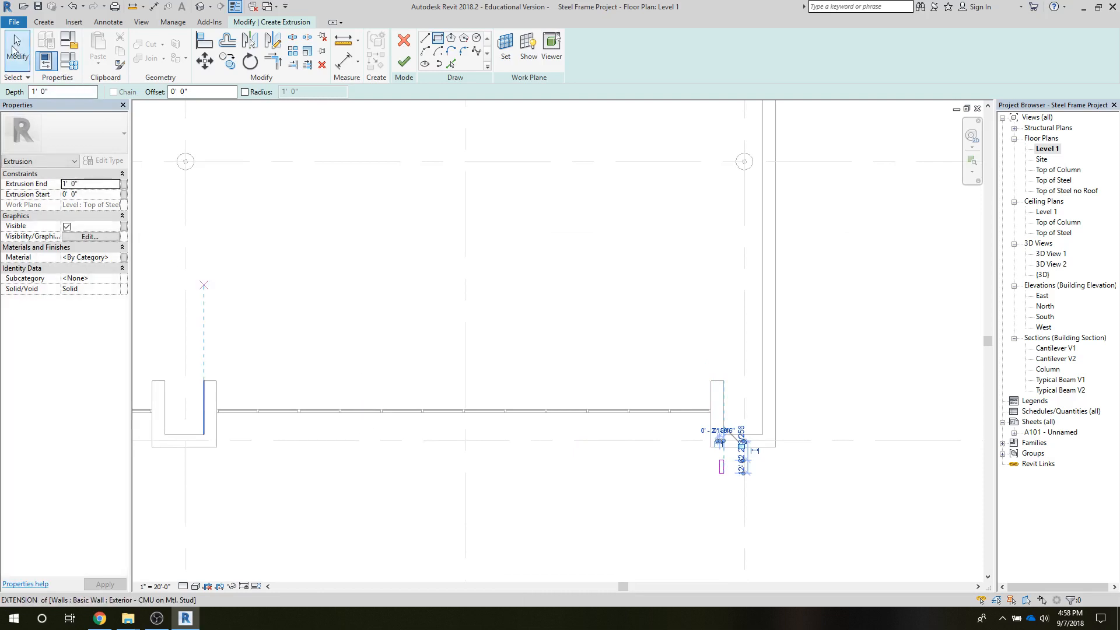
click(403, 67)
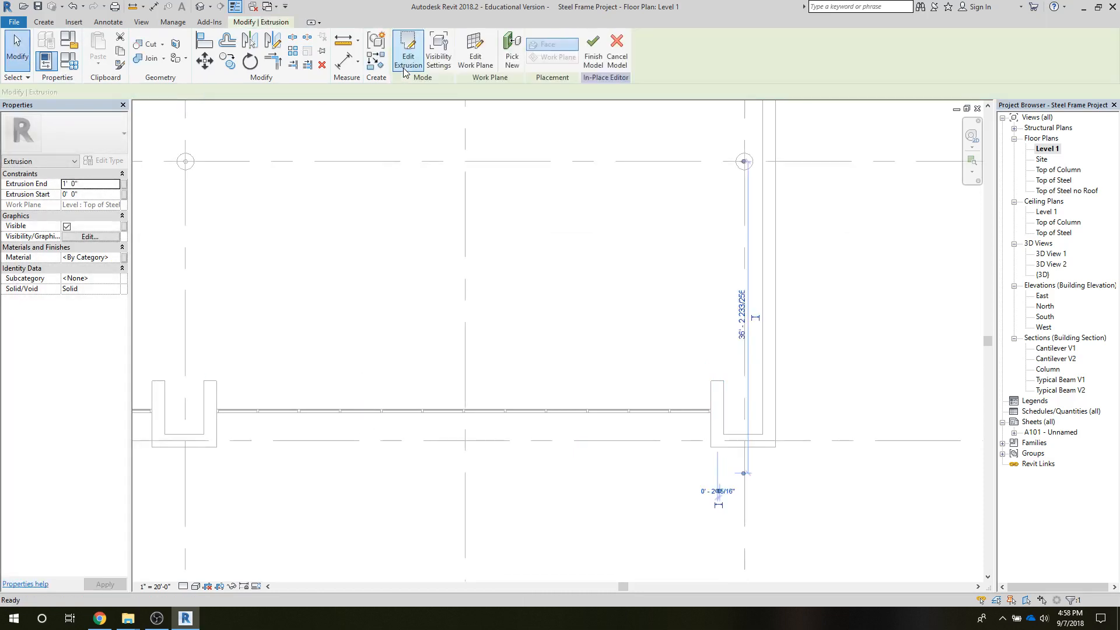
click(593, 54)
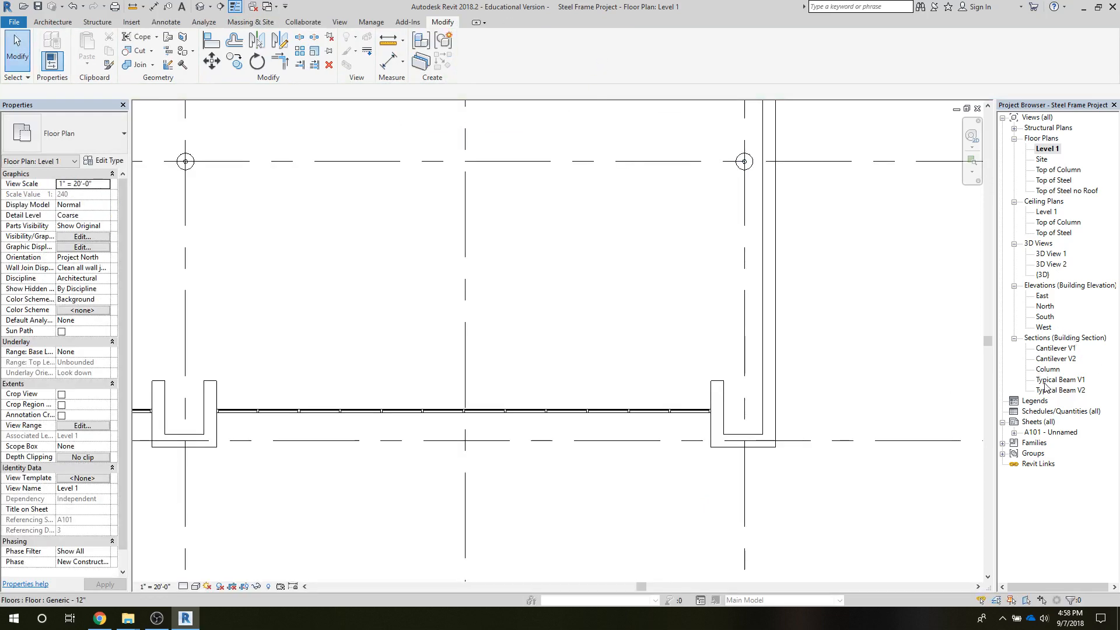
Examine the facade and roof steel in the South and East elevations, and return to the Level 1 plan
click(1043, 317)
double_click(1043, 317)
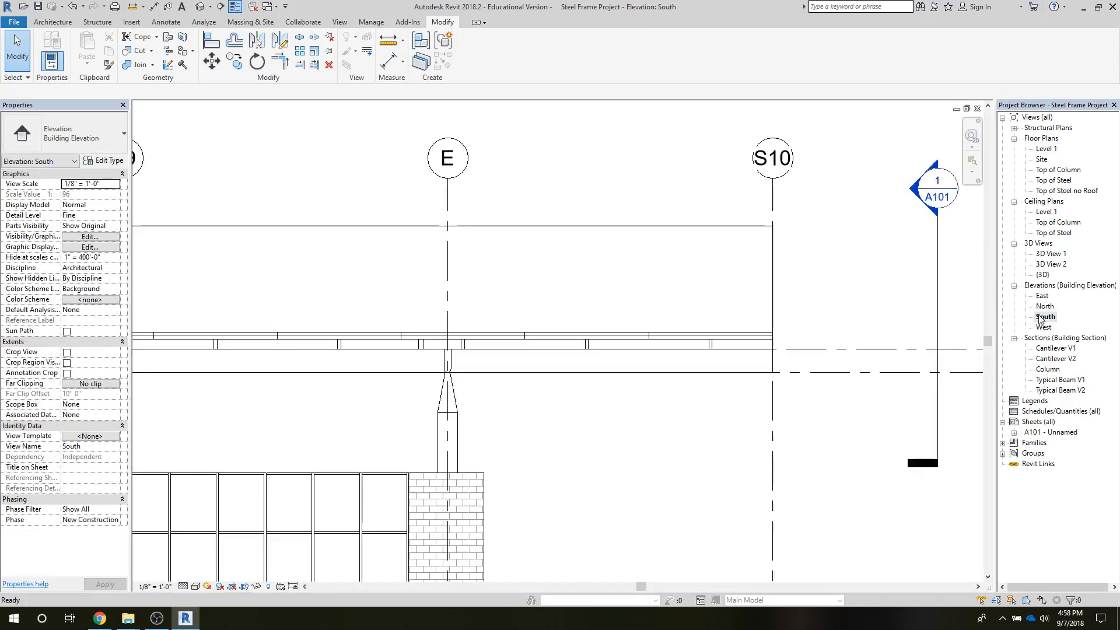
scroll(710, 412, down, 3)
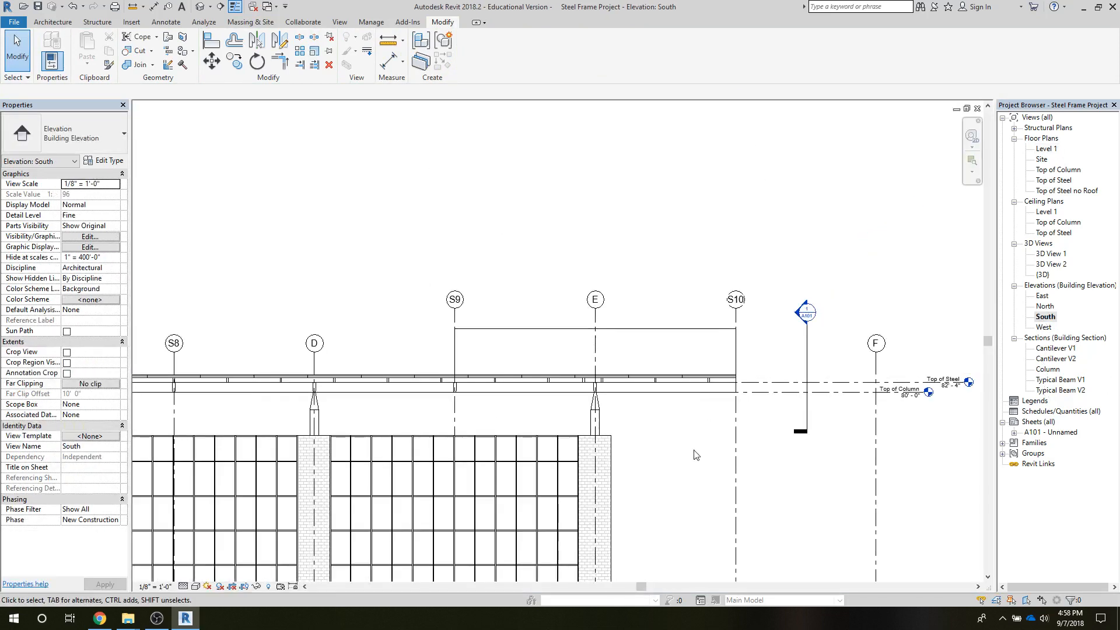
scroll(693, 450, down, 3)
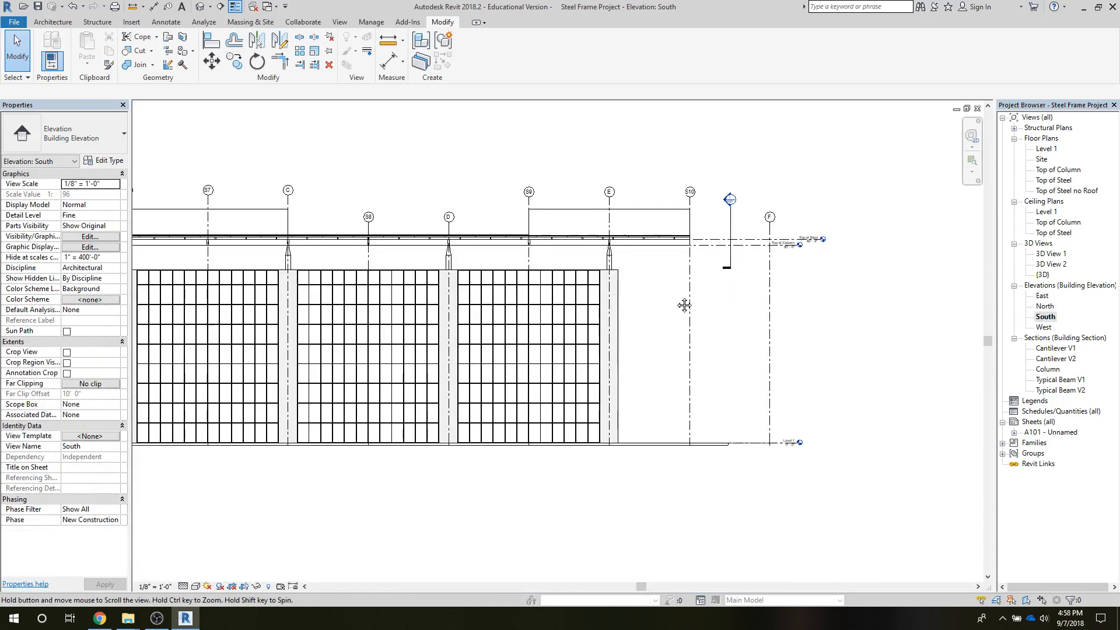
double_click(1042, 296)
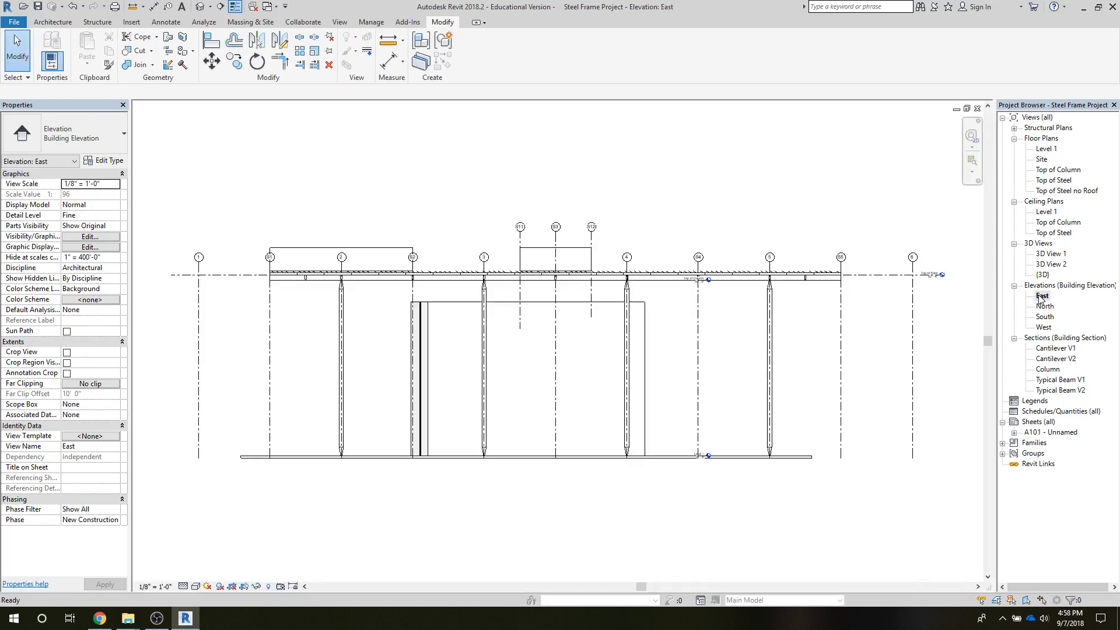
scroll(370, 423, up, 3)
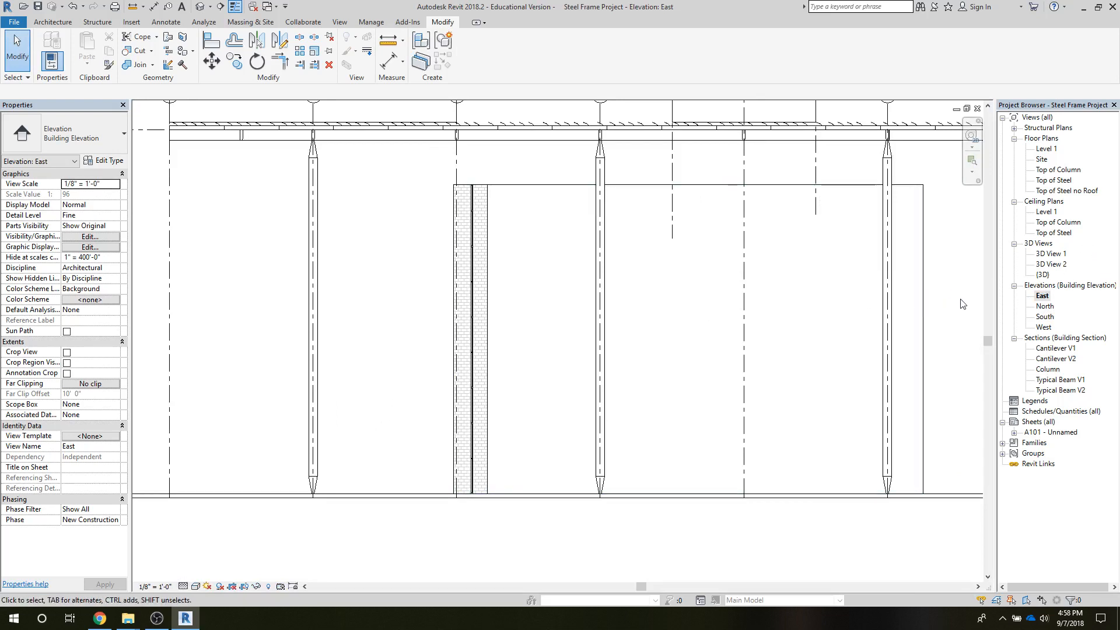
double_click(1044, 150)
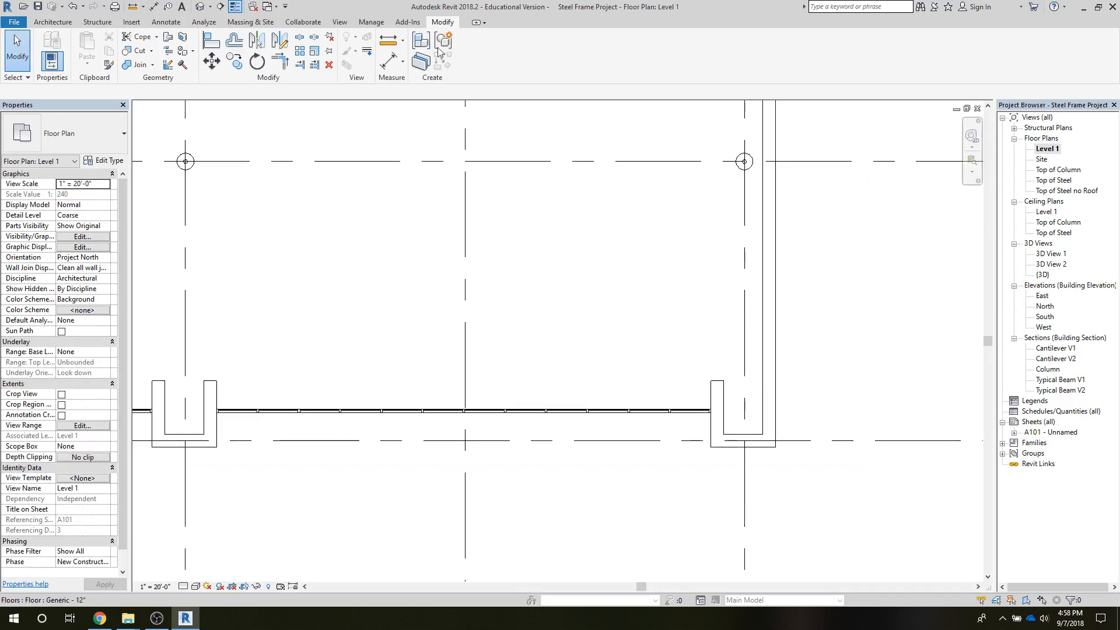
Start another in-place model component in the Generic Models category, keeping the default name
click(52, 21)
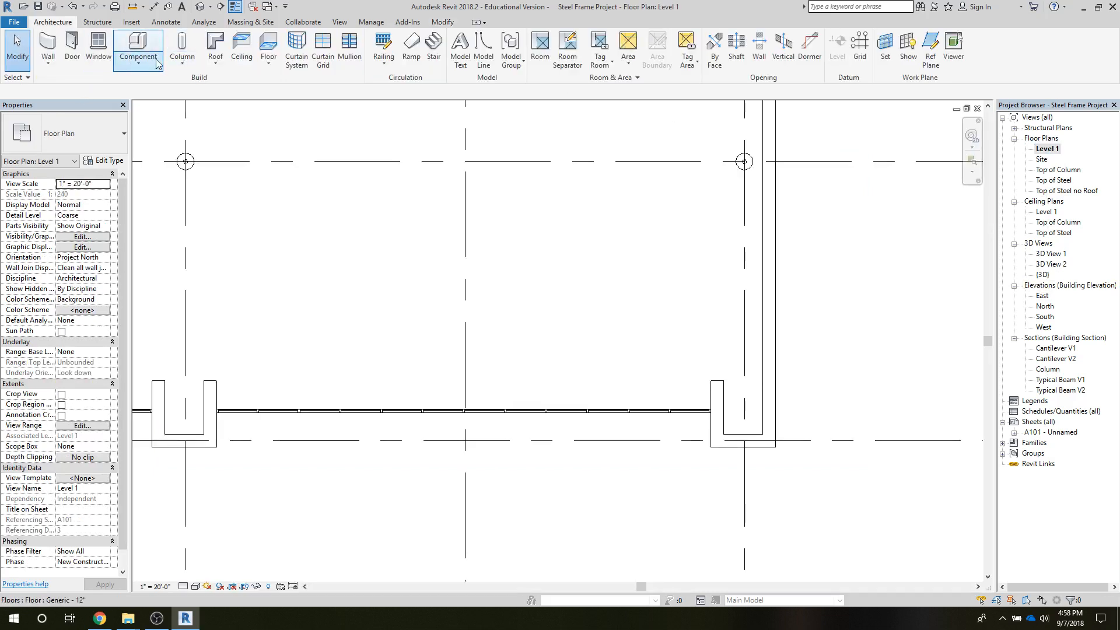
click(156, 64)
click(140, 108)
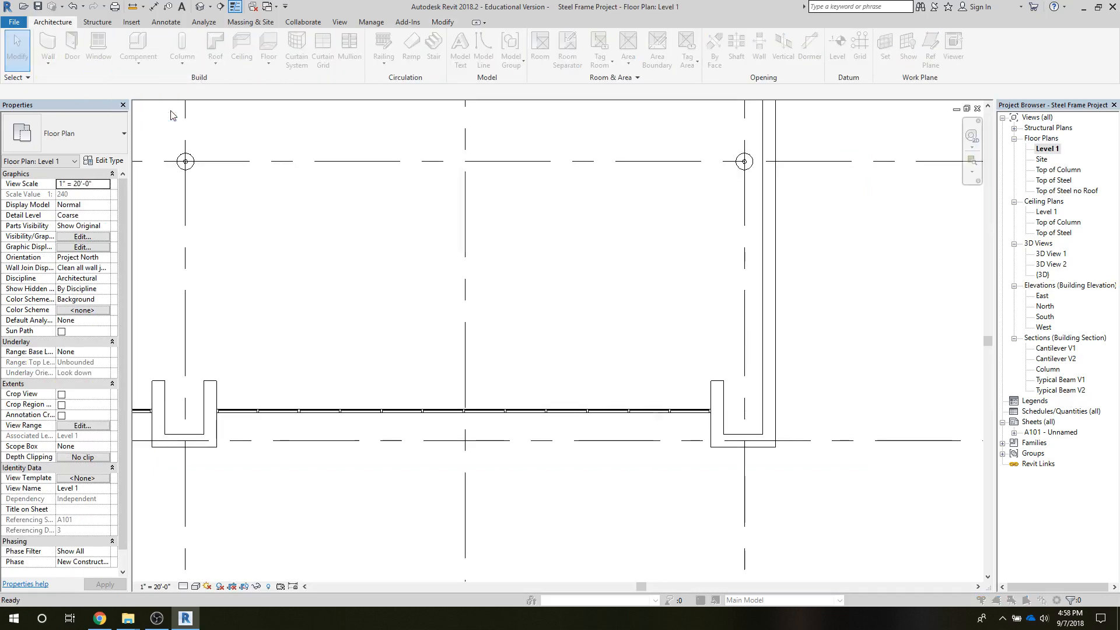
click(506, 307)
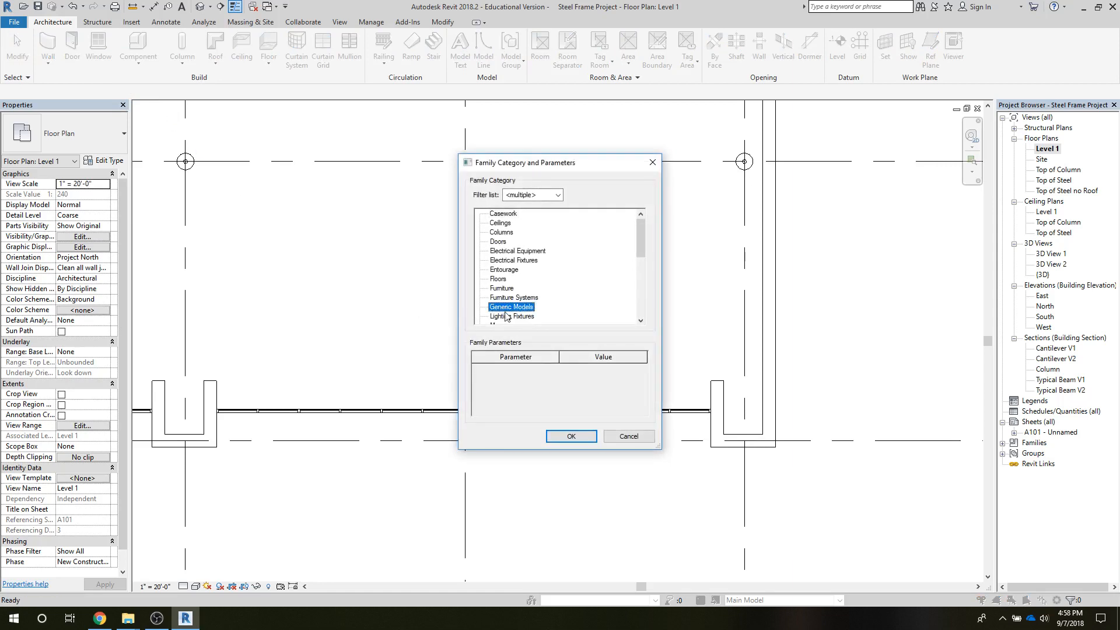
click(570, 437)
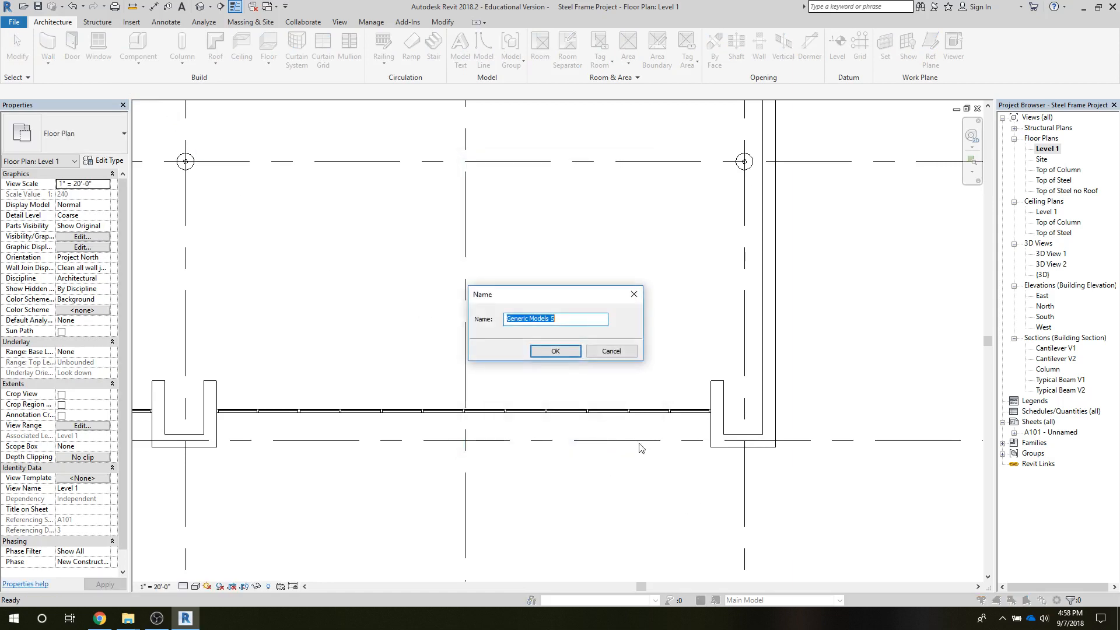
click(557, 352)
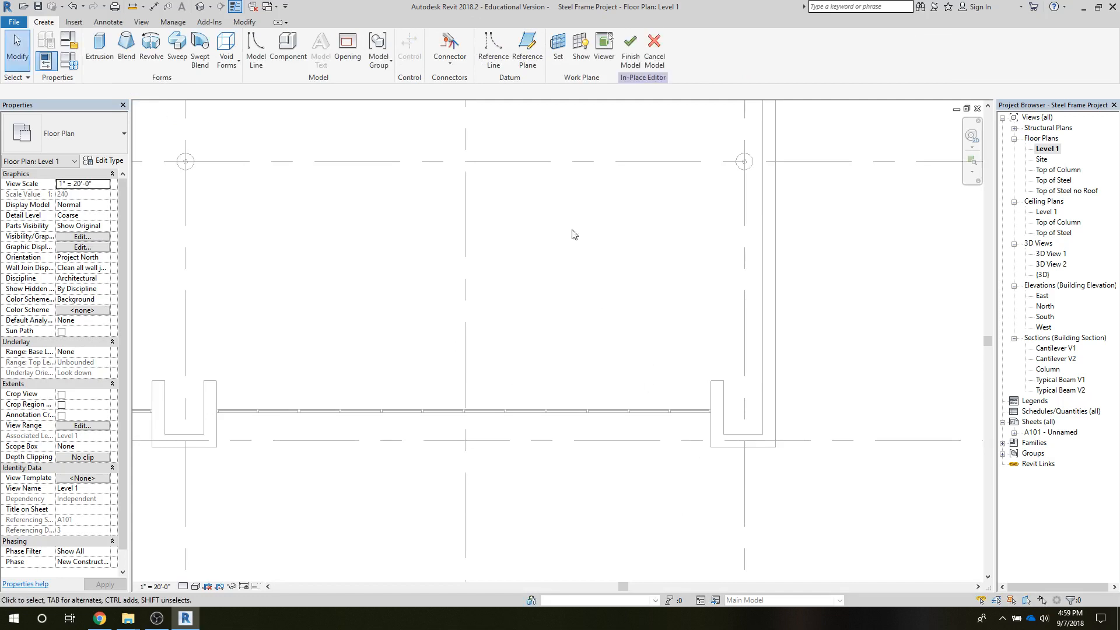
Sketch a rectangle of about 6" by 1' 0" just outside the glazed facade's east corner pier and extrude it to a depth of 100' 0"
click(100, 46)
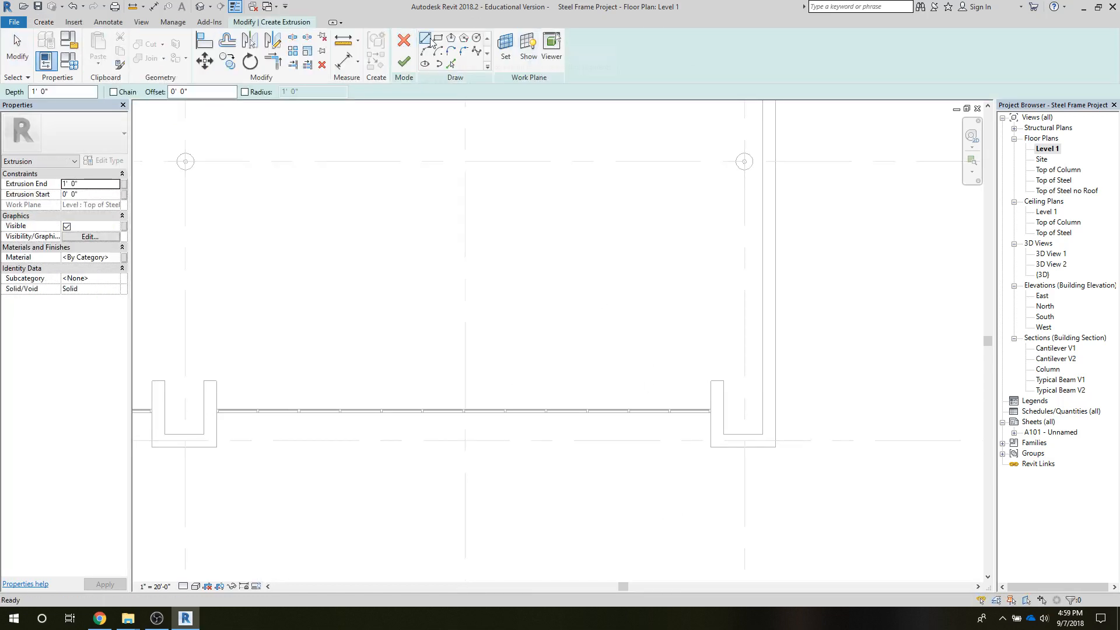
click(438, 38)
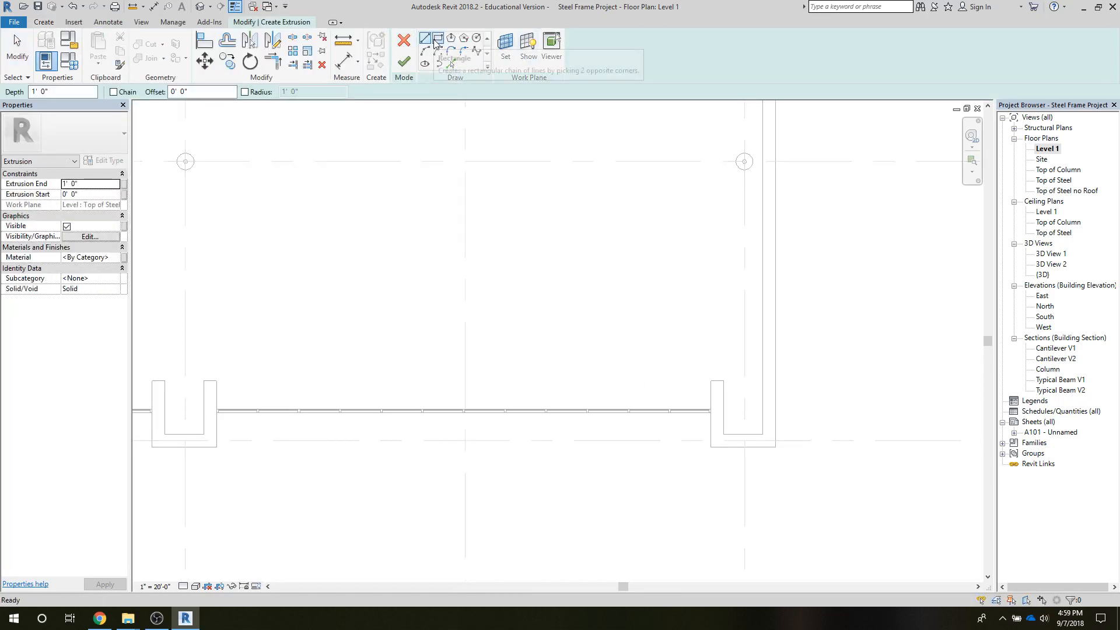
click(731, 457)
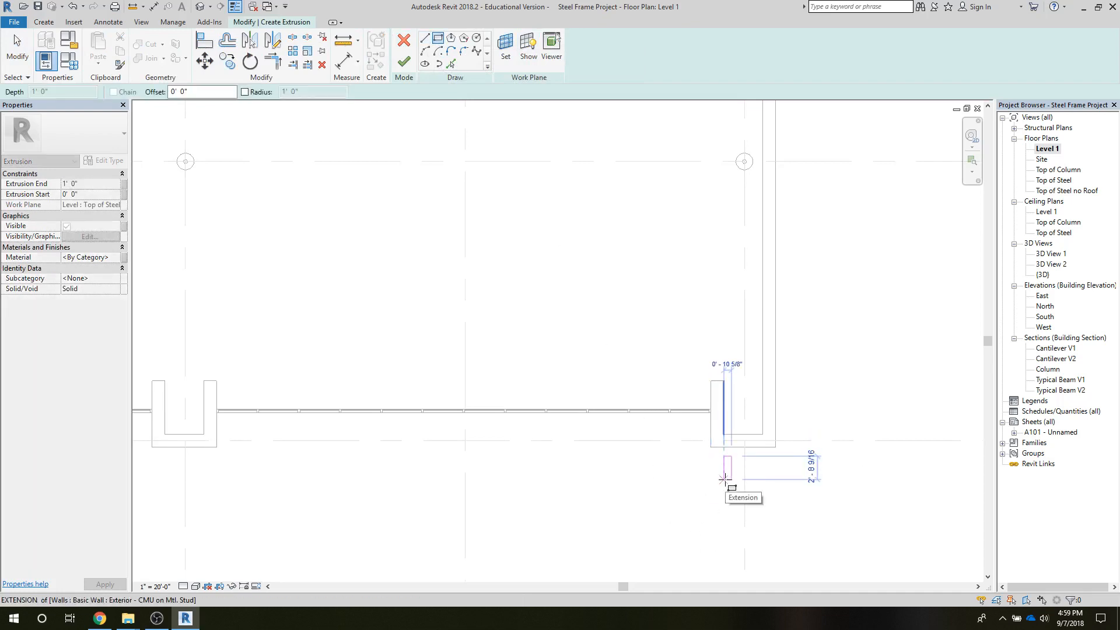
scroll(725, 478, up, 3)
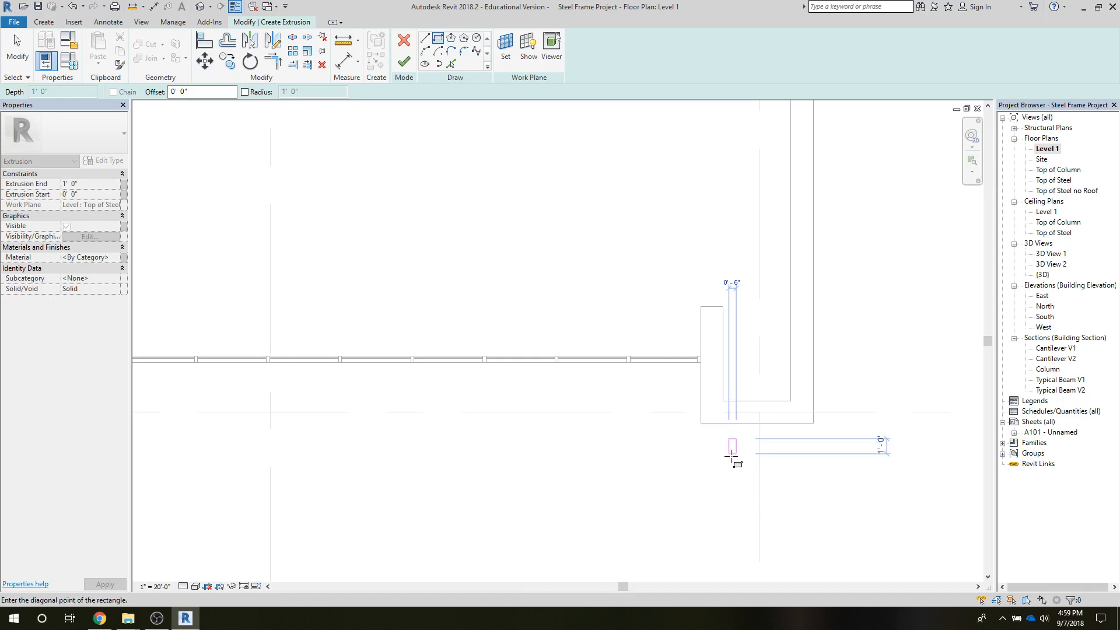
click(732, 455)
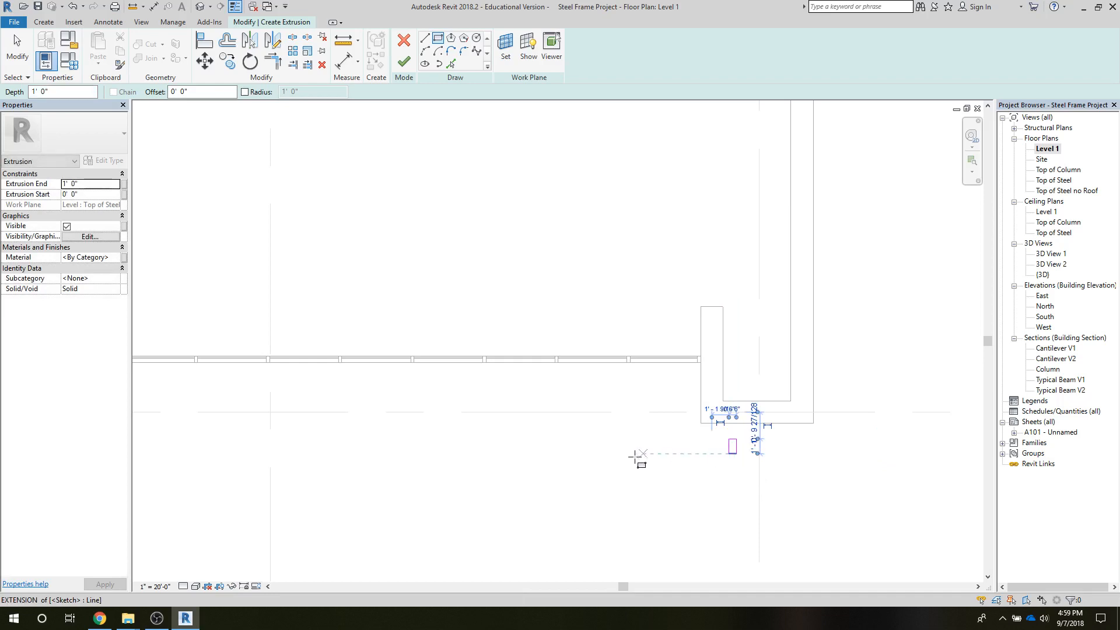
click(404, 62)
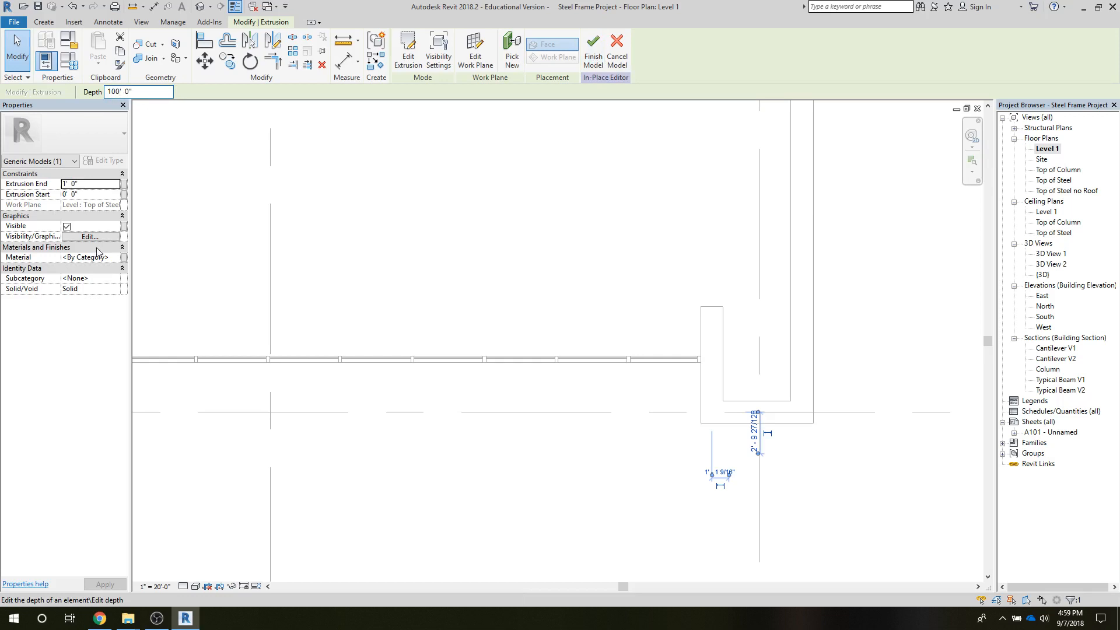
click(609, 520)
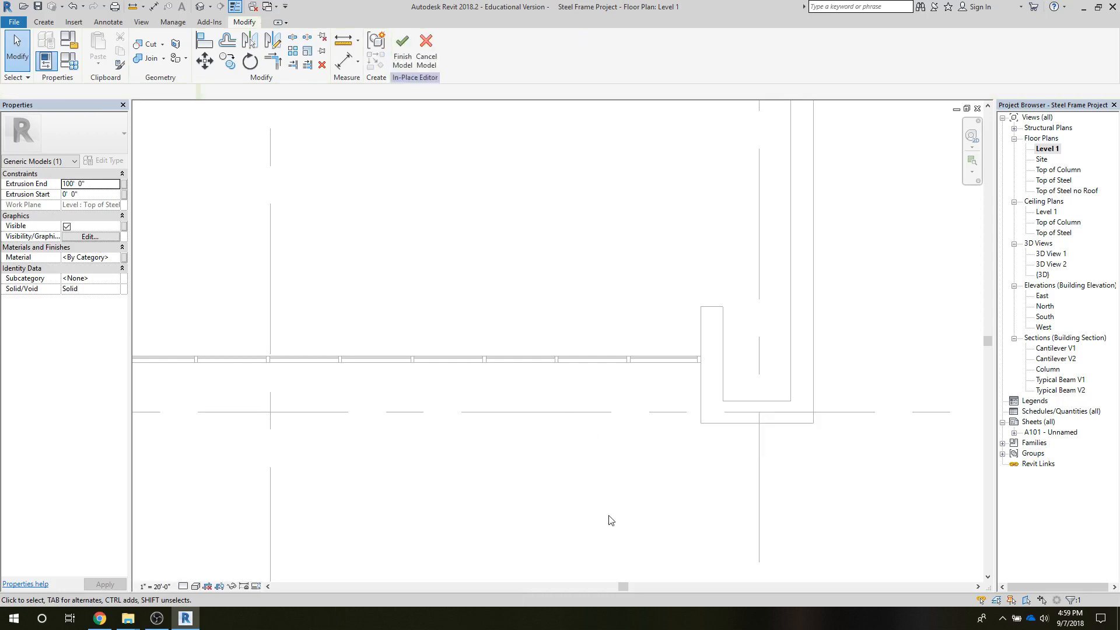
Check the tall extrusion in the South elevation and finish the in-place model
double_click(1045, 317)
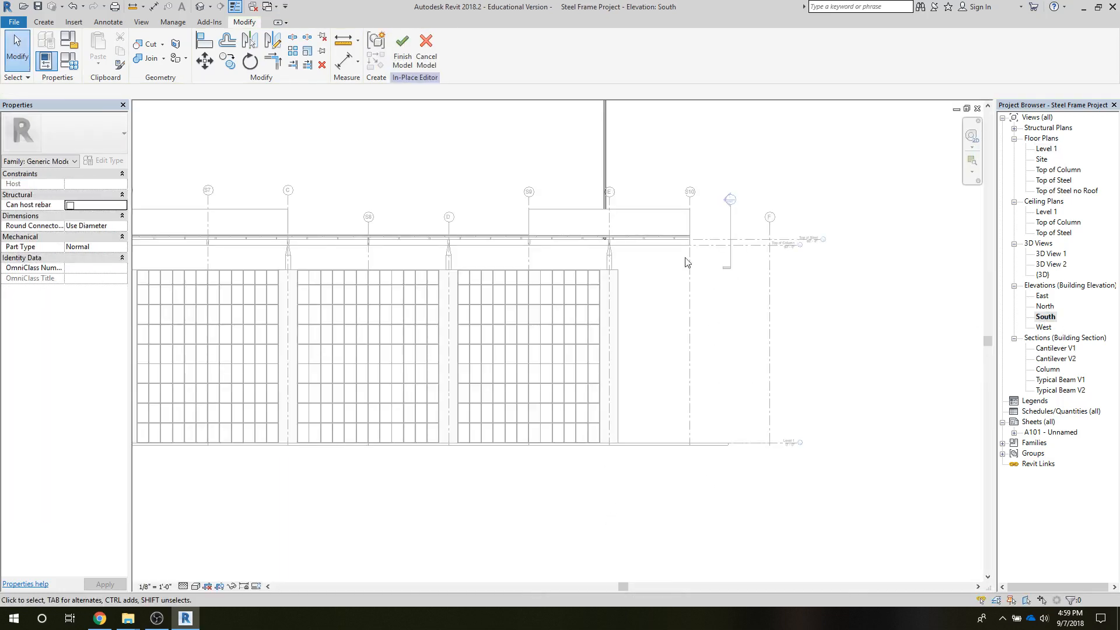
scroll(574, 164, down, 2)
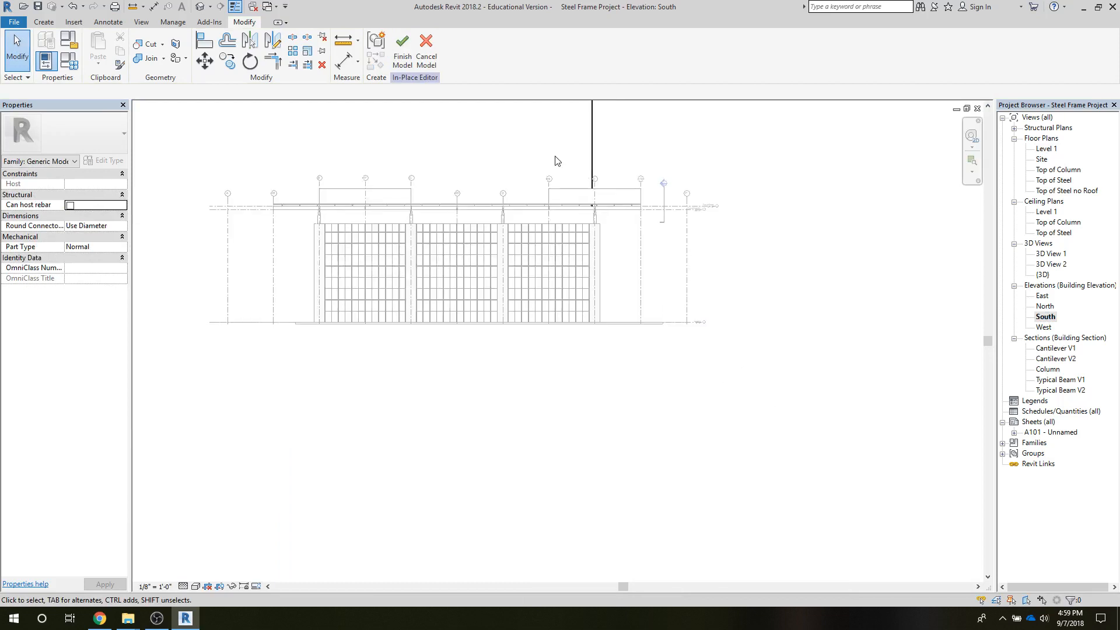
middle_drag(740, 273, 759, 384)
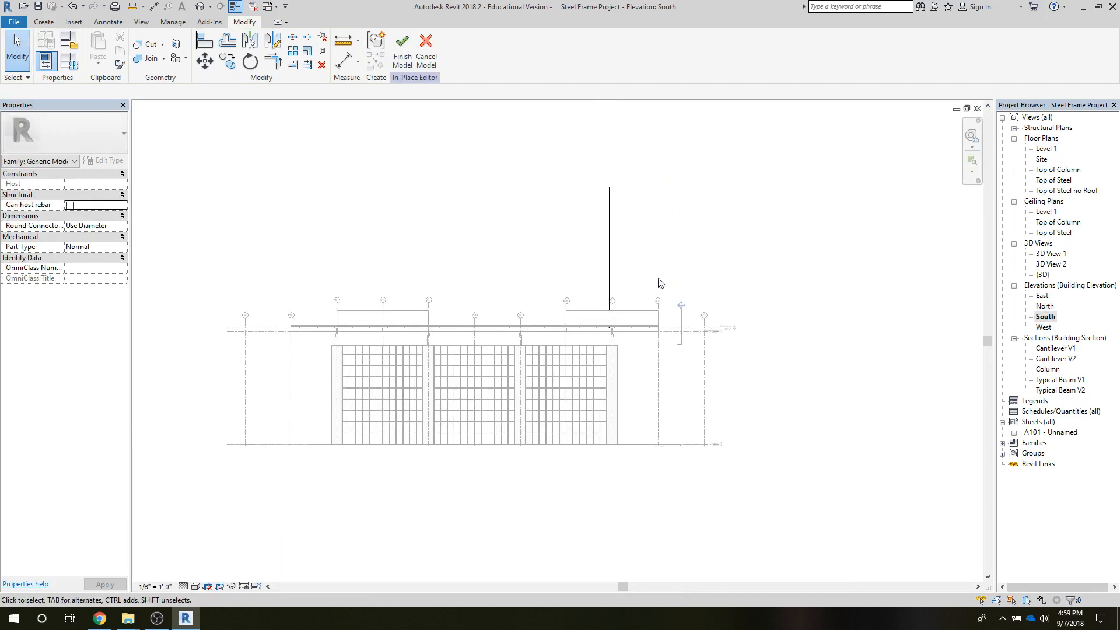
click(610, 241)
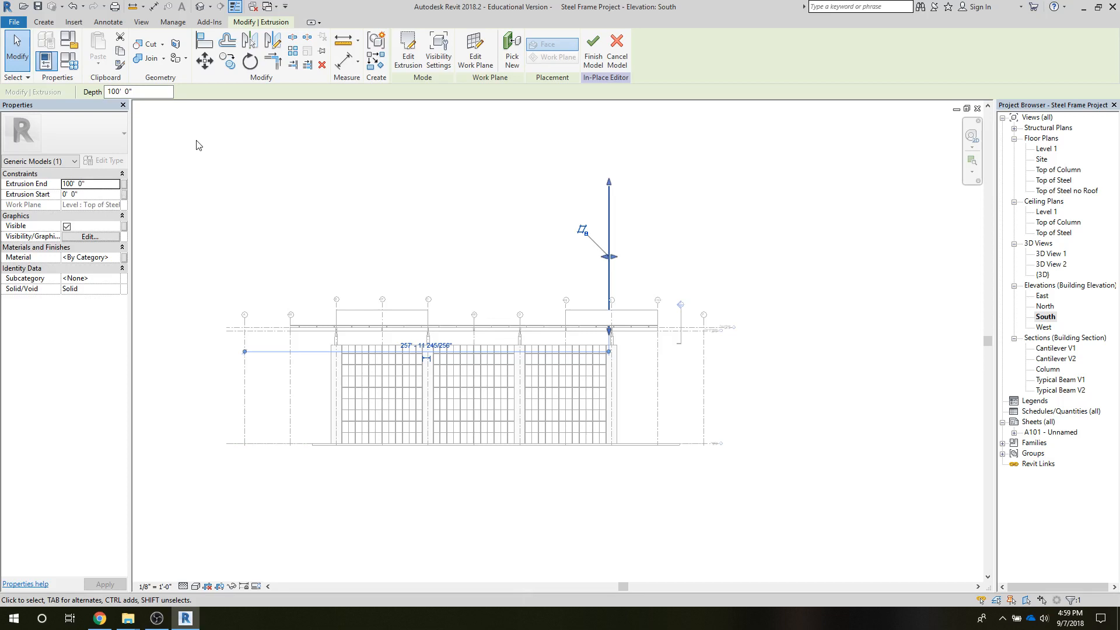
click(593, 52)
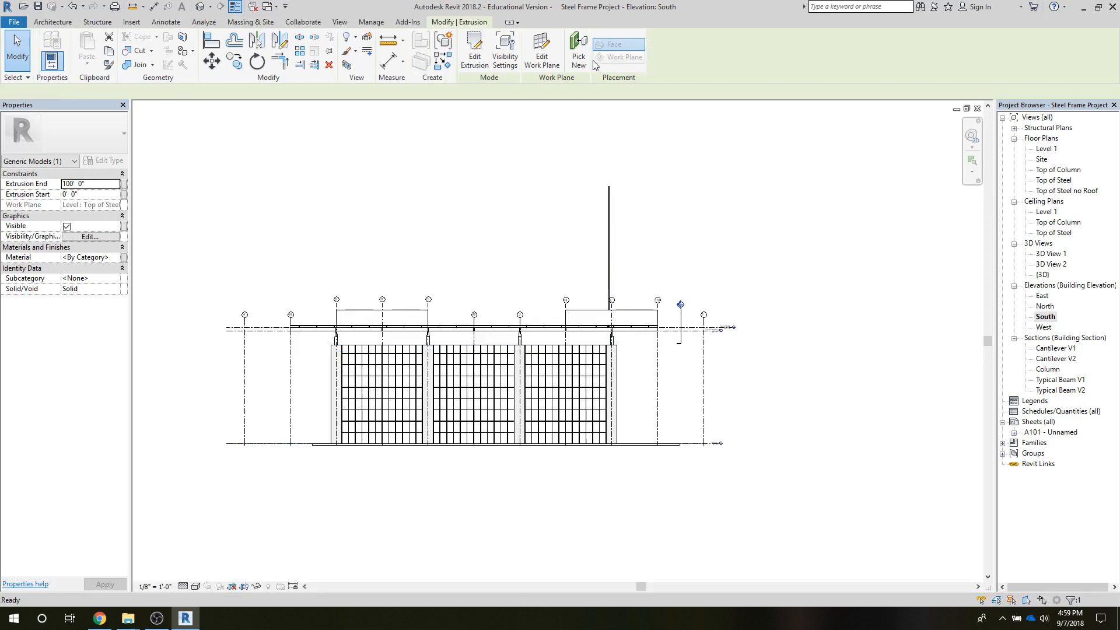
Stretch the fin's lower end down to near the base of the glazing and lower its top to just below the roof steel
click(611, 229)
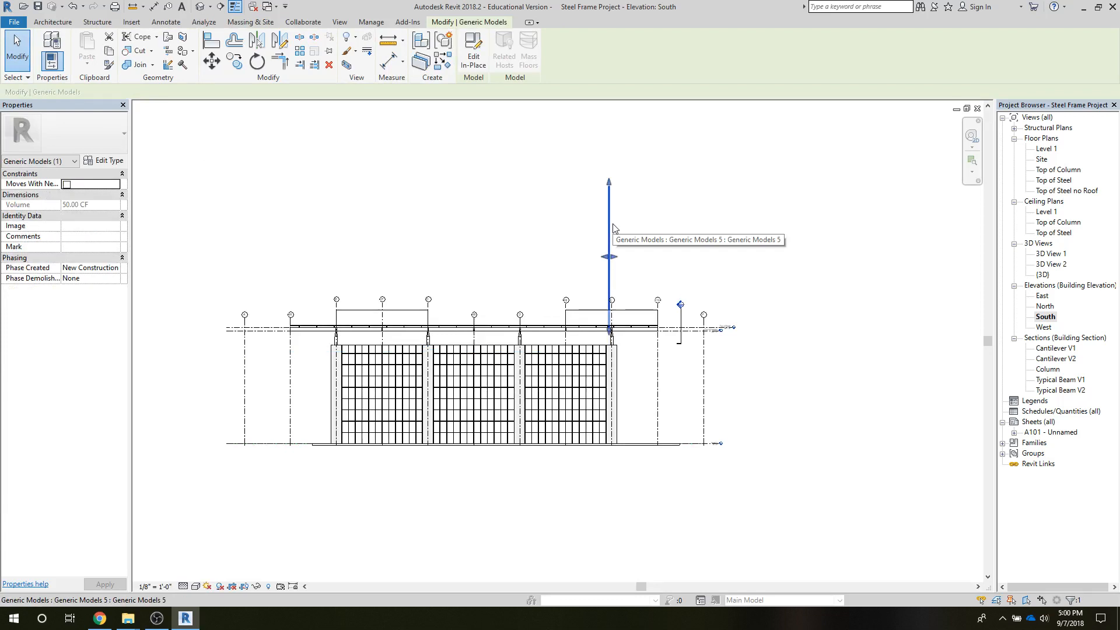
drag(610, 330, 610, 419)
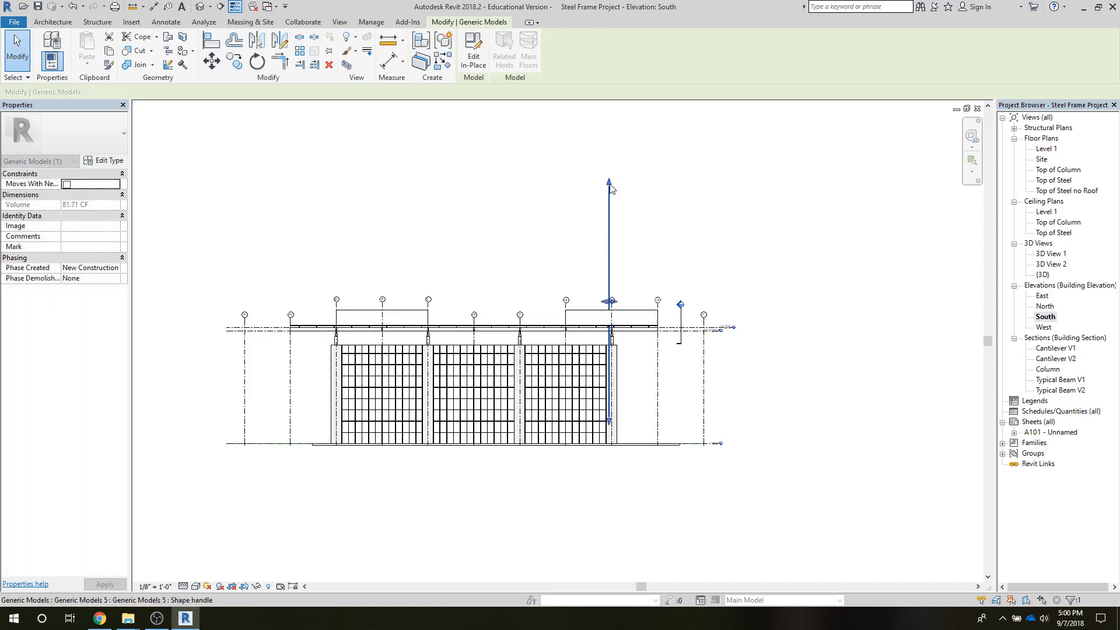
drag(628, 277, 629, 337)
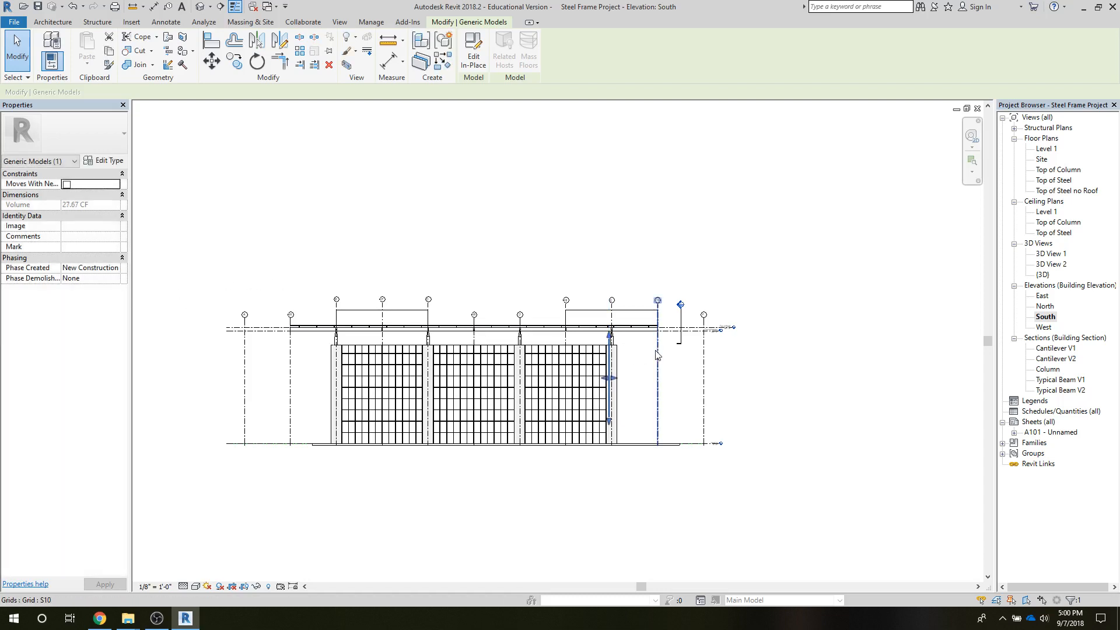
Array the fin westward as a grouped linear array of 100, spacing the second copy near the inner edge of the east pier
scroll(475, 267, up, 3)
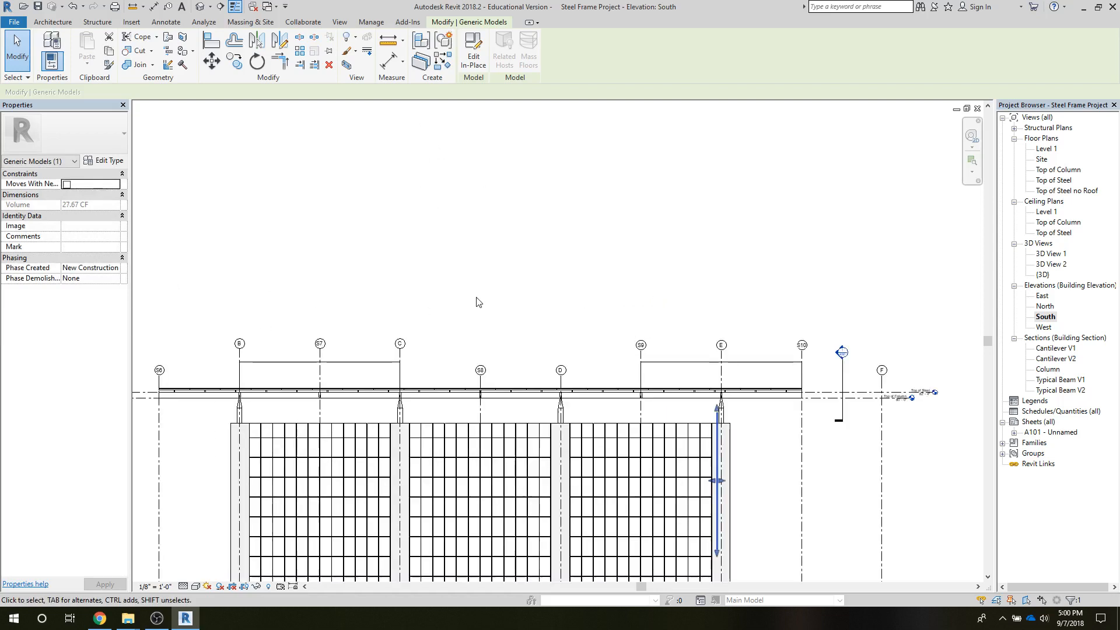
click(300, 52)
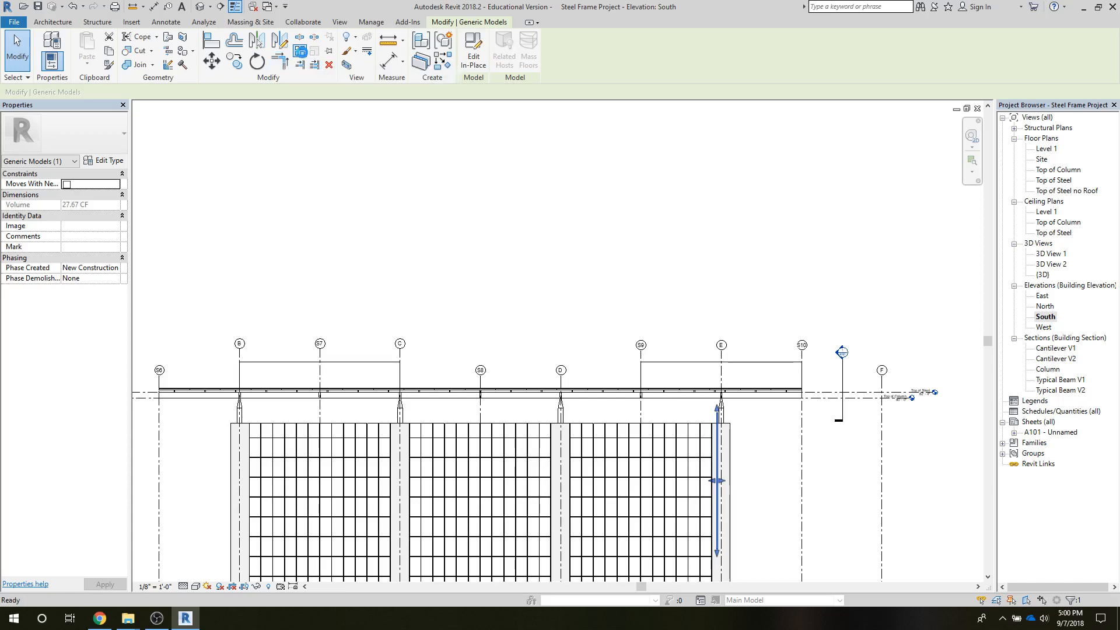
click(718, 417)
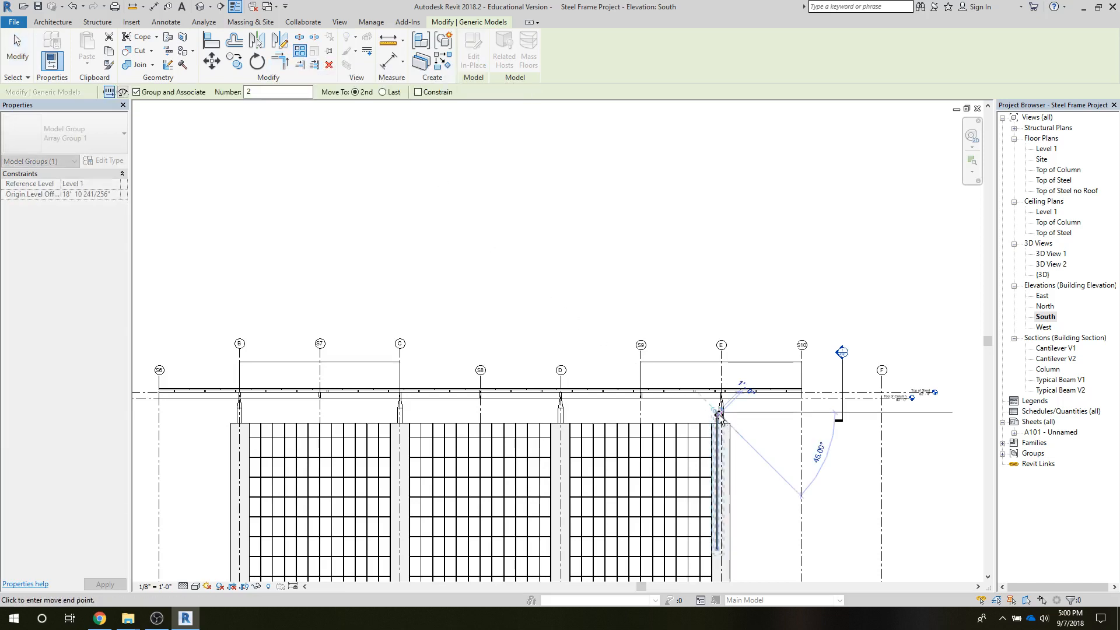
scroll(710, 414, up, 1)
scroll(710, 415, up, 2)
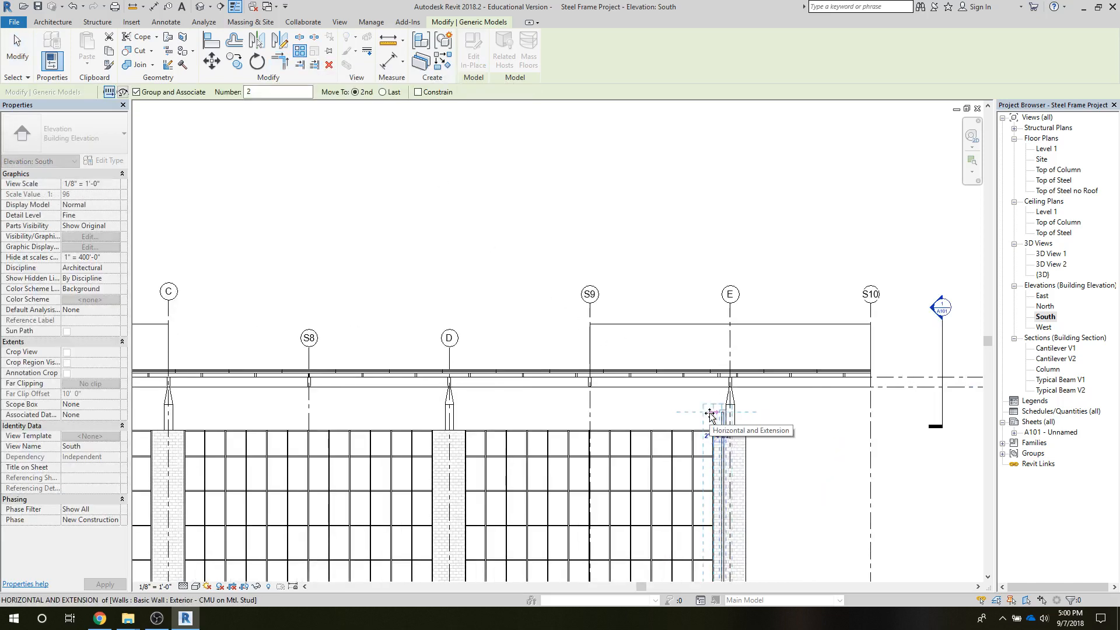
scroll(711, 414, up, 3)
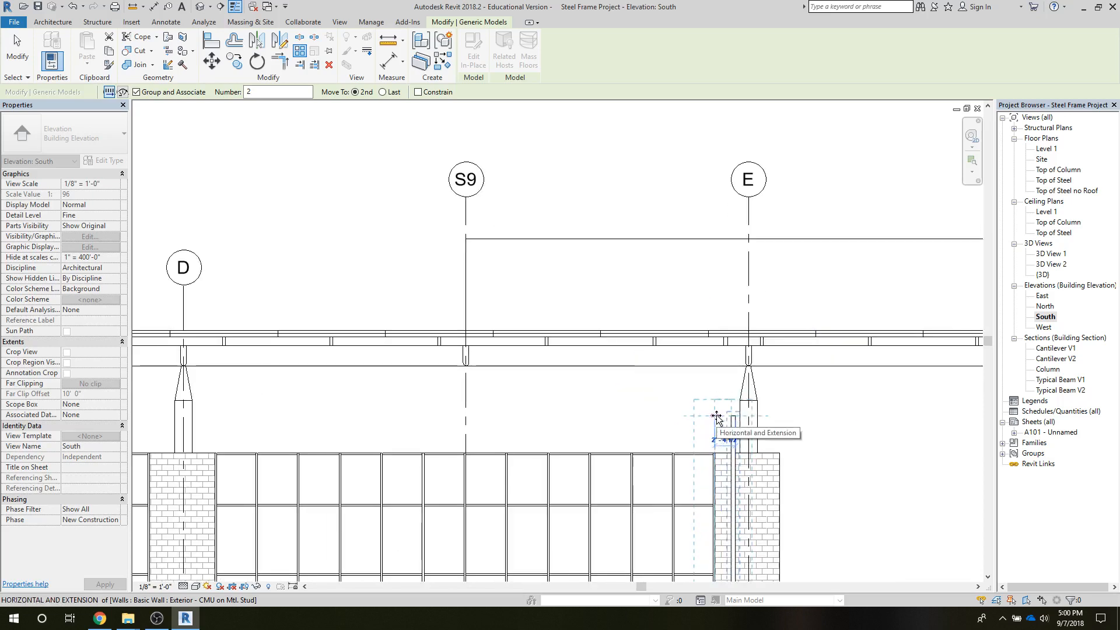
click(716, 416)
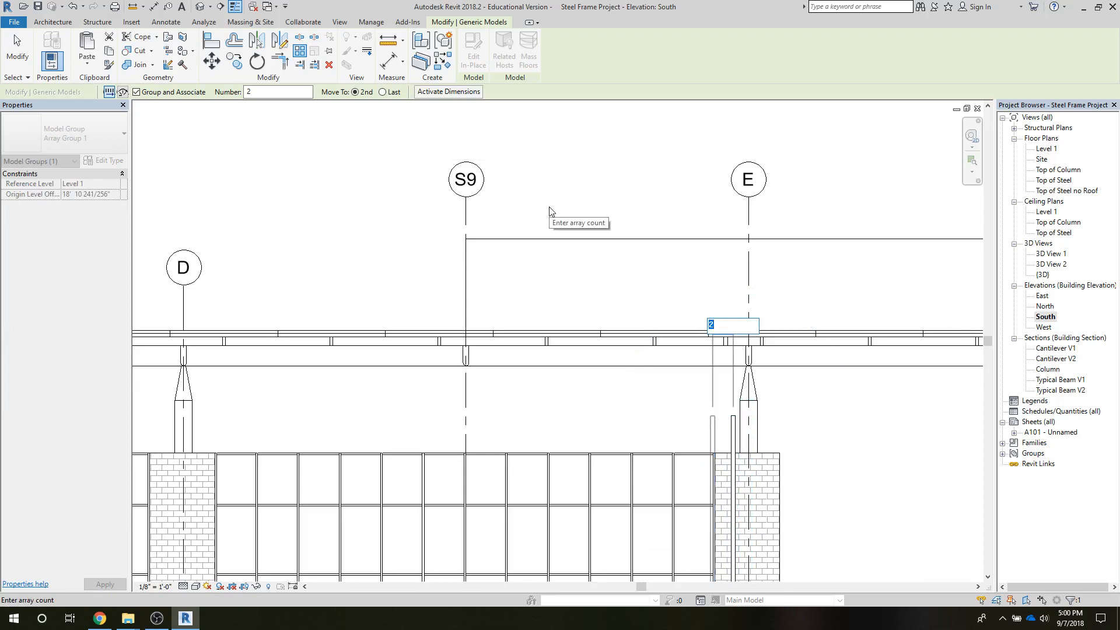
text(100)
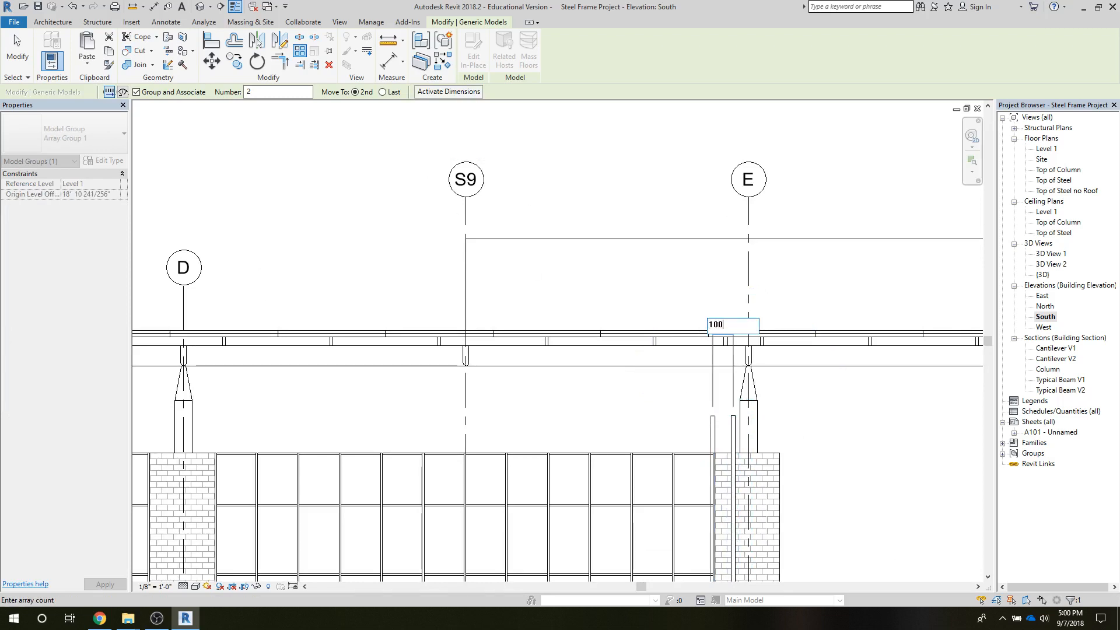
key(Return)
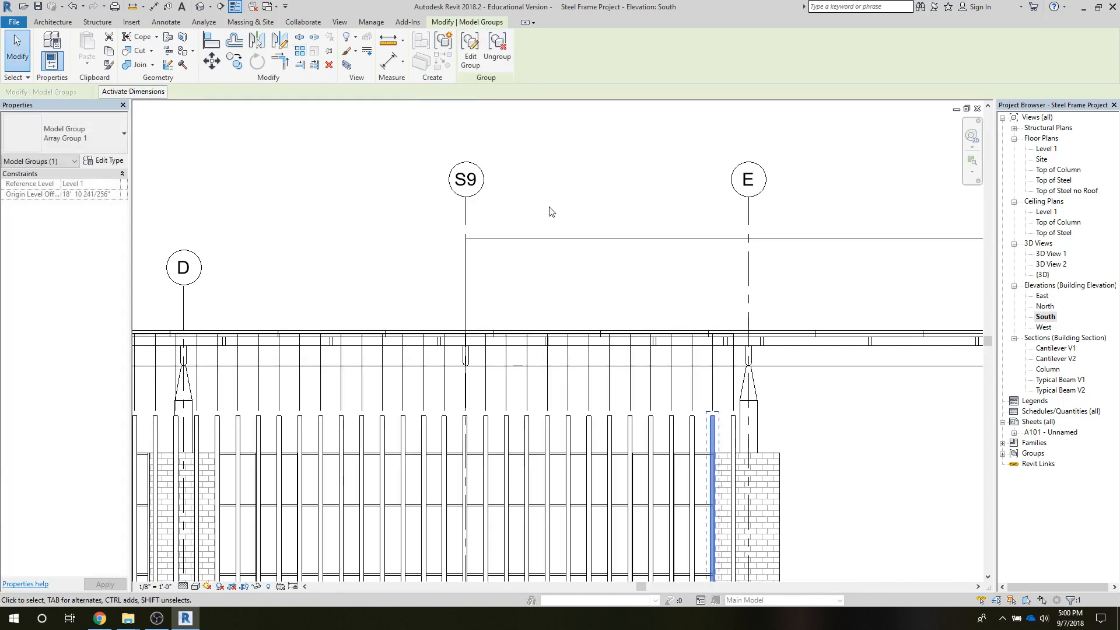
Delete the surplus arrayed fins that run past the glazed facade's west end, including those over the outer part of the grid B pier
scroll(553, 223, down, 3)
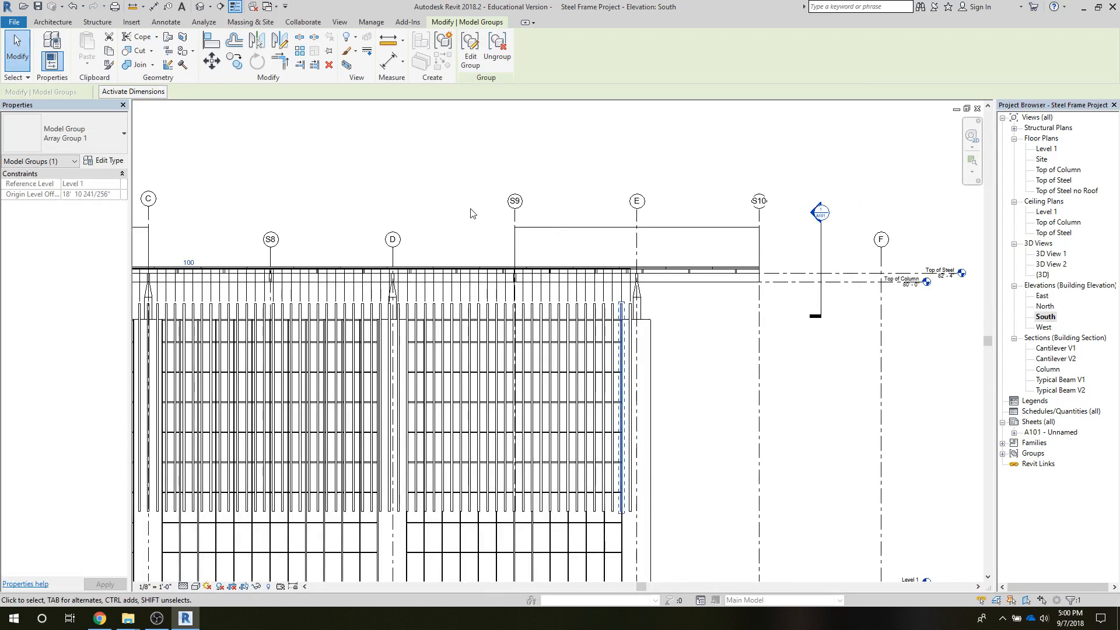
scroll(400, 188, down, 1)
middle_drag(400, 189, 739, 195)
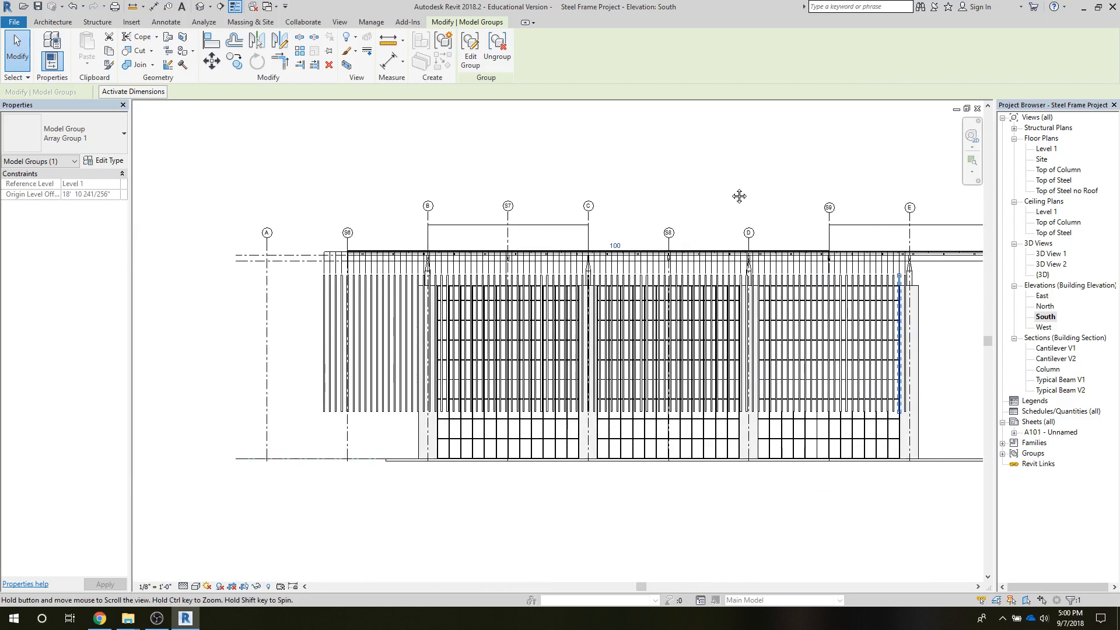
click(25, 63)
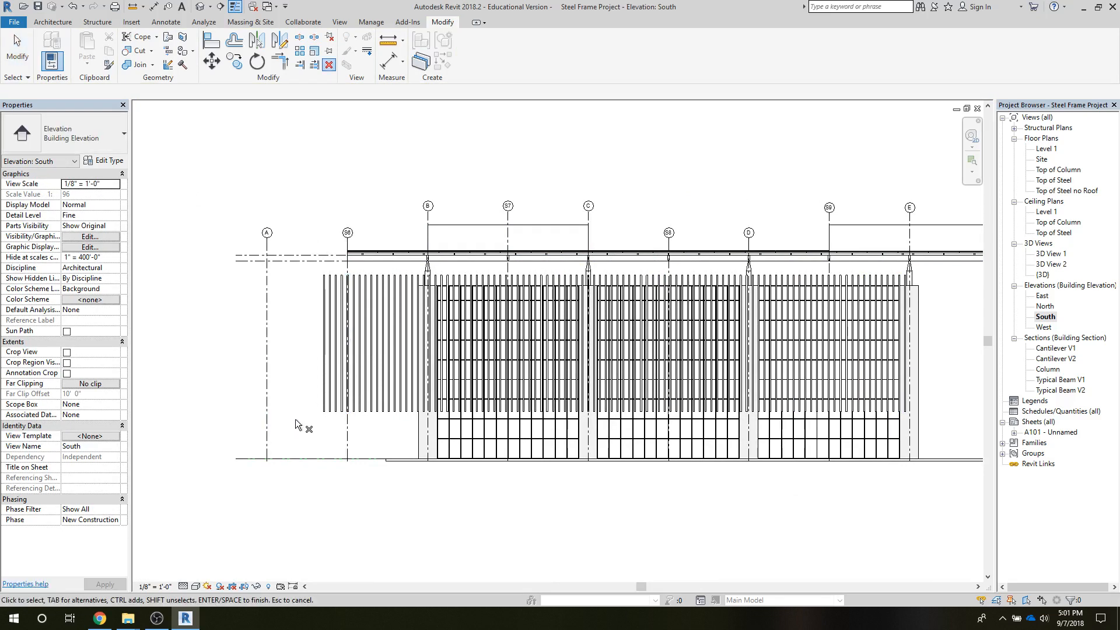
drag(295, 419, 414, 273)
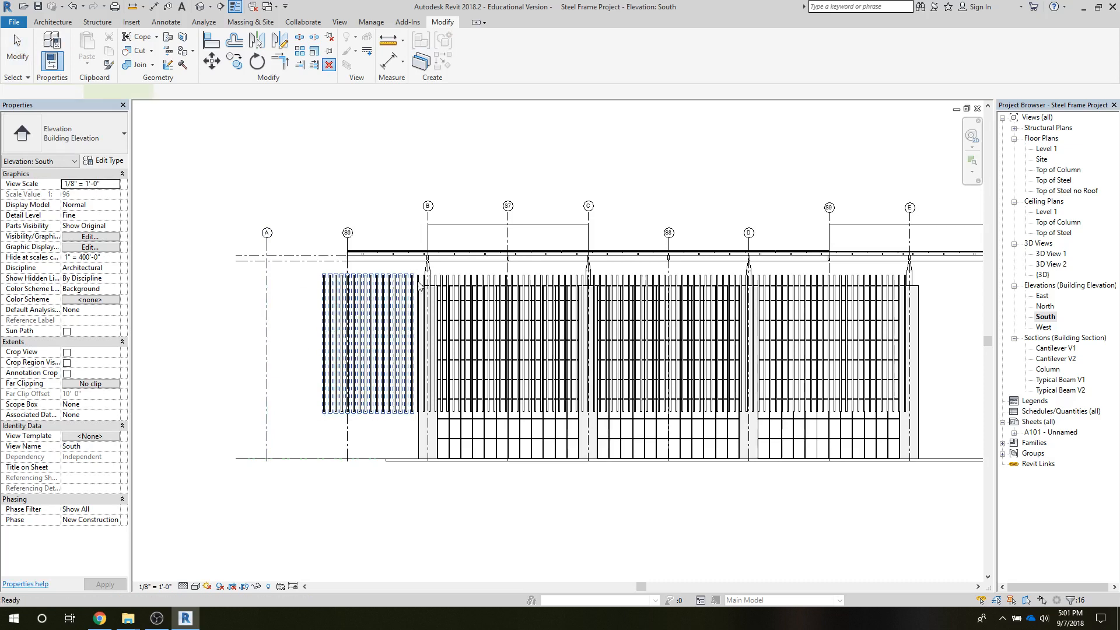
key(Escape)
click(419, 284)
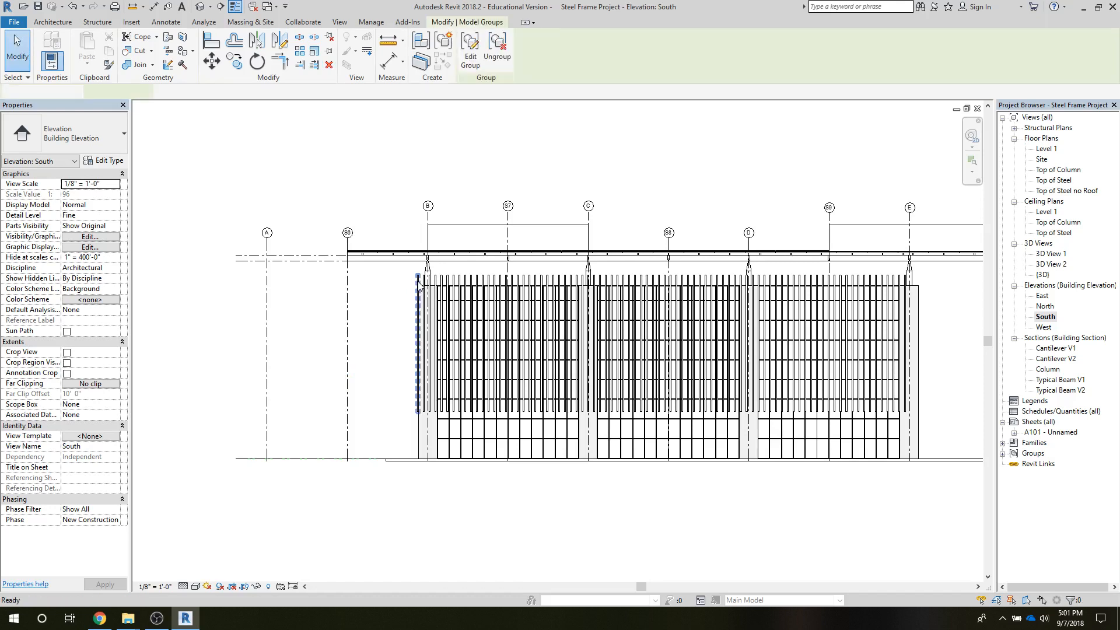
key(Escape)
click(424, 286)
key(Escape)
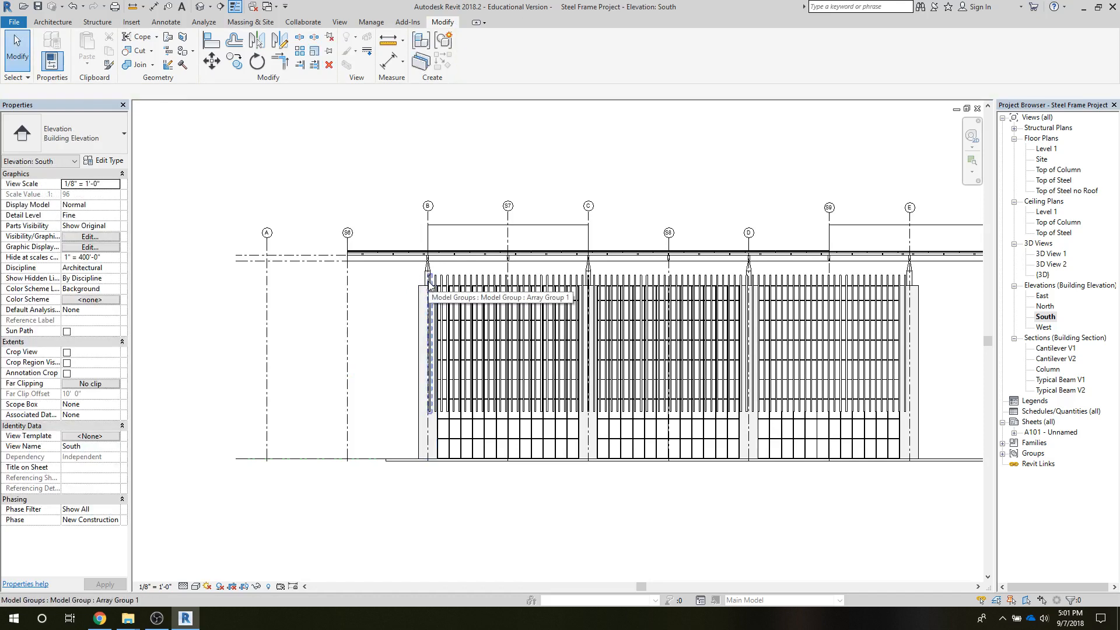
In 3D View 2, hide the edges, smooth lines with anti-aliasing, and enable cast shadows in the graphic display options
double_click(1044, 265)
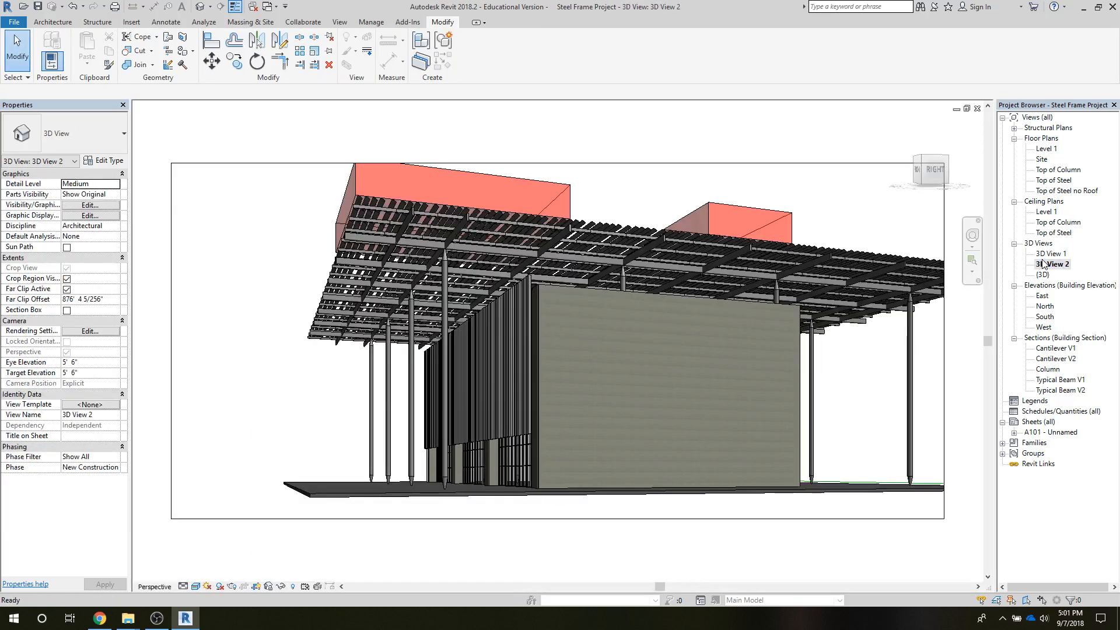
click(194, 586)
click(245, 499)
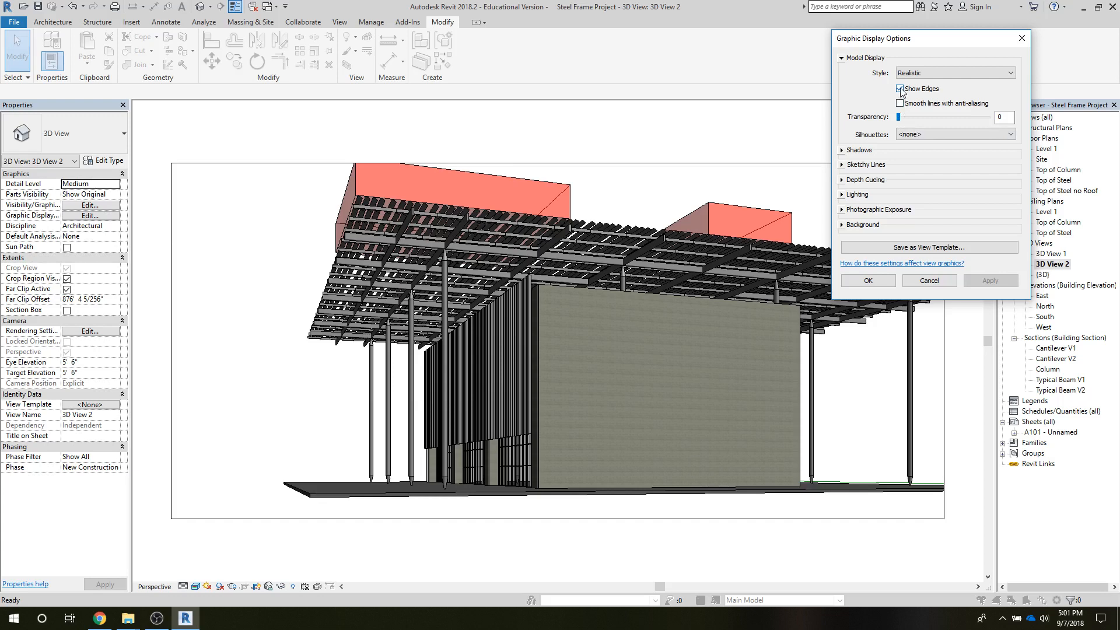
click(900, 89)
click(900, 104)
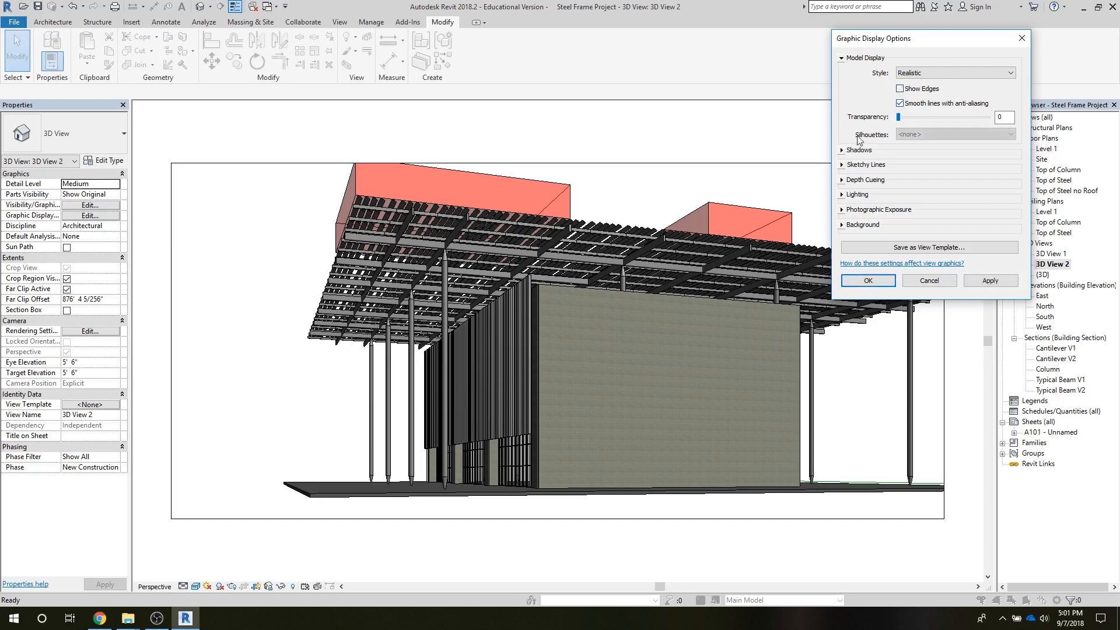
click(842, 150)
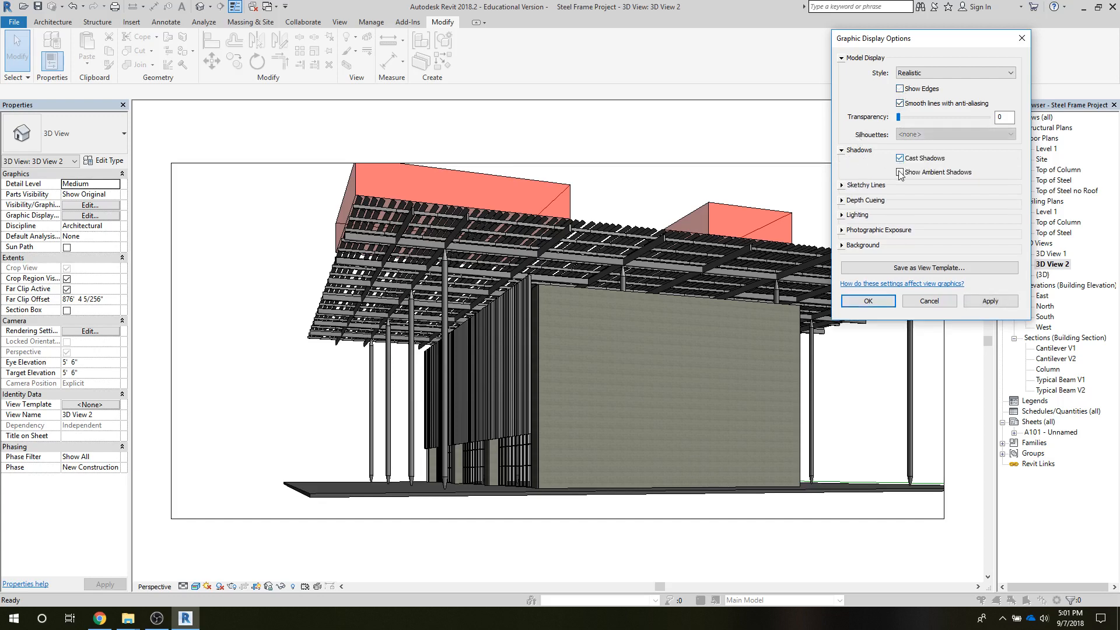
Enable ambient shadows, set the ambient light to 55 and shadows to 23, and apply the display settings
click(841, 215)
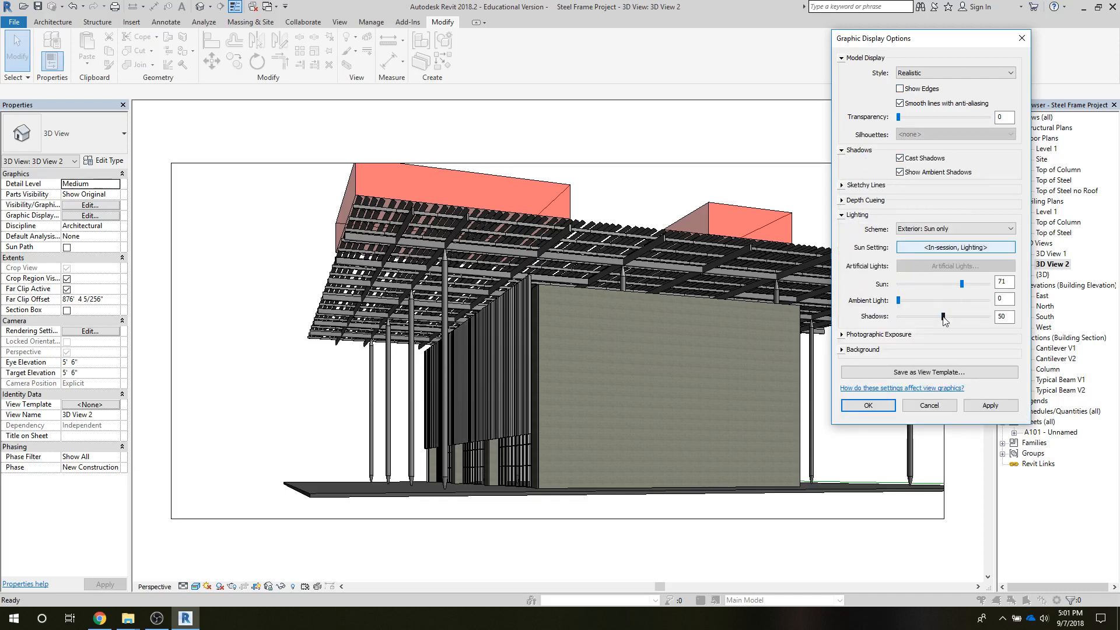
mouse_move(941, 320)
mouse_down()
mouse_move(918, 319)
mouse_move(948, 301)
mouse_up()
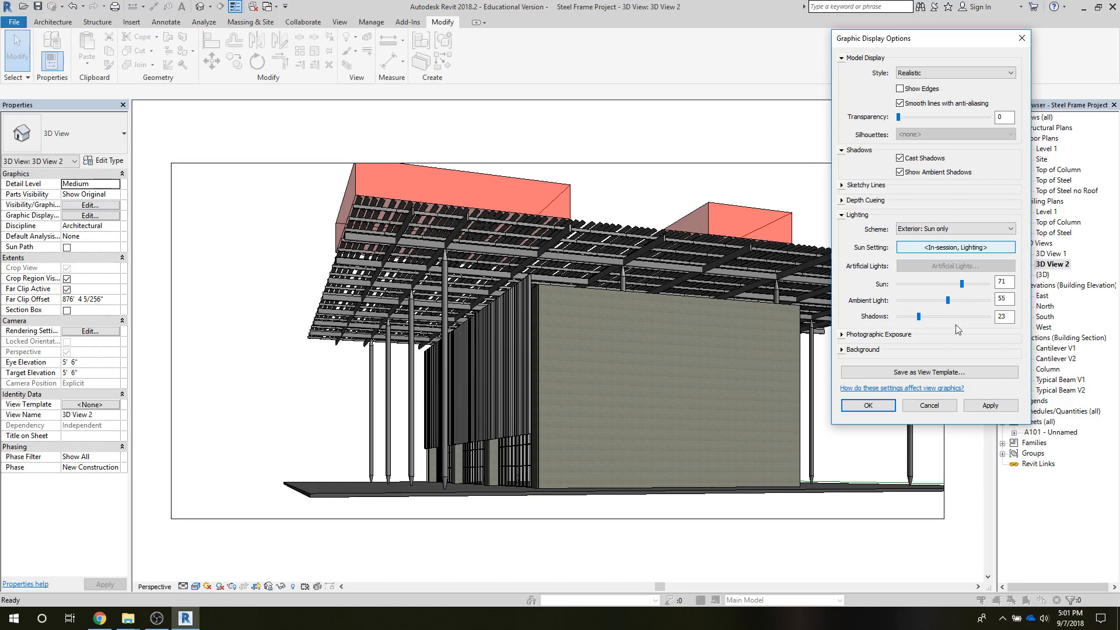
click(974, 406)
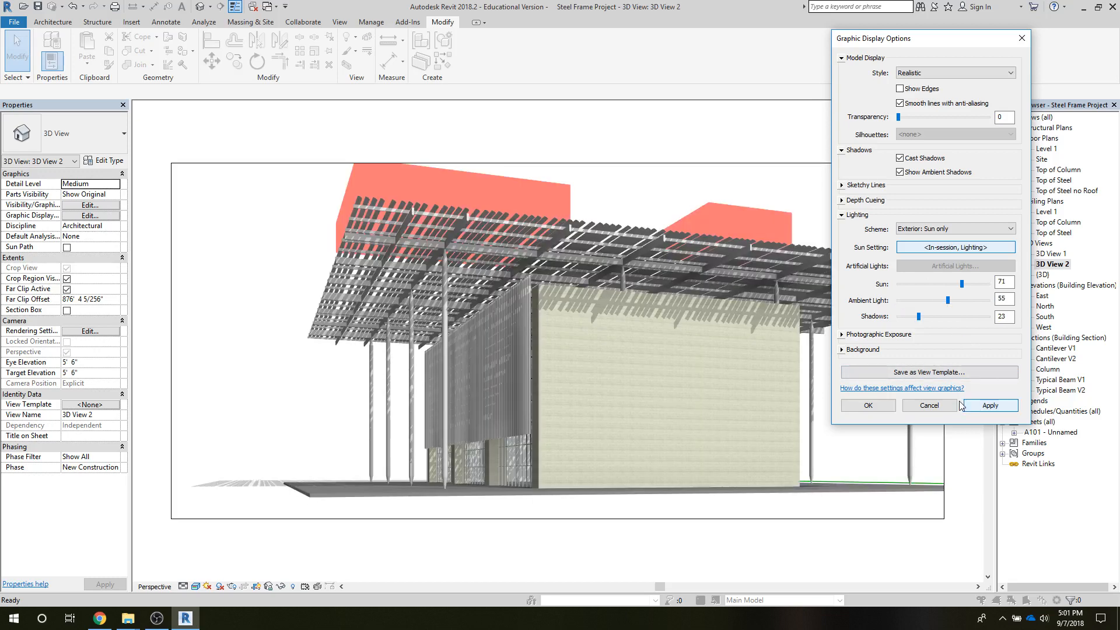
Set the view's background to Sky and apply it
click(841, 349)
click(903, 368)
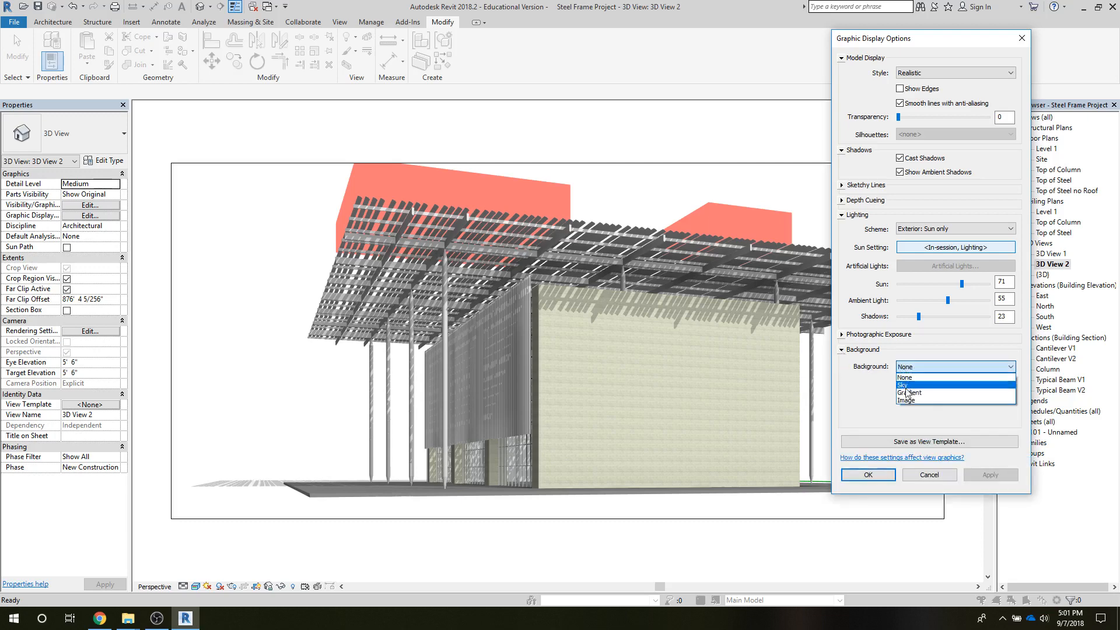
click(905, 385)
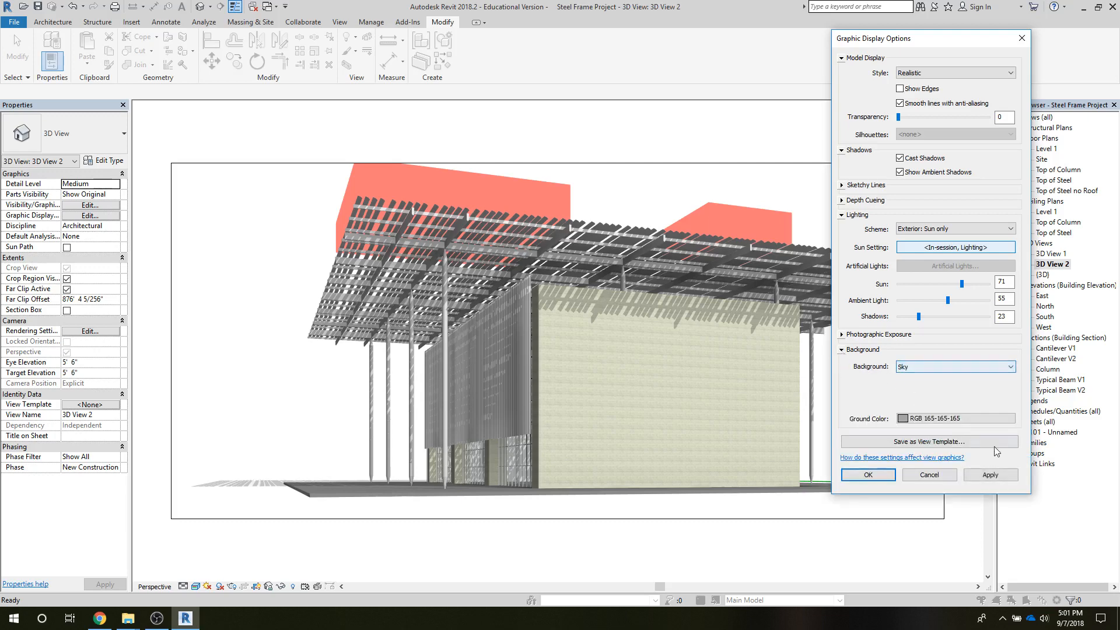
click(999, 475)
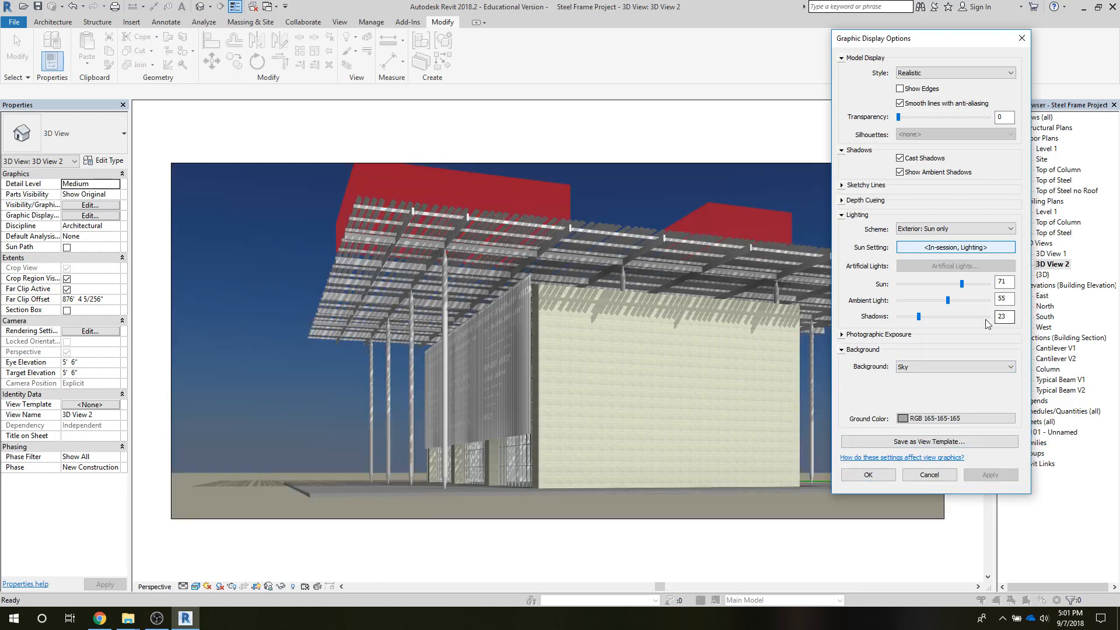
Raise the sun intensity to 90 and the ambient light to 72, and accept the graphic display options
drag(949, 304, 980, 283)
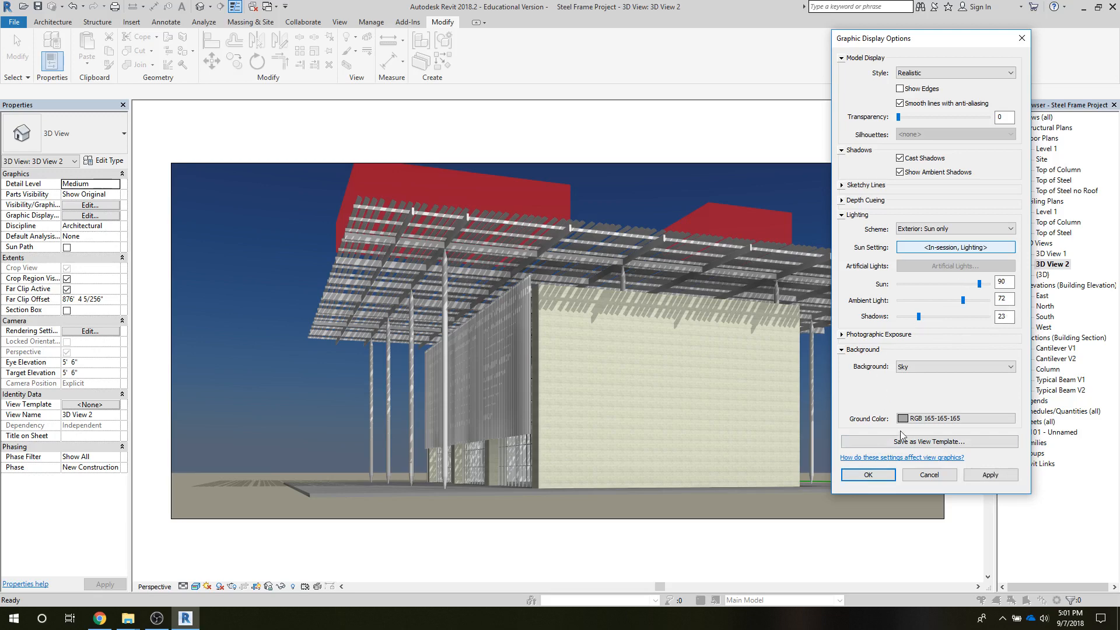
click(992, 476)
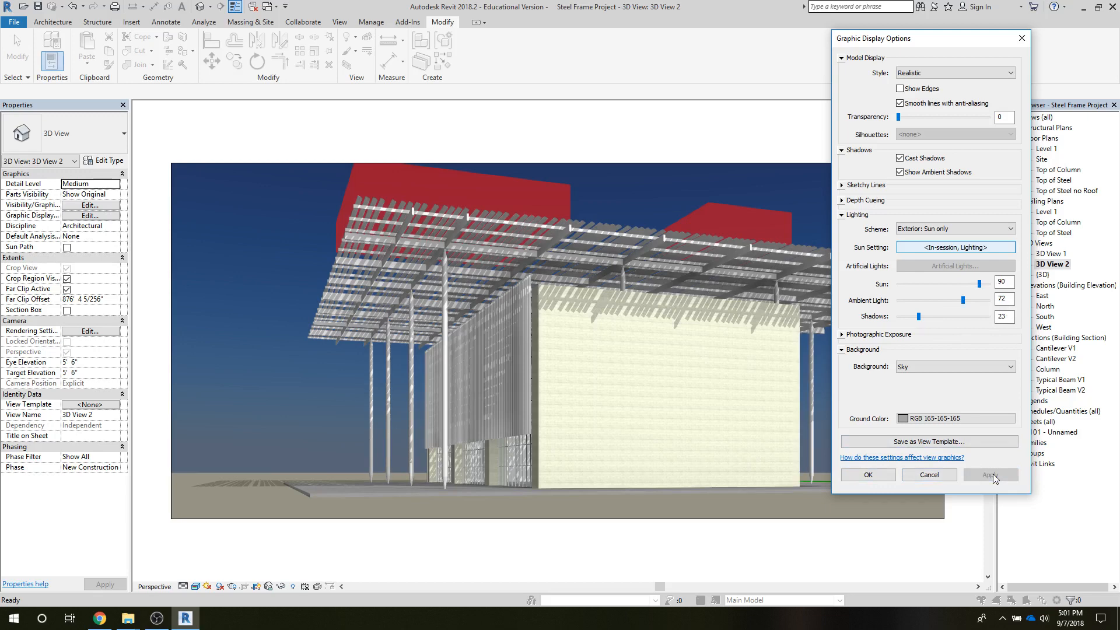
click(873, 475)
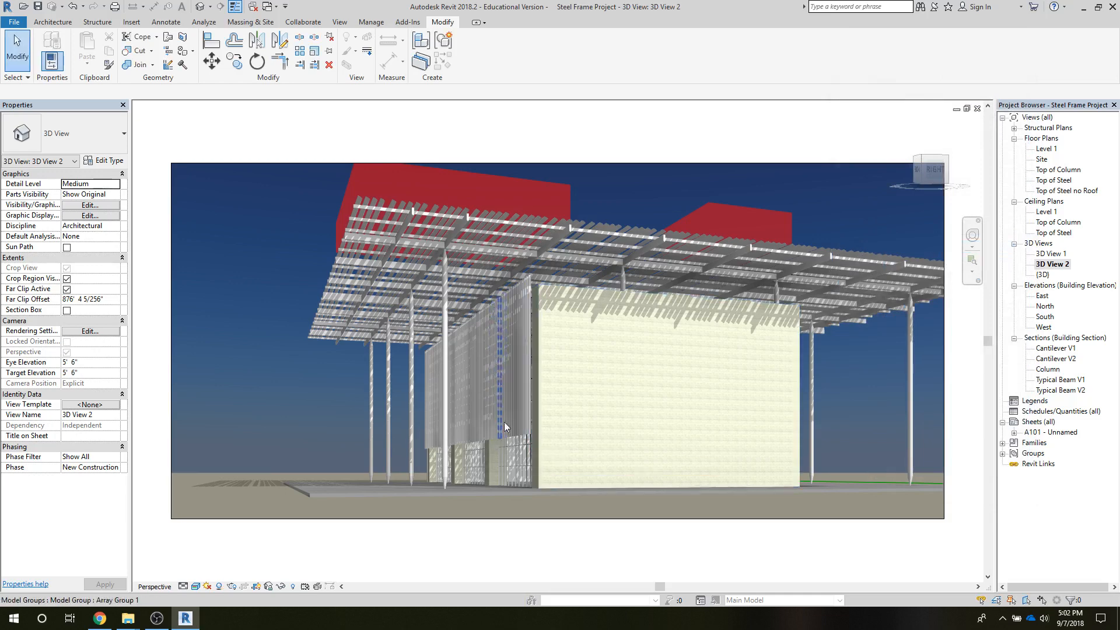
Turn the camera view further toward the fin facade and hide the red rooftop mass's whole category in this view
shift+middle_drag(516, 401, 559, 399)
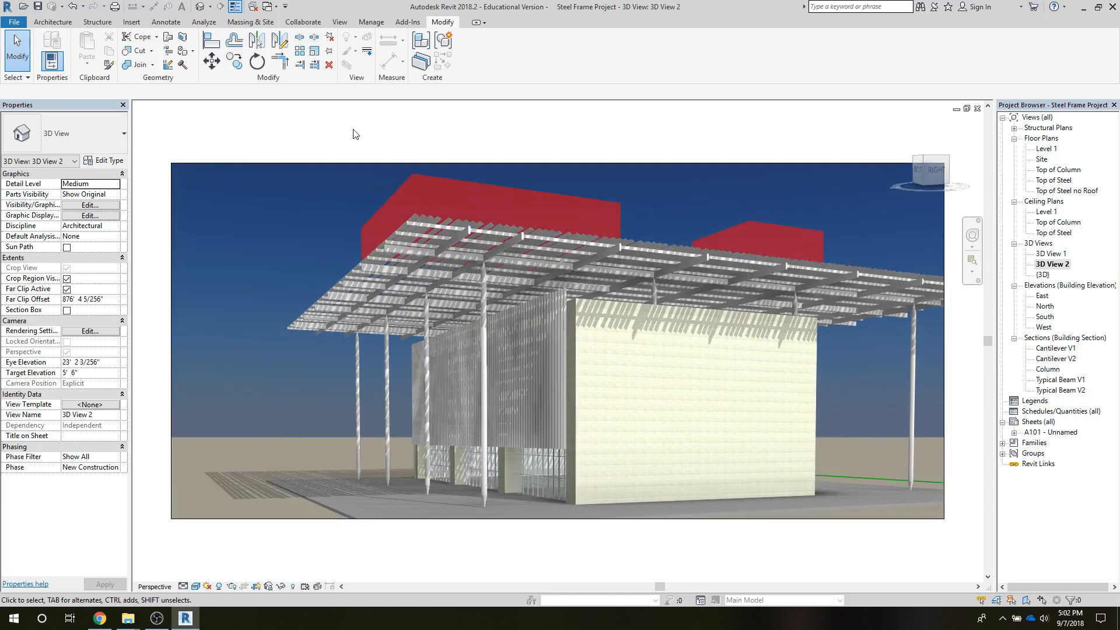
click(429, 201)
right_click(430, 201)
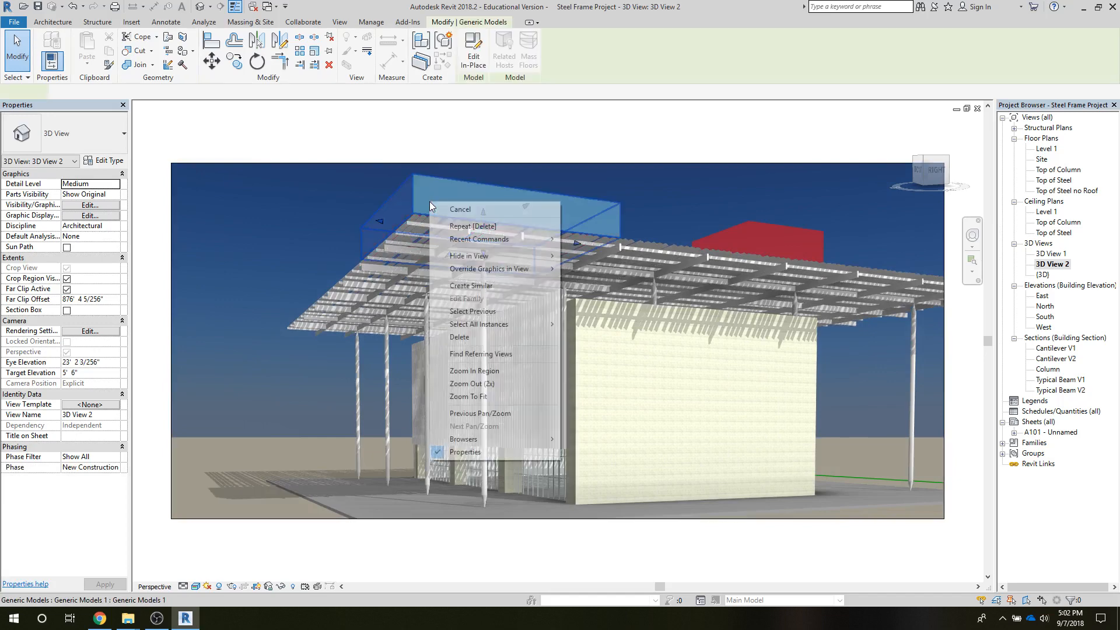
mouse_move(483, 259)
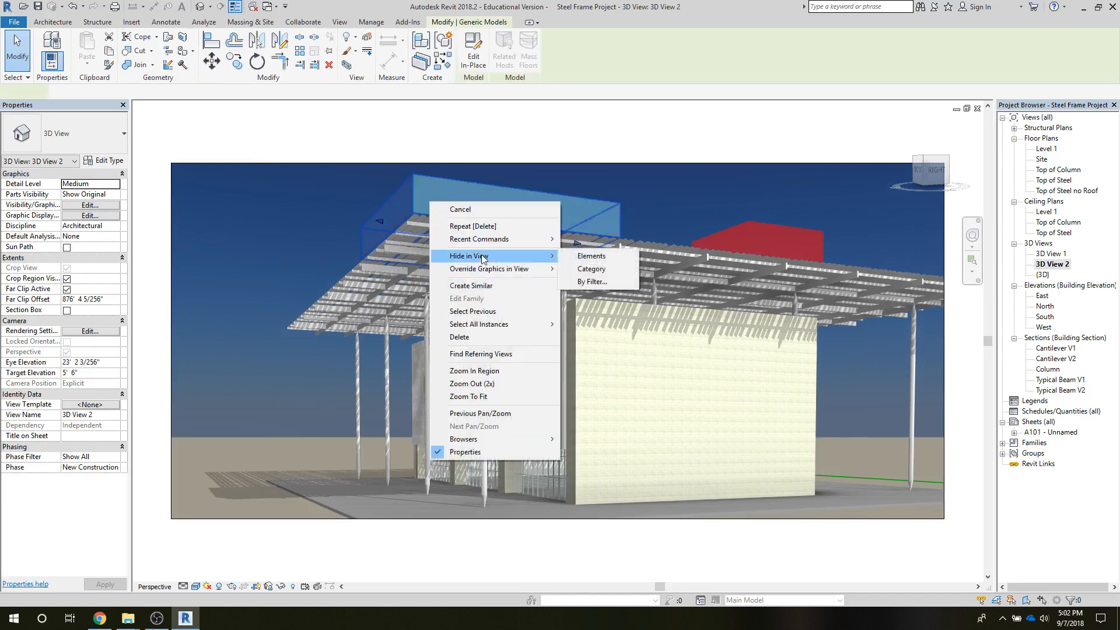
click(592, 269)
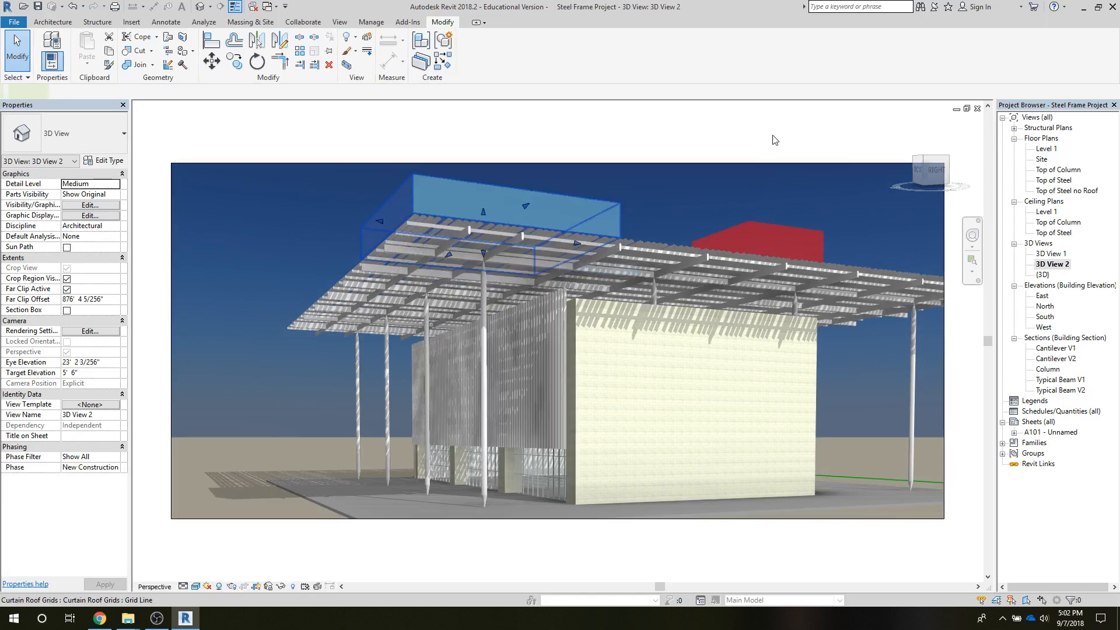
Narrow the camera view's crop region from both sides to frame the canopy corner and part of the block wall
click(945, 340)
drag(945, 340, 801, 339)
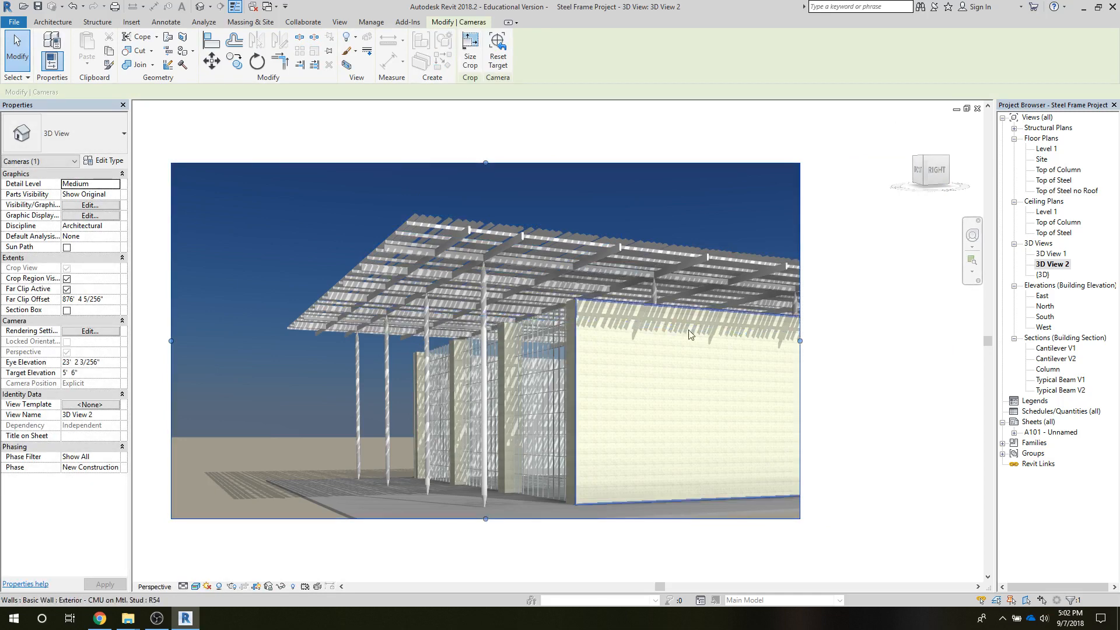
drag(800, 342, 719, 352)
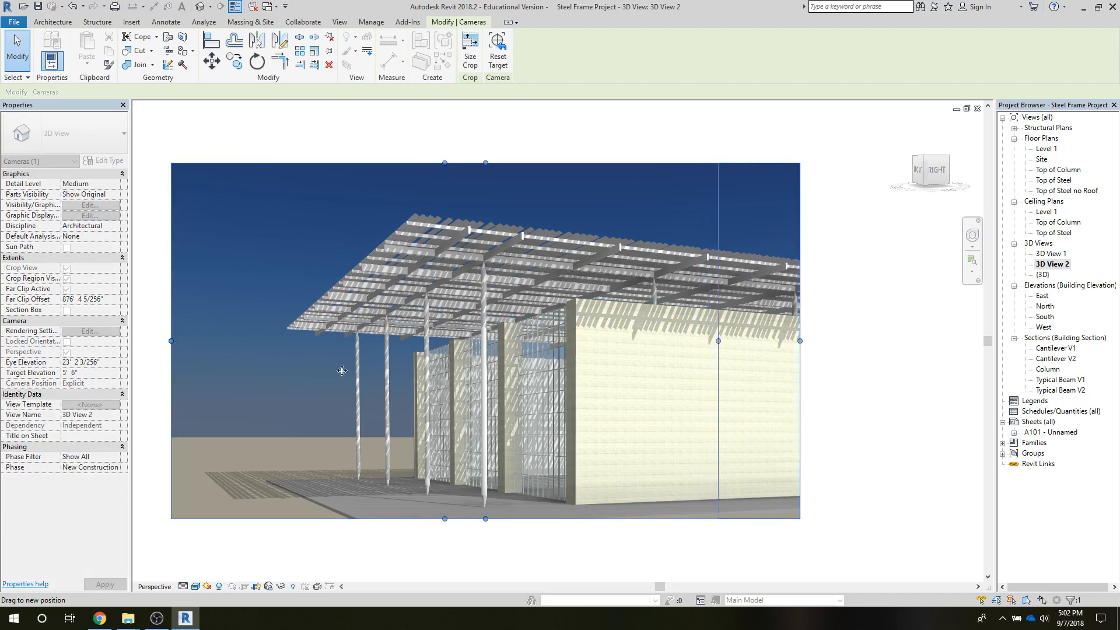
drag(342, 370, 185, 358)
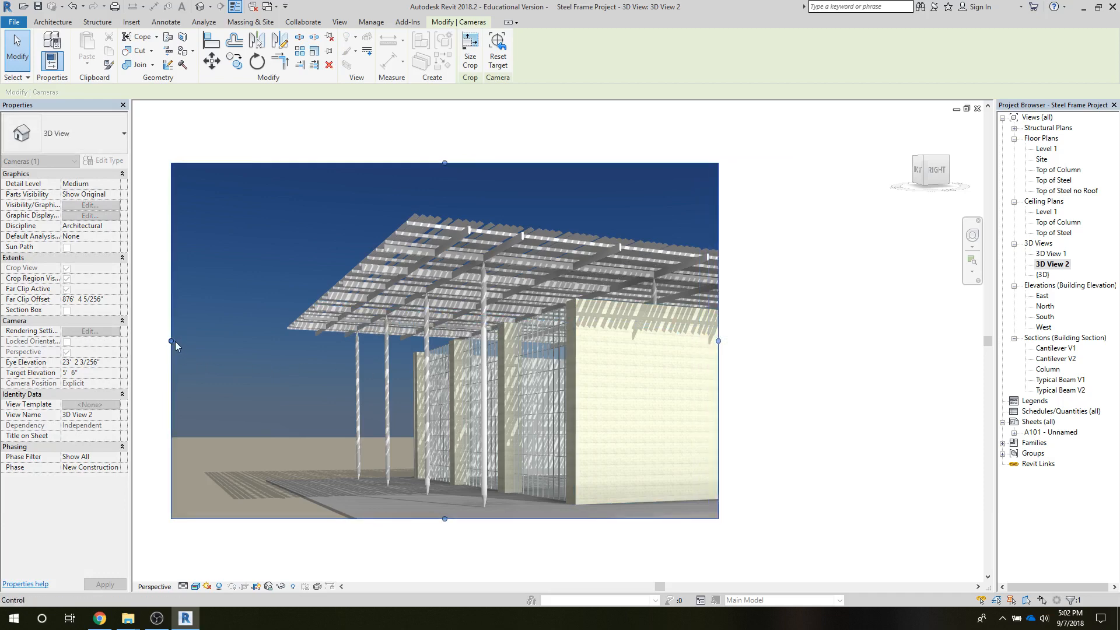
drag(171, 341, 246, 351)
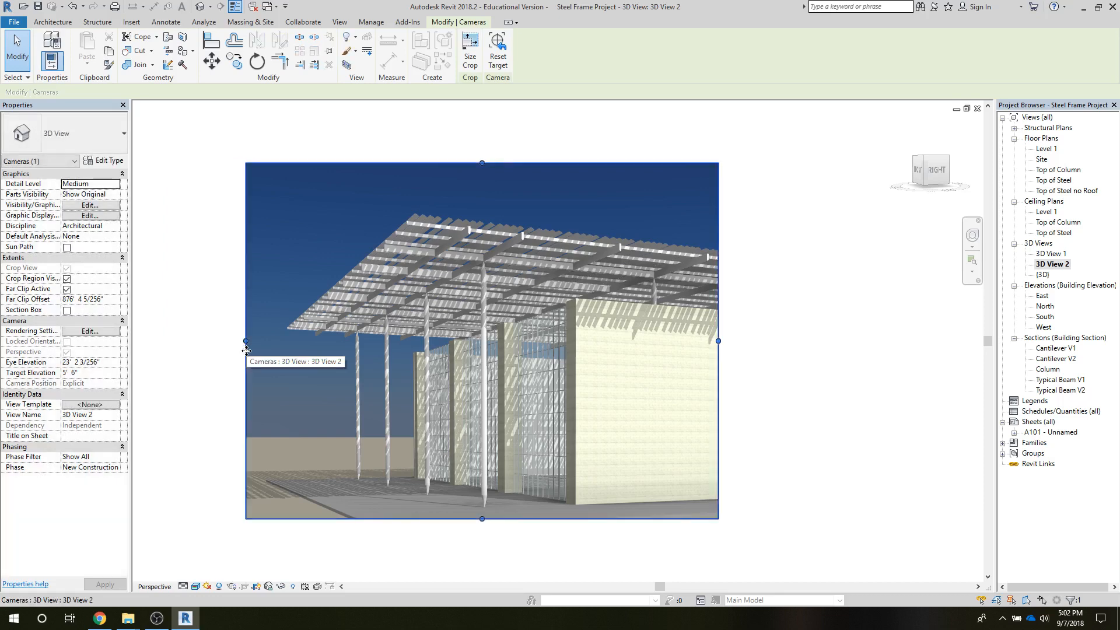
Open sheet A101 and place the 3D View 2 perspective in the empty area above the section views
click(183, 271)
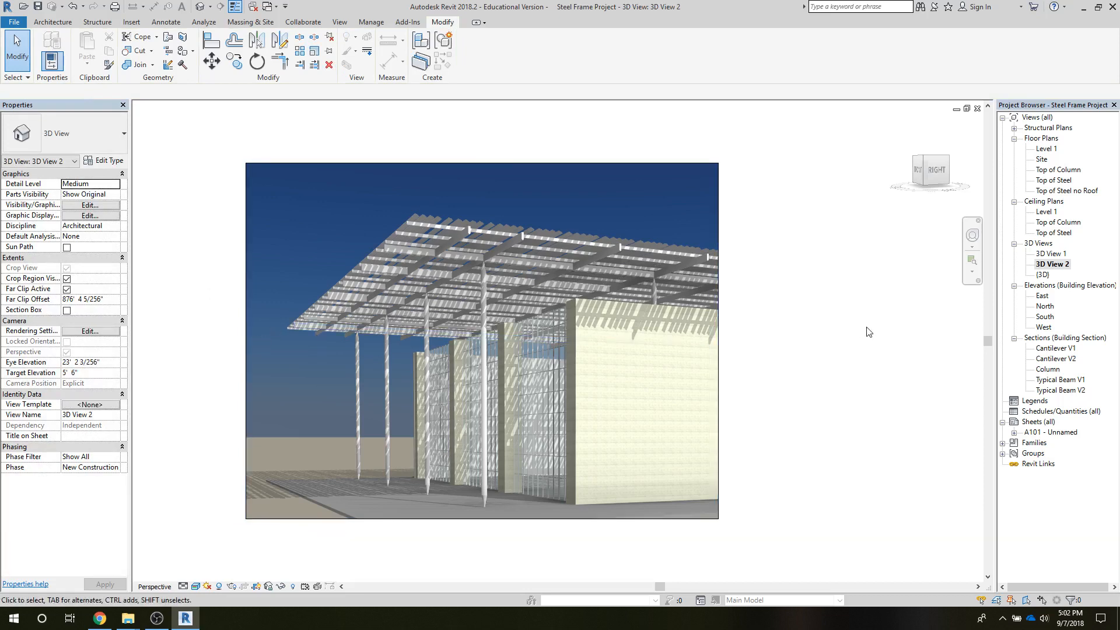
double_click(1050, 432)
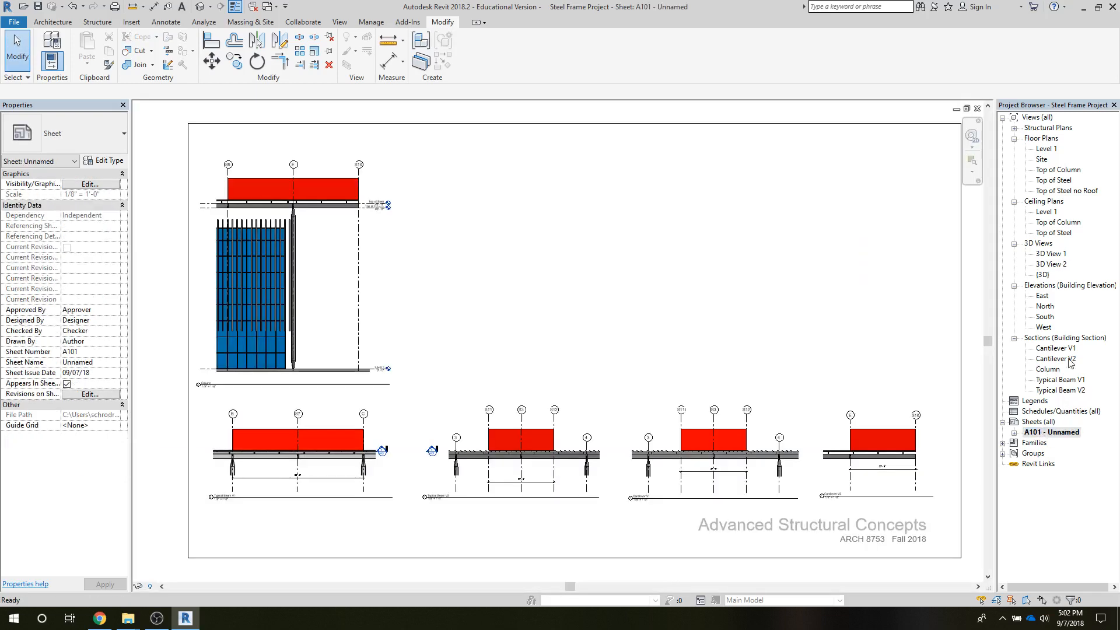
click(1042, 274)
click(1050, 264)
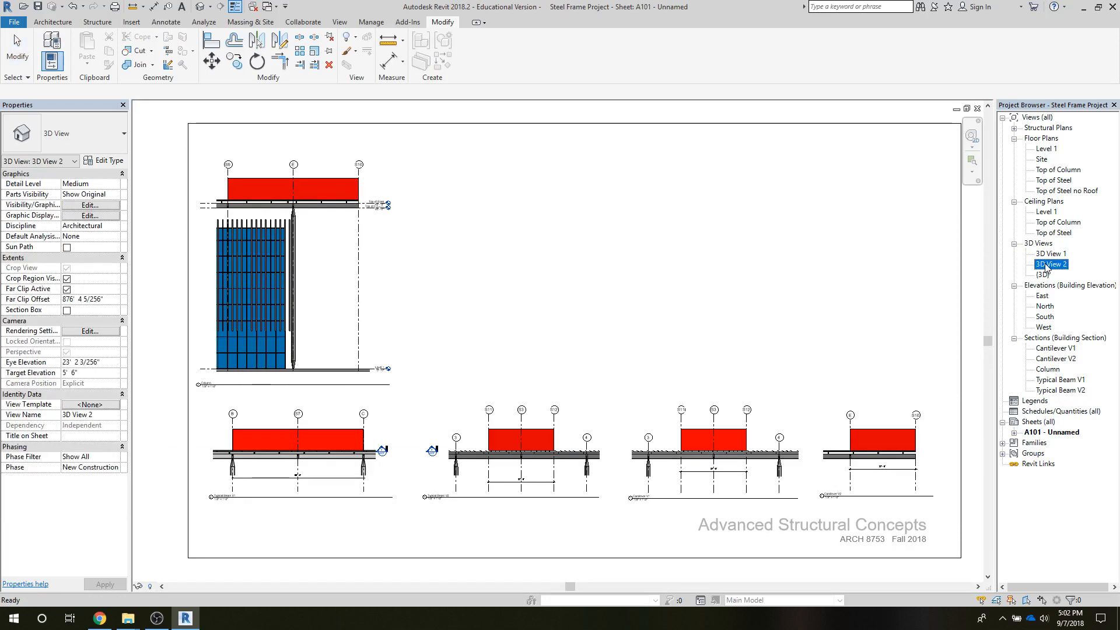
click(782, 272)
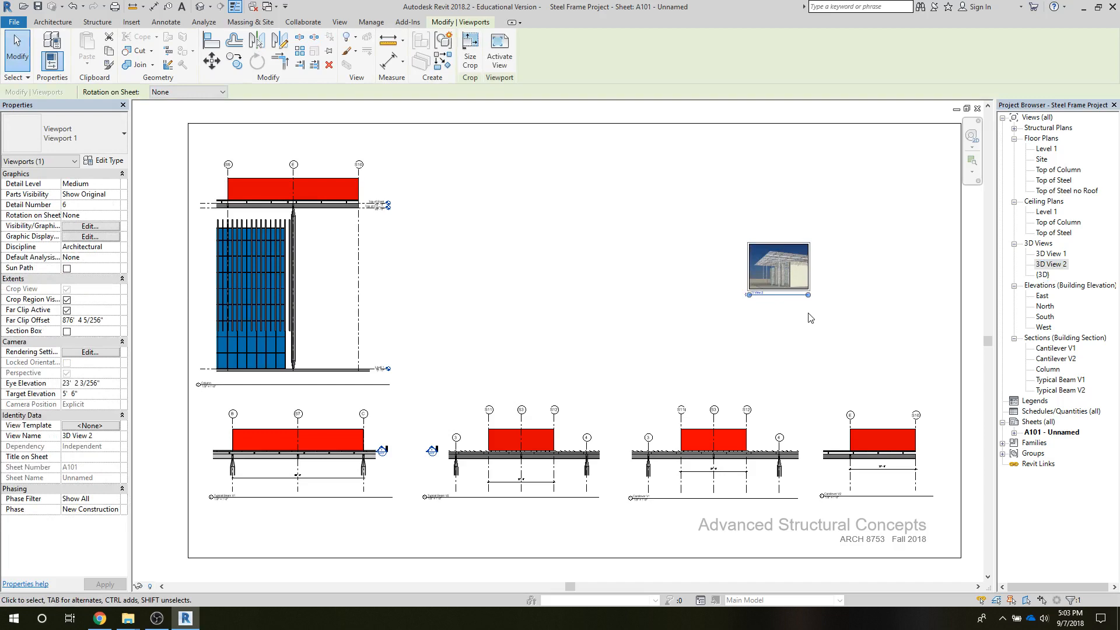
Scale the perspective's crop region with locked proportions to a height of 16" and move the viewport inside the sheet border
click(470, 58)
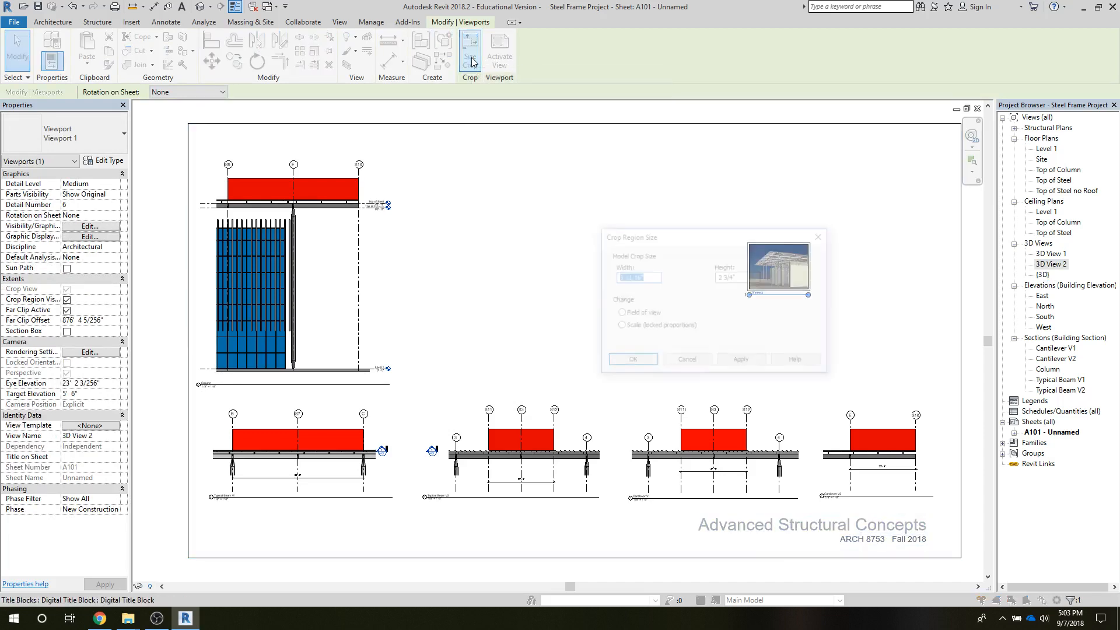
click(620, 326)
drag(758, 277, 718, 276)
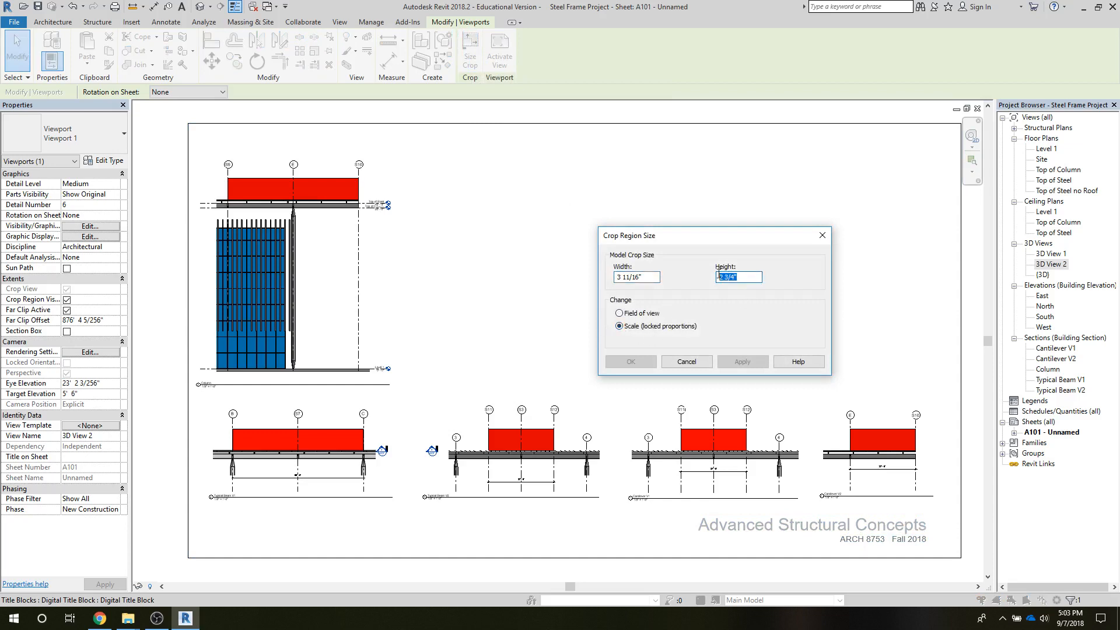
text(16)
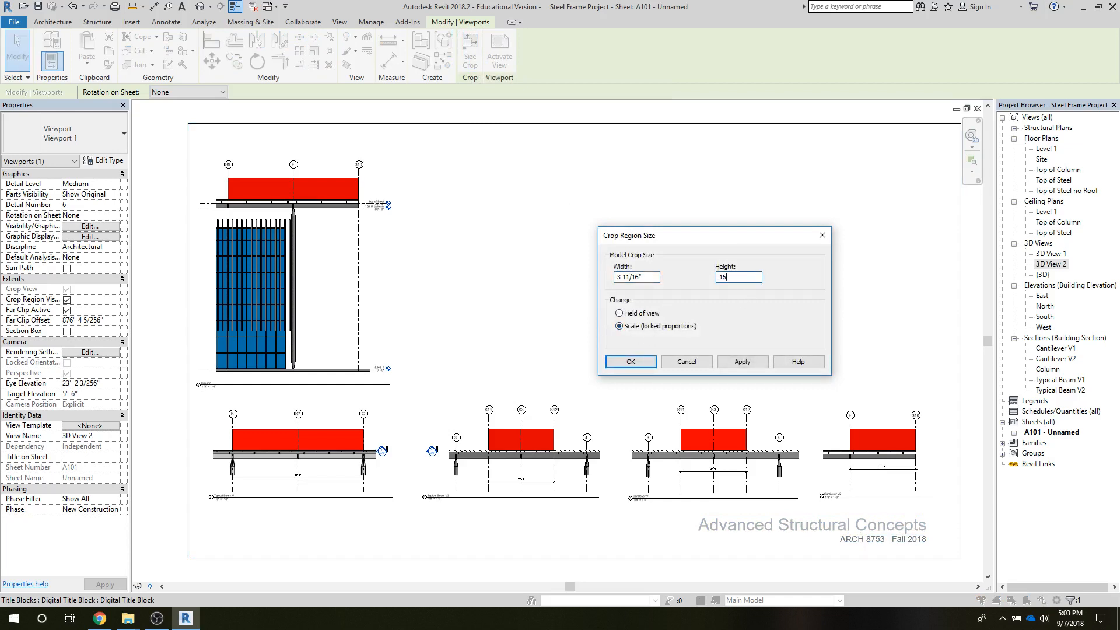
click(737, 362)
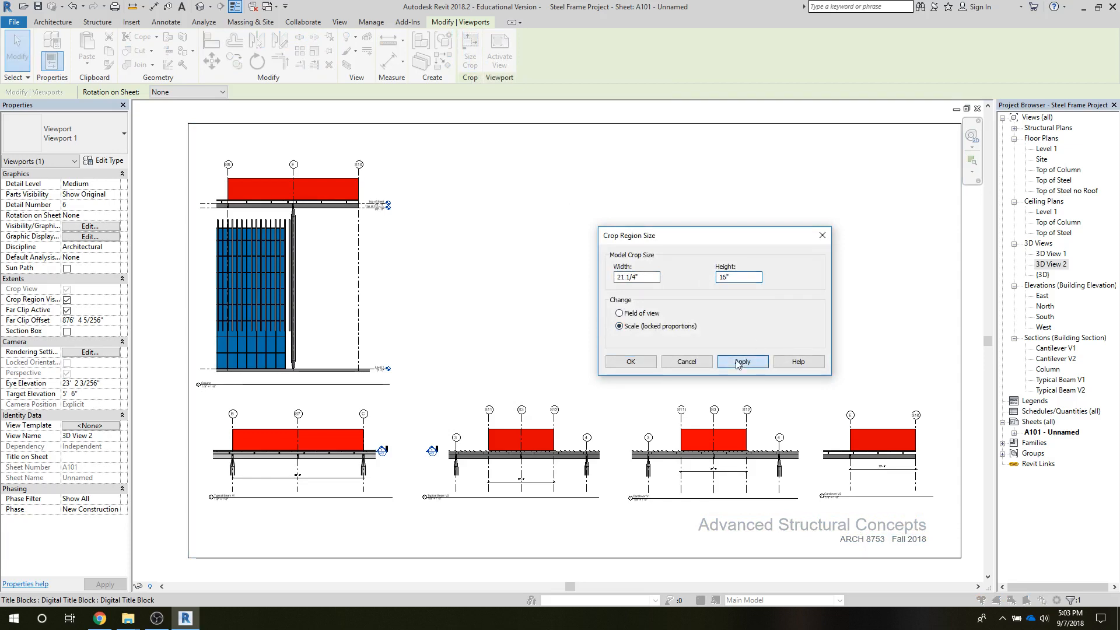
drag(747, 240, 256, 112)
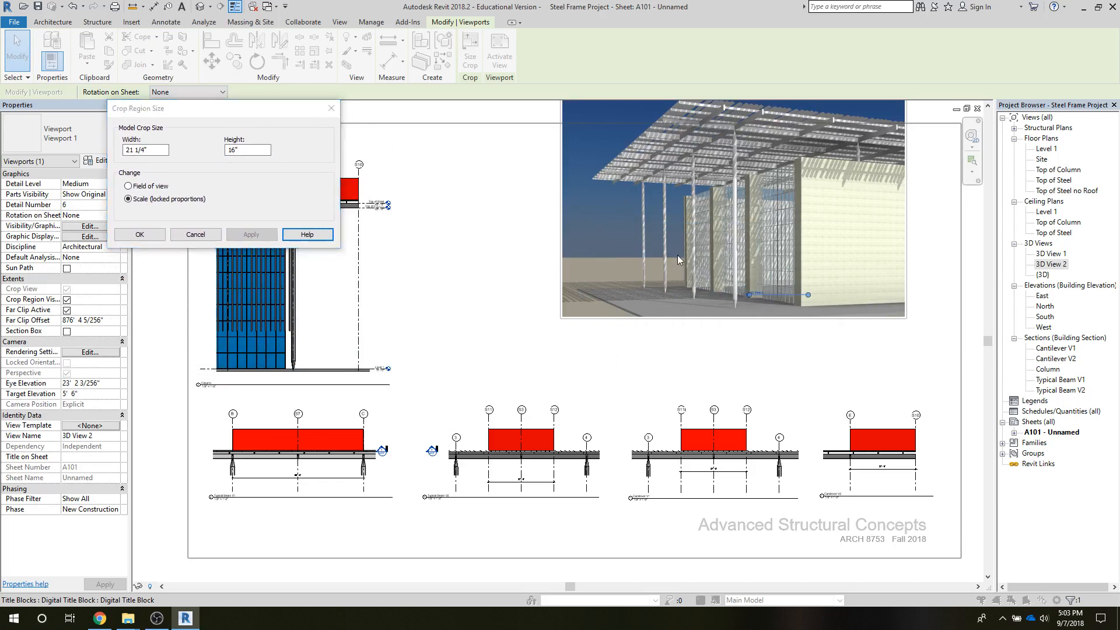
click(139, 235)
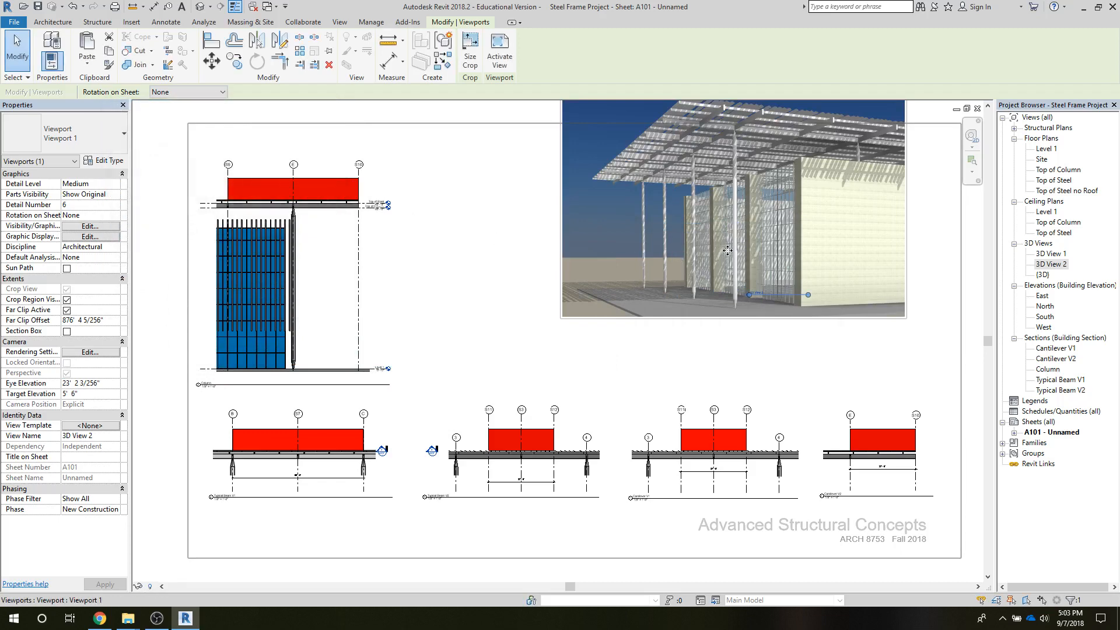
drag(727, 258, 743, 320)
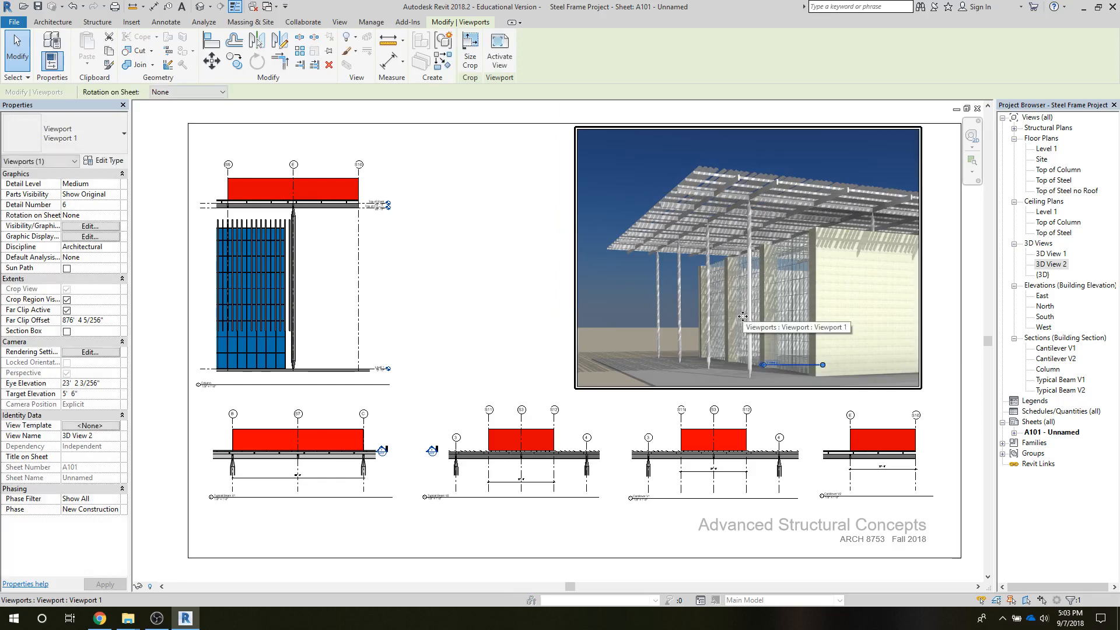
click(552, 243)
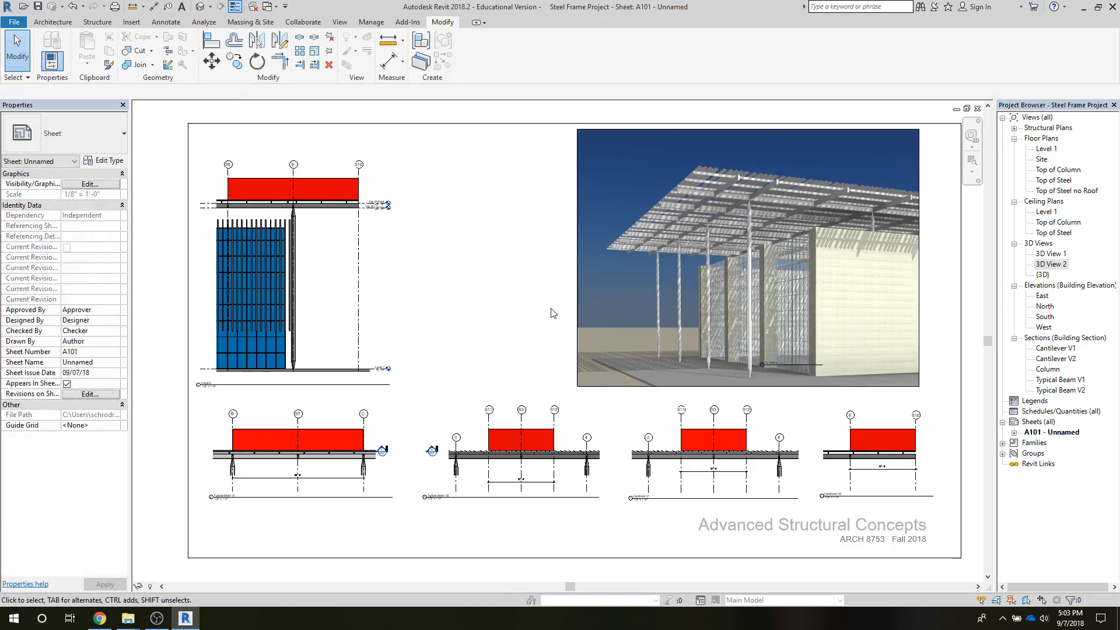
Activate the perspective view on the sheet, lower its crop region's upper edge slightly, and deactivate the view
double_click(737, 218)
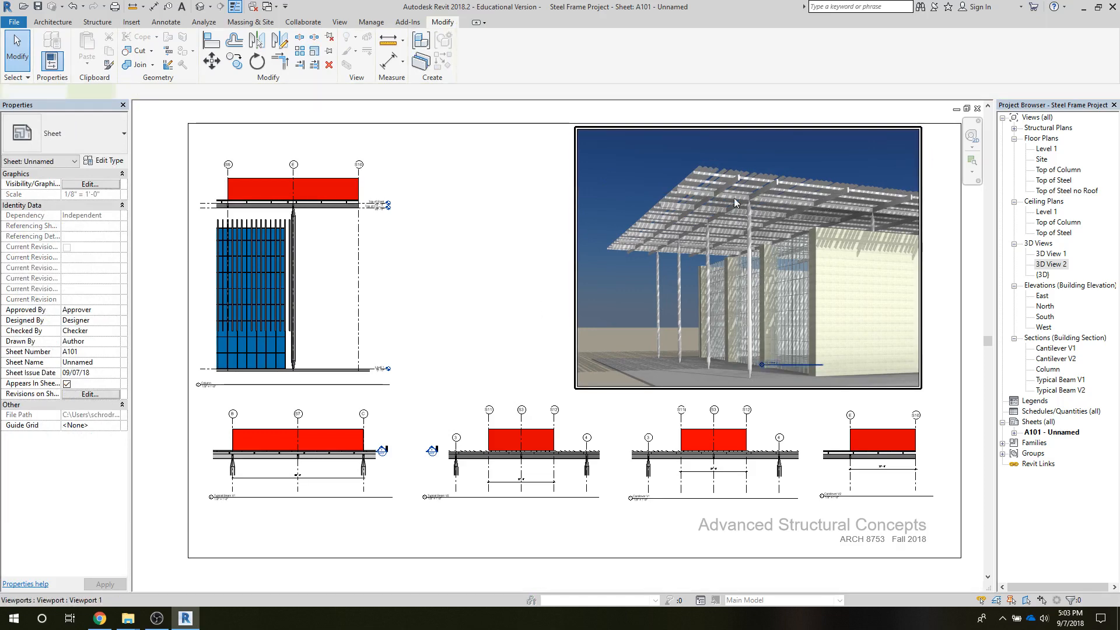
click(743, 131)
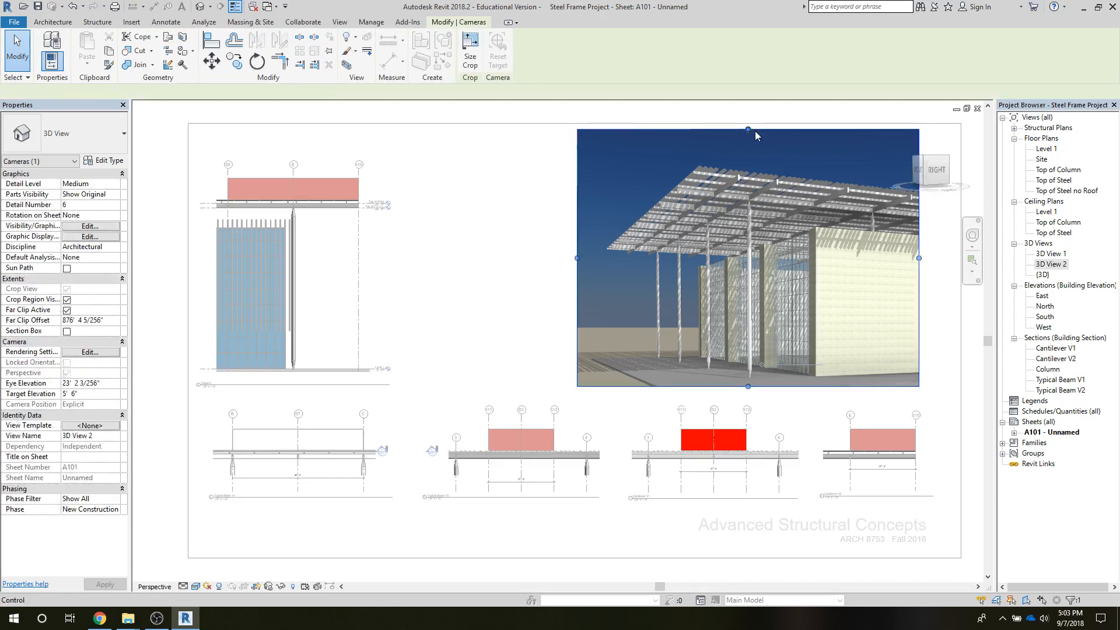
drag(748, 130, 751, 146)
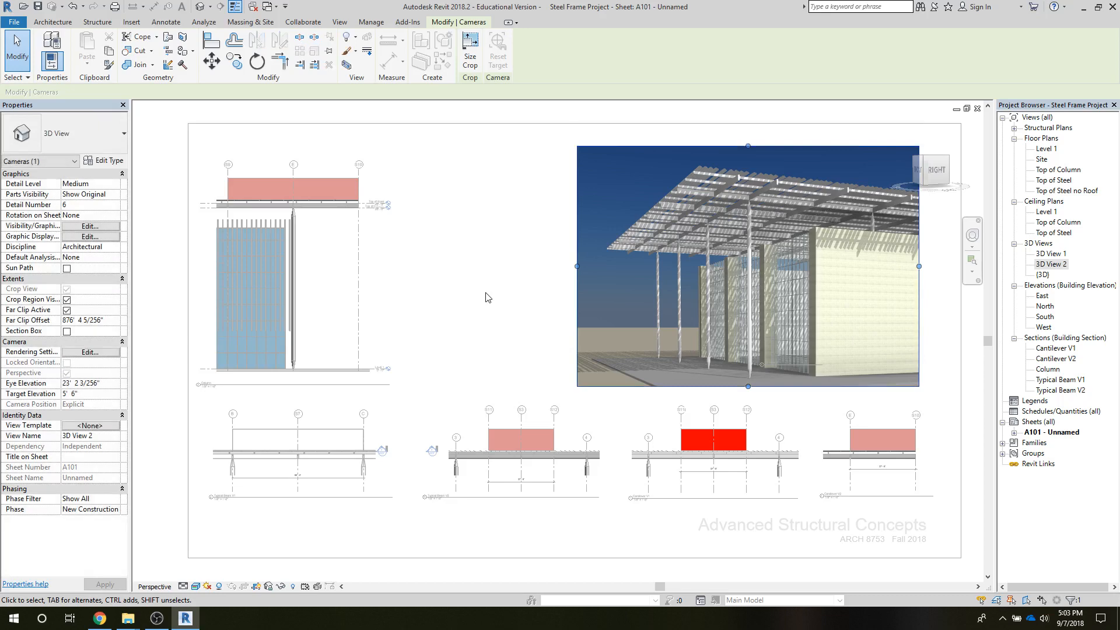
right_click(595, 315)
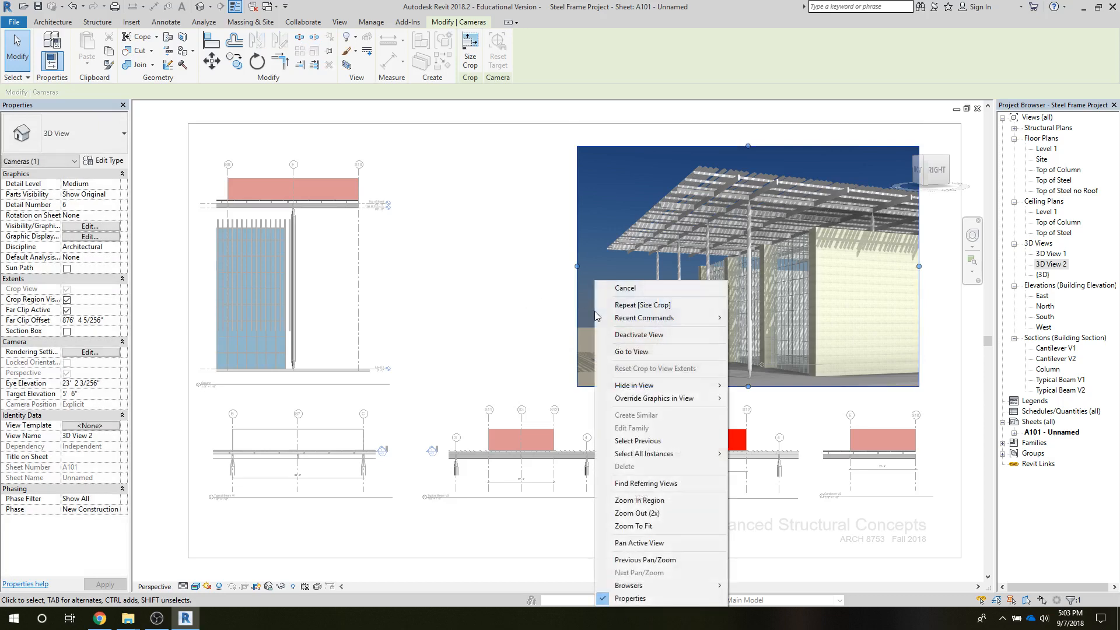
click(636, 336)
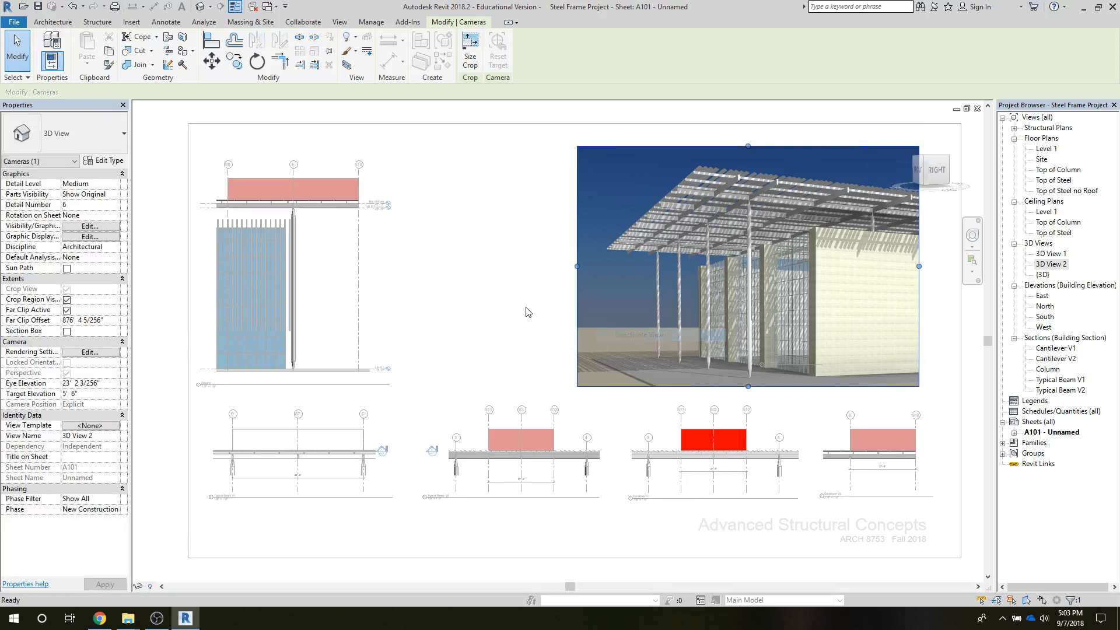
Remove the perspective viewport from the sheet and rename 3D View 2 as Model View
click(719, 277)
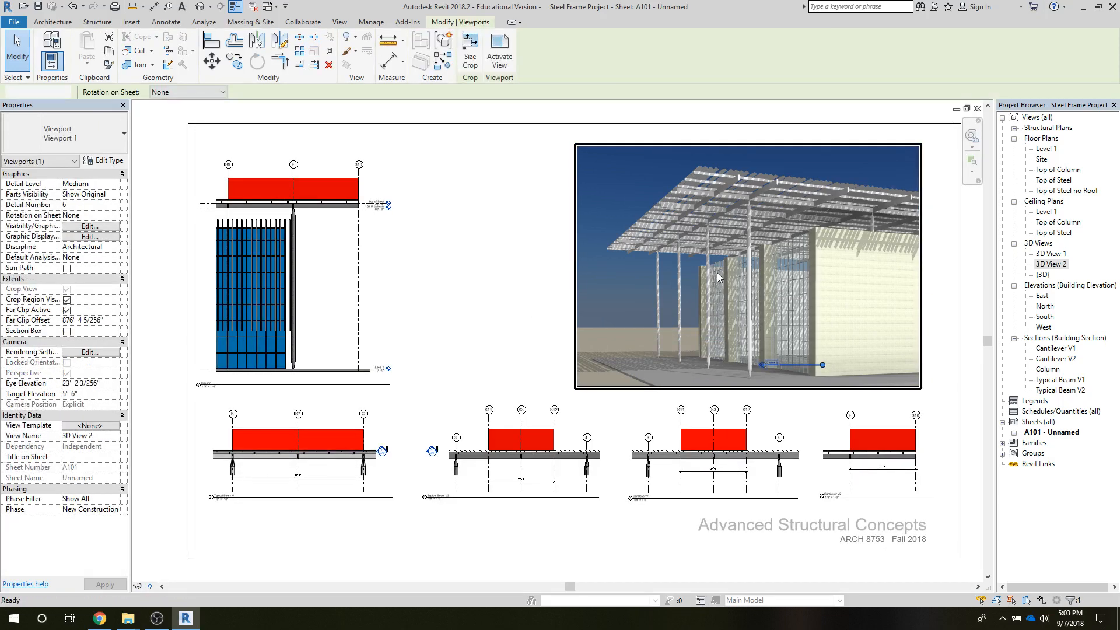
key(Delete)
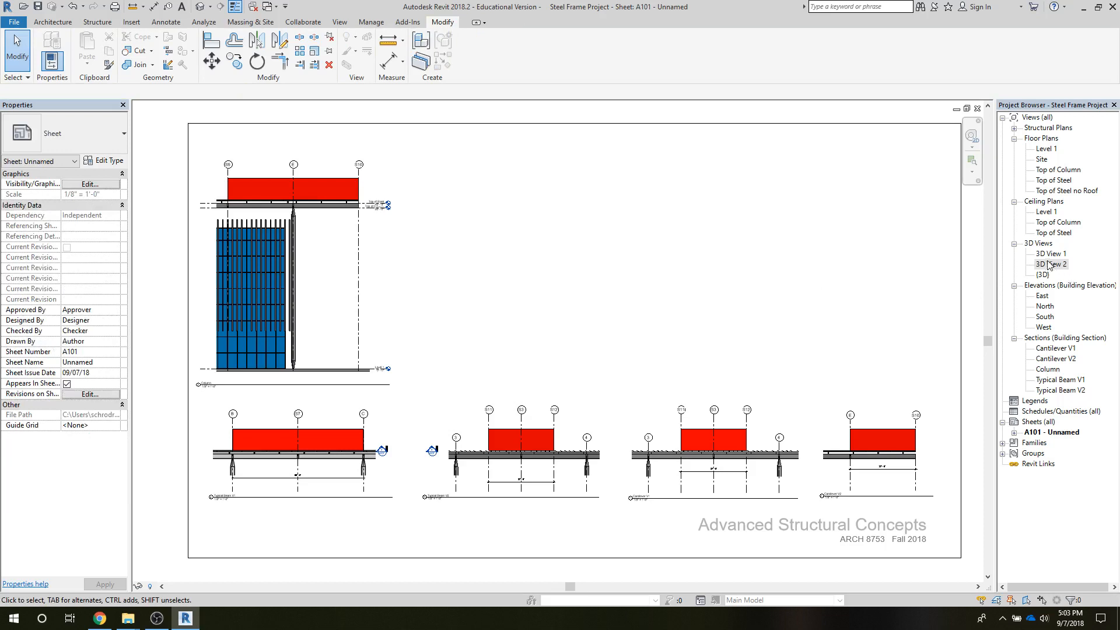
click(1050, 264)
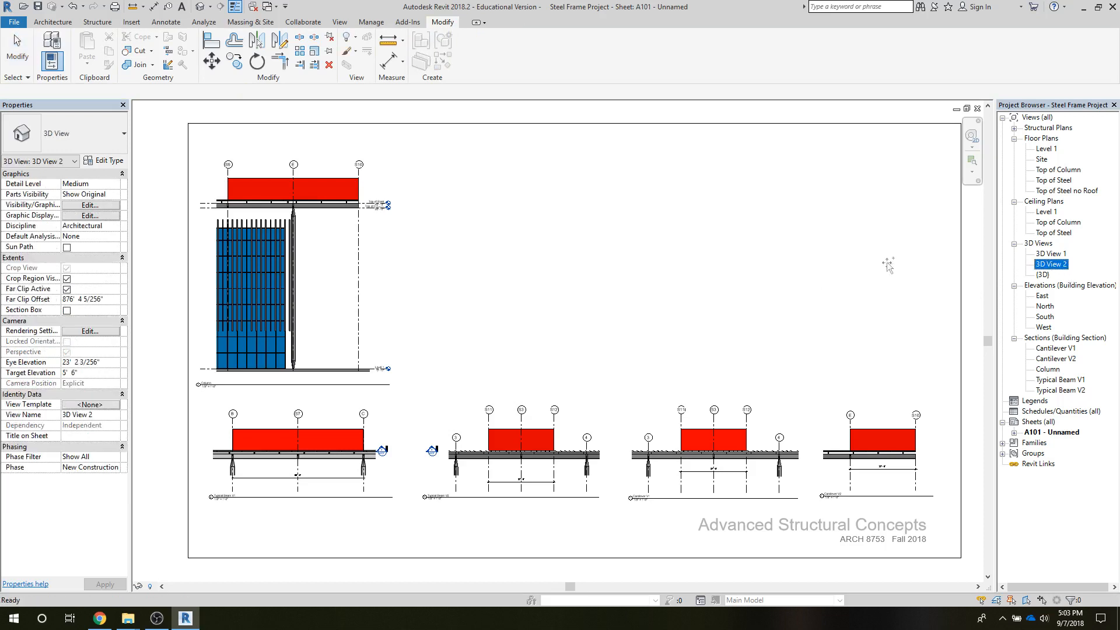
right_click(1064, 268)
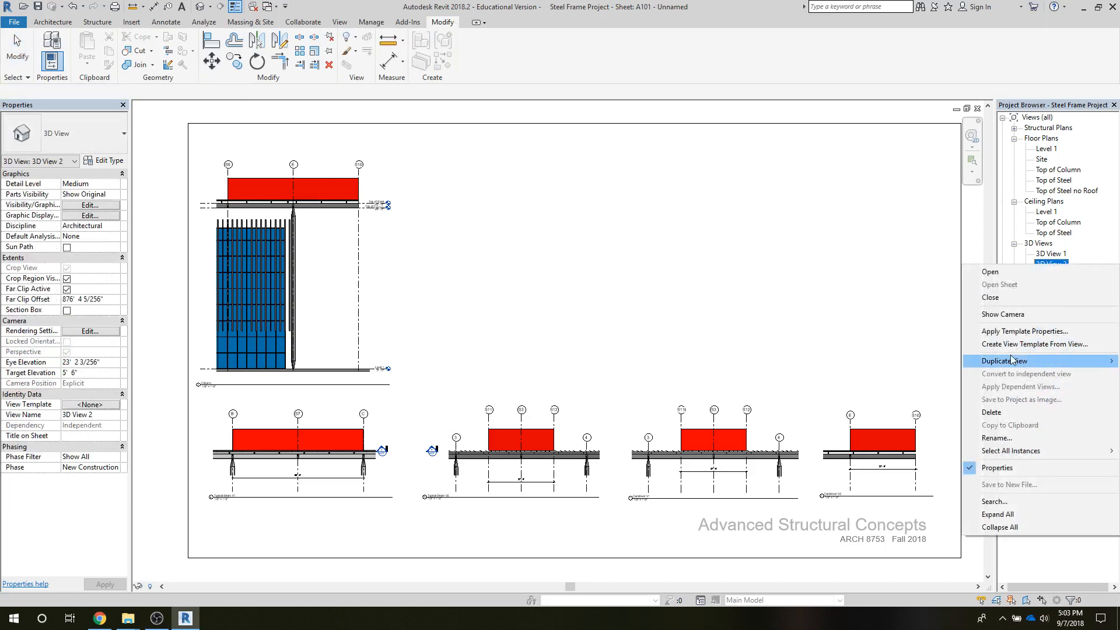
click(1001, 438)
text(Model View)
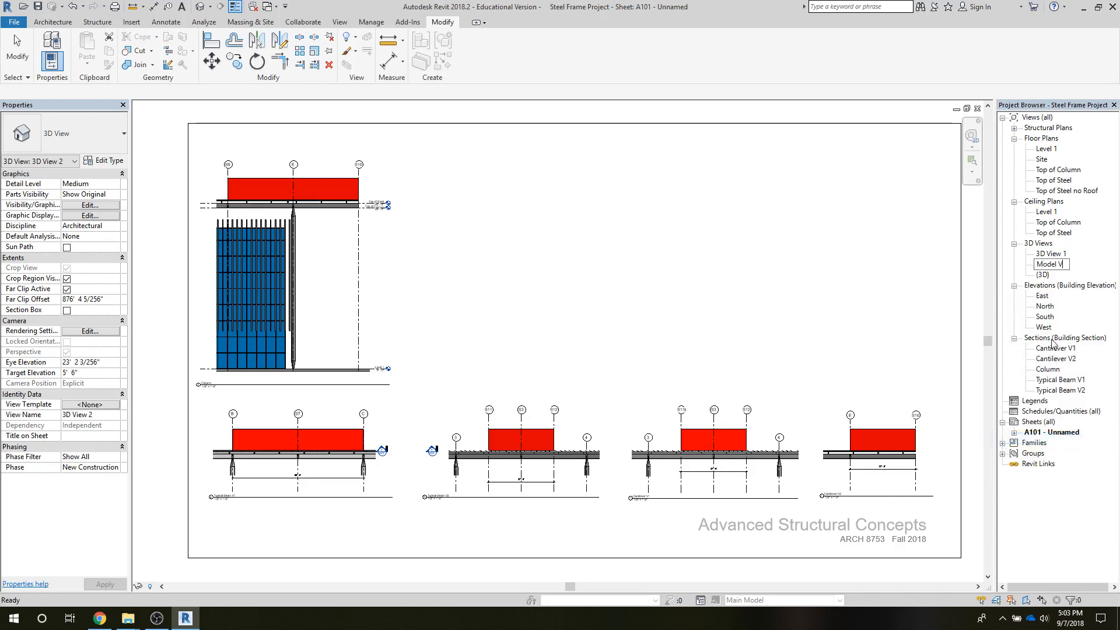
click(859, 307)
Place Model View on the sheet above the sections, with its title in line with the column drawing's title
drag(1044, 266, 764, 305)
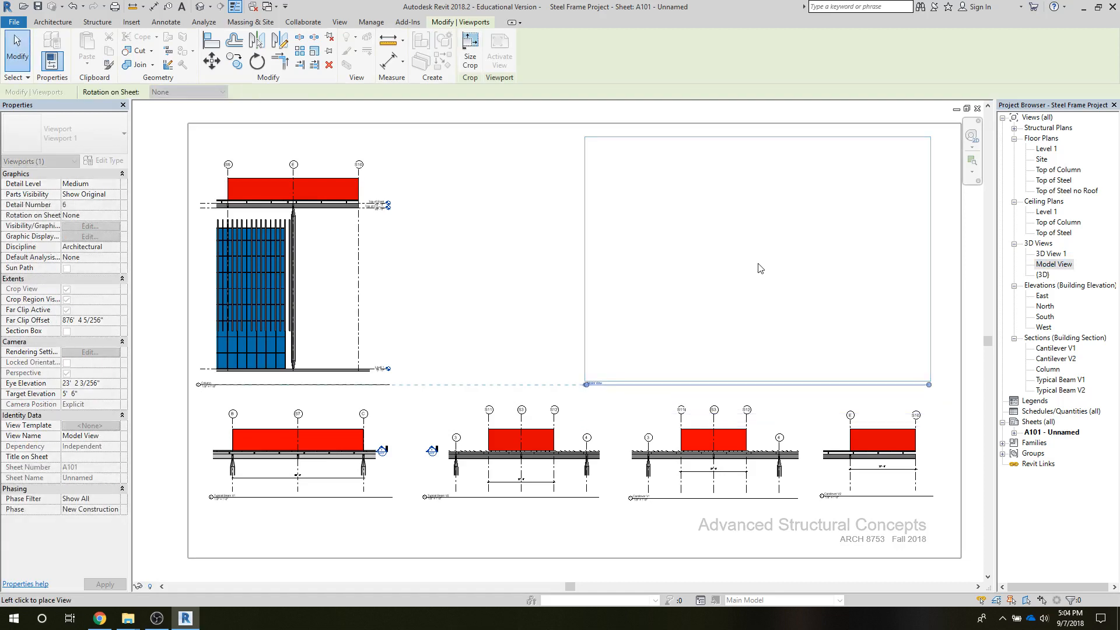
click(760, 268)
click(428, 294)
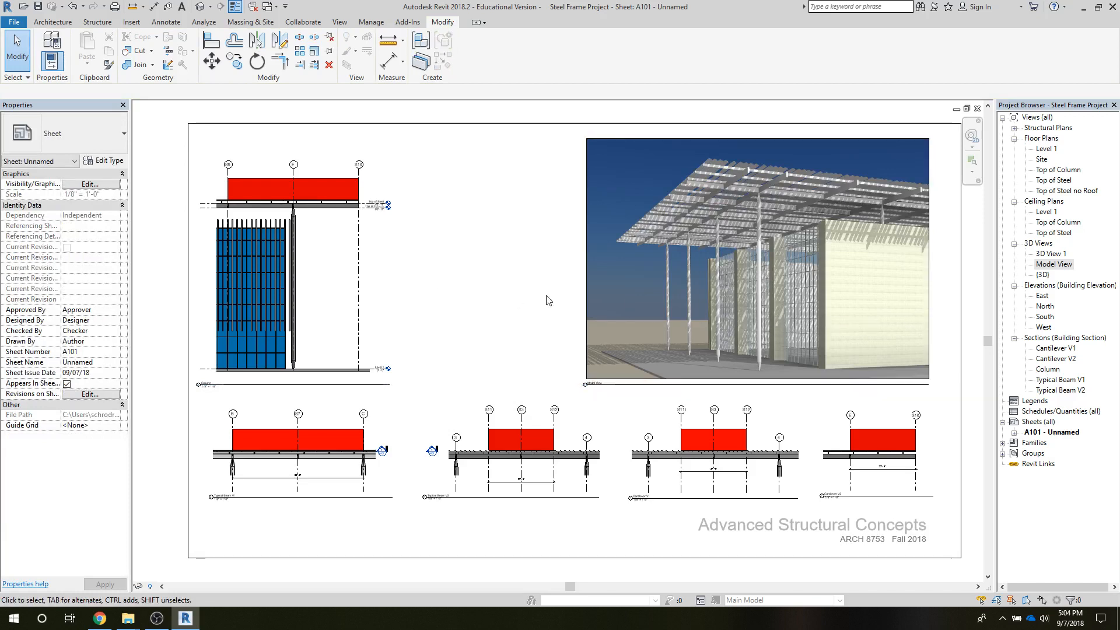
Activate Model View on the sheet, narrow its crop region from both sides, and deactivate the view
double_click(603, 294)
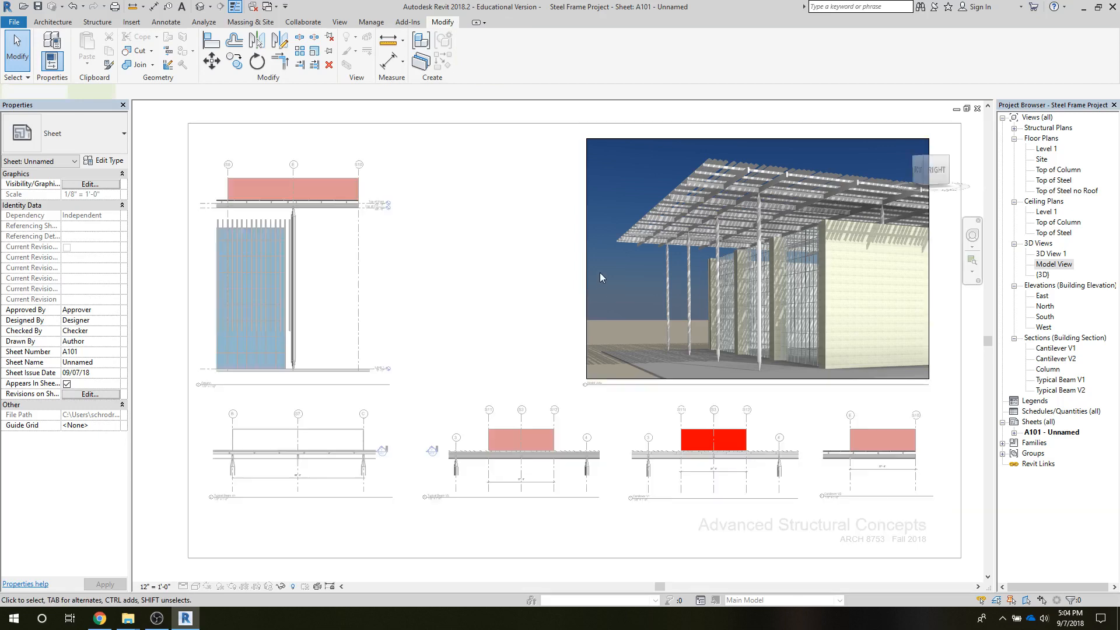
click(588, 270)
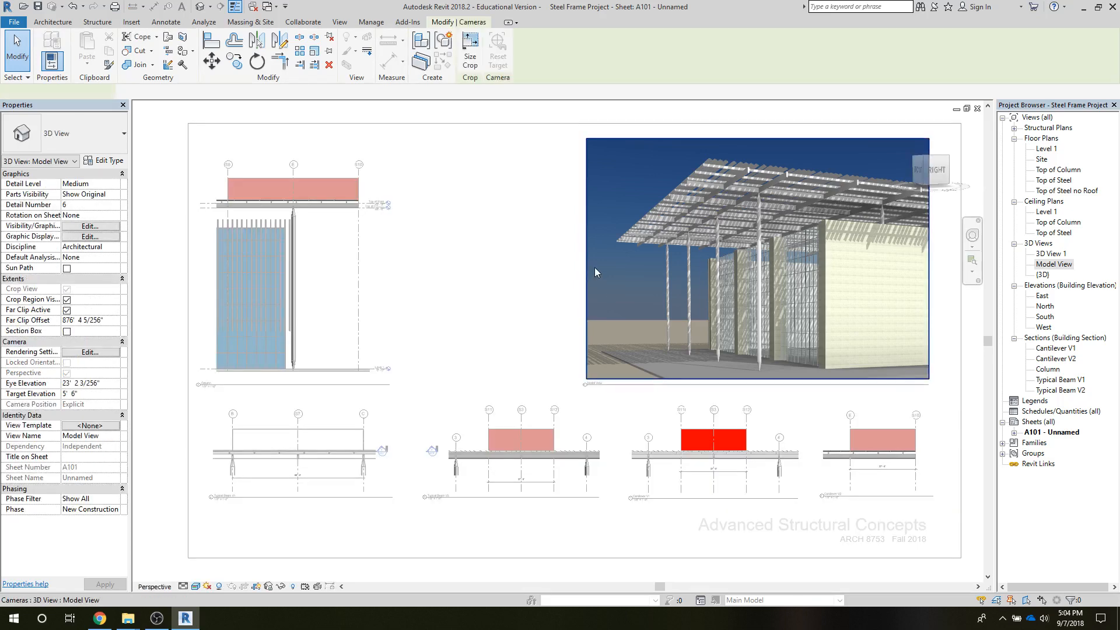
click(590, 260)
drag(586, 257, 601, 258)
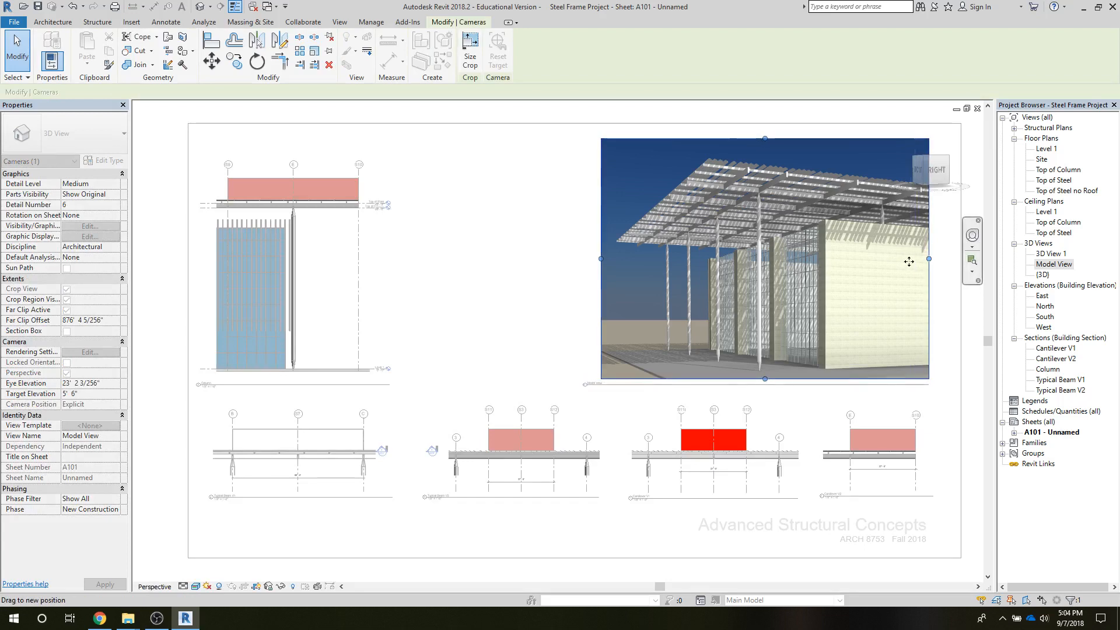
drag(930, 261, 891, 262)
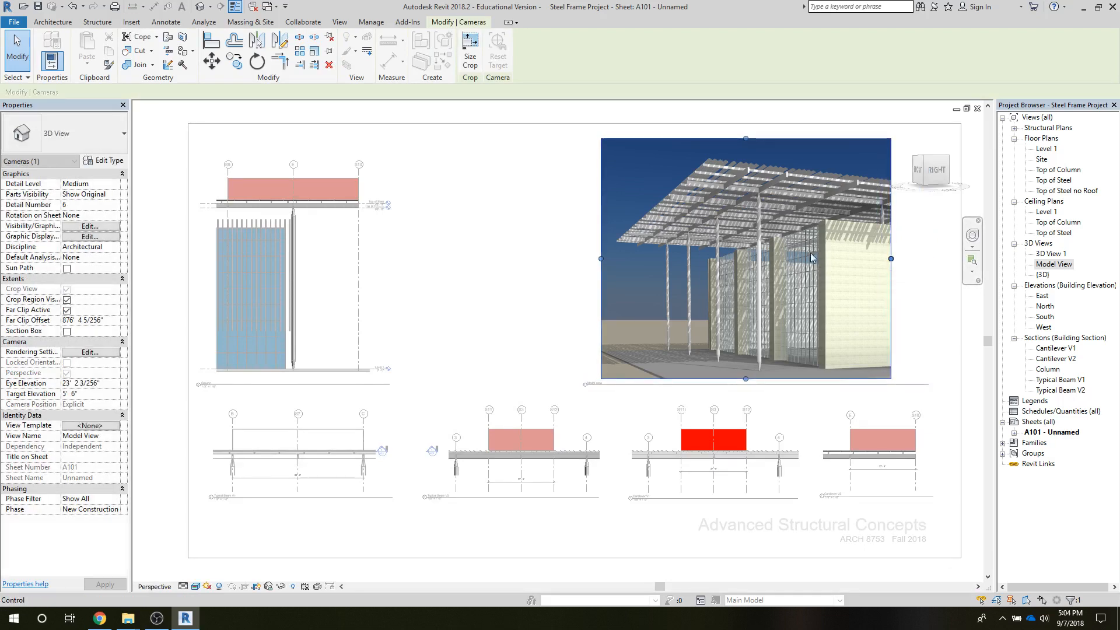
right_click(617, 280)
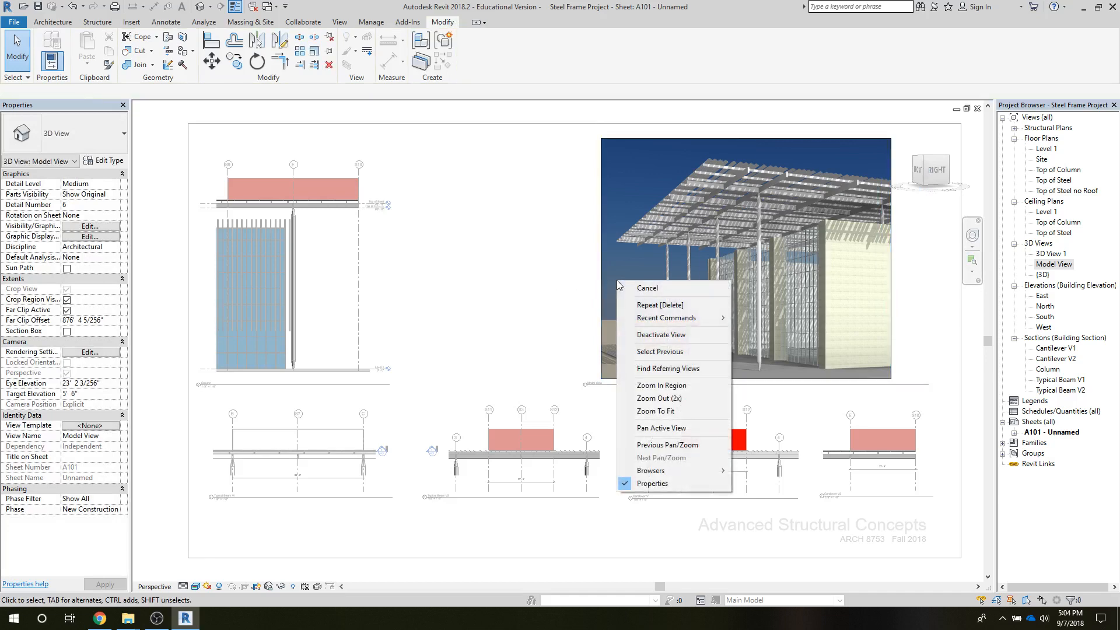
click(635, 338)
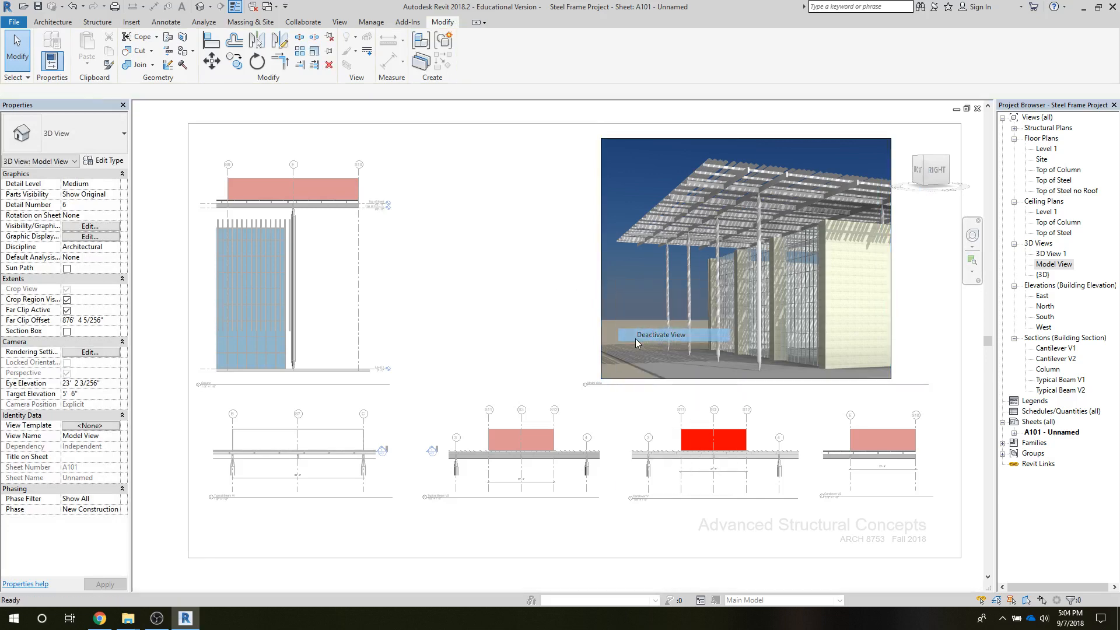
Delete the Model View viewport and place the view on the sheet again so its title line fits the narrower crop
click(698, 318)
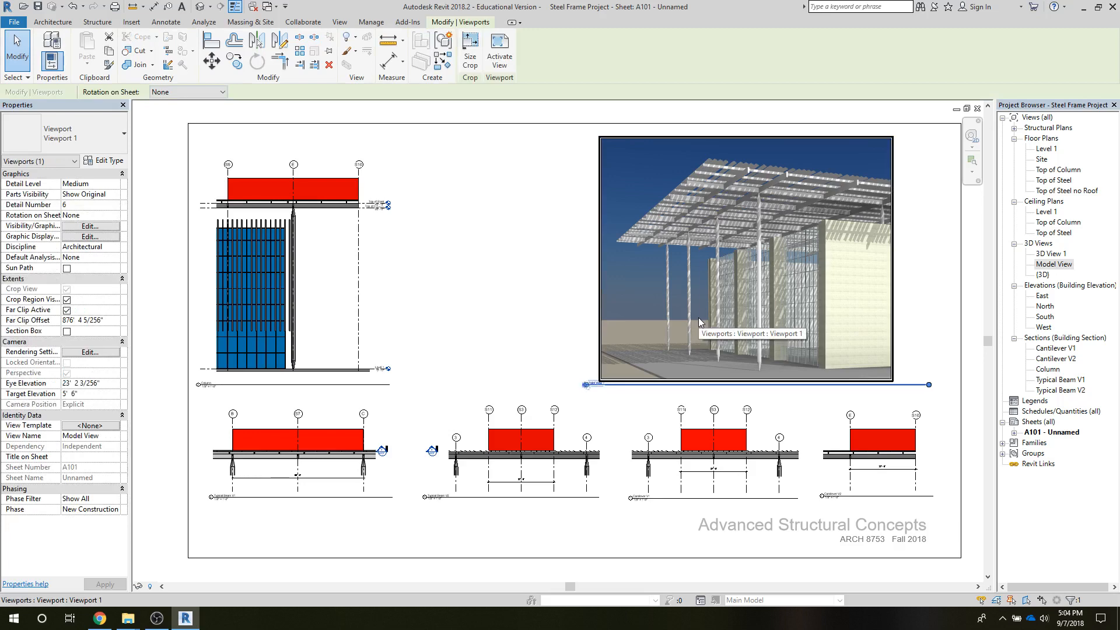
key(Delete)
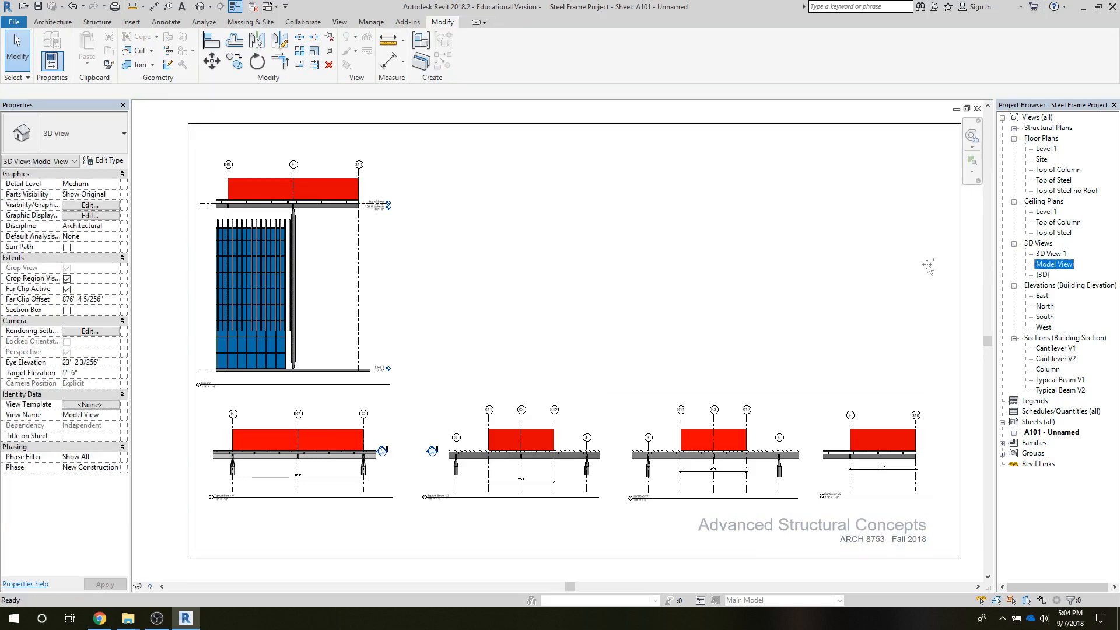
drag(1053, 264, 823, 252)
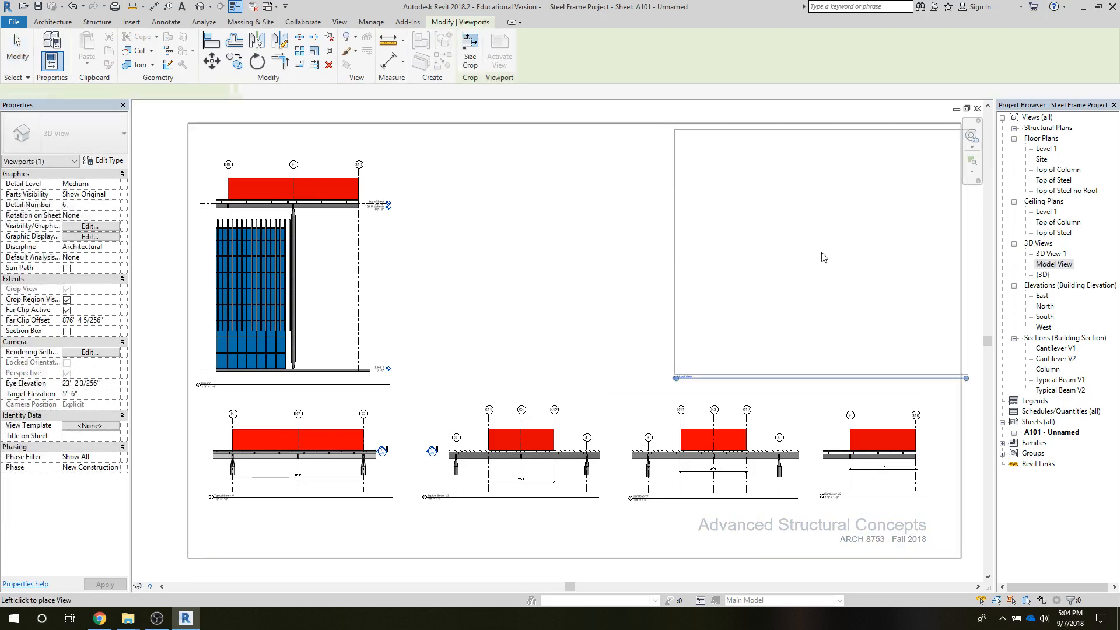
click(779, 269)
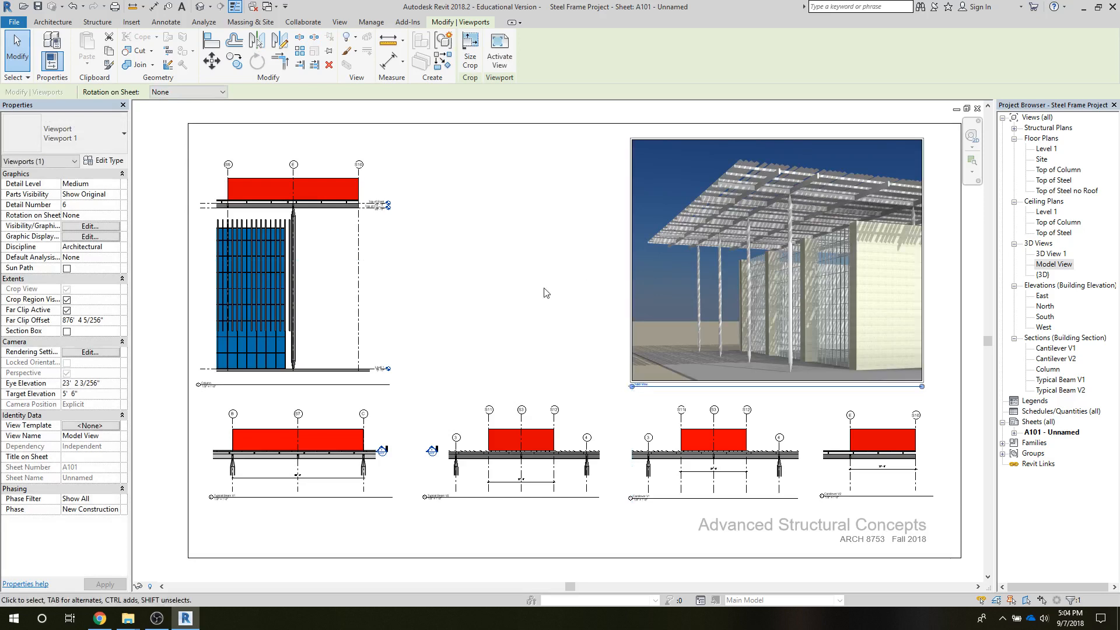
click(546, 293)
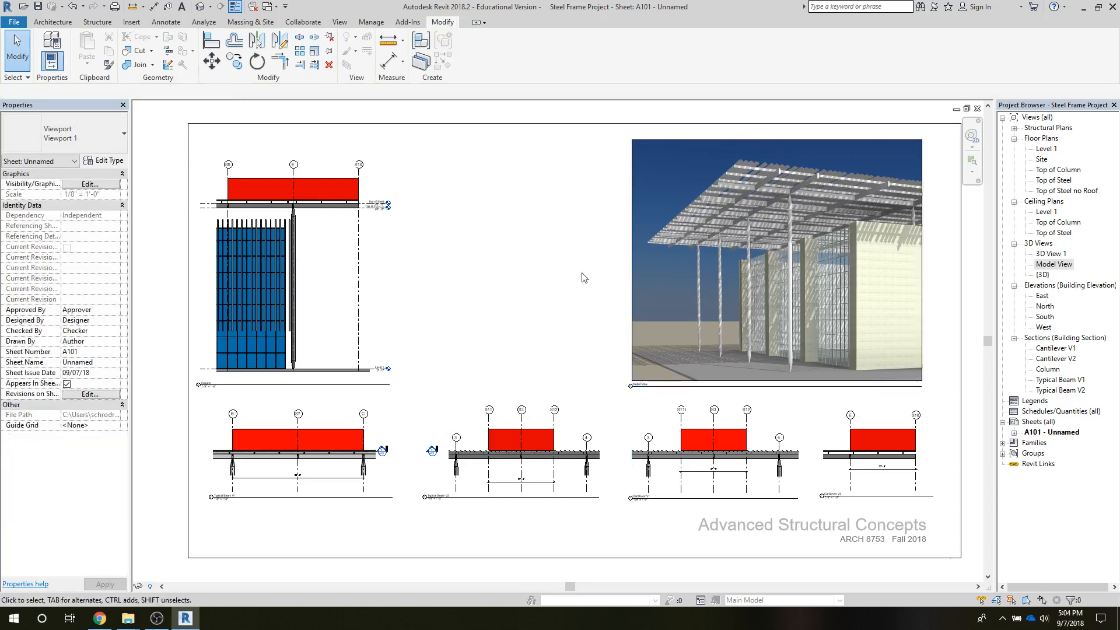
Duplicate Model View and rename the copy Model Detail View
click(1048, 265)
right_click(1048, 265)
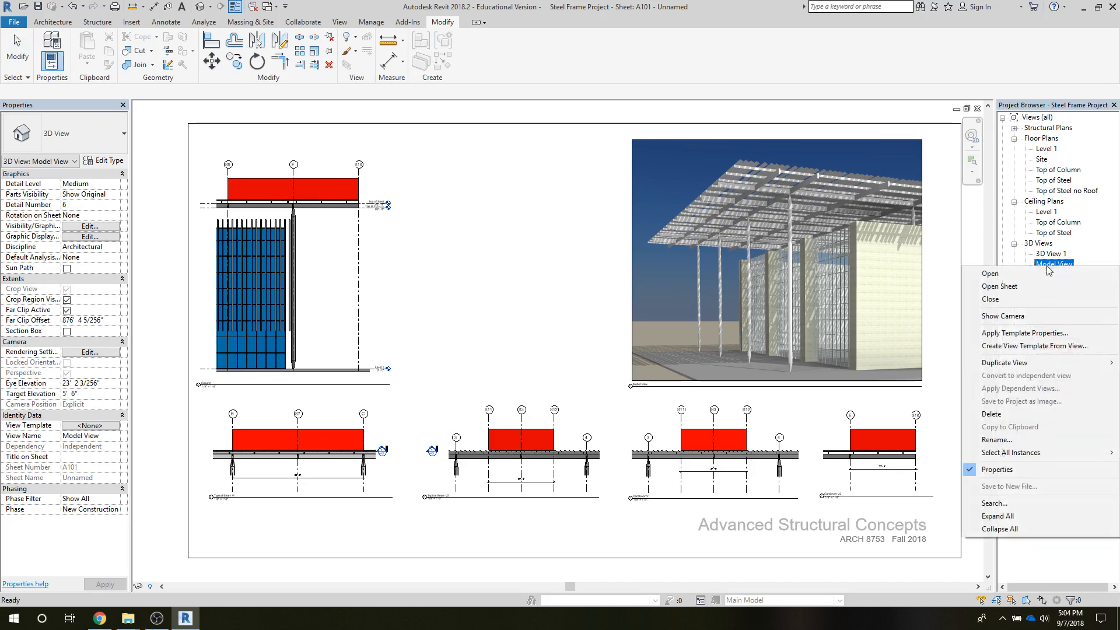
mouse_move(1027, 363)
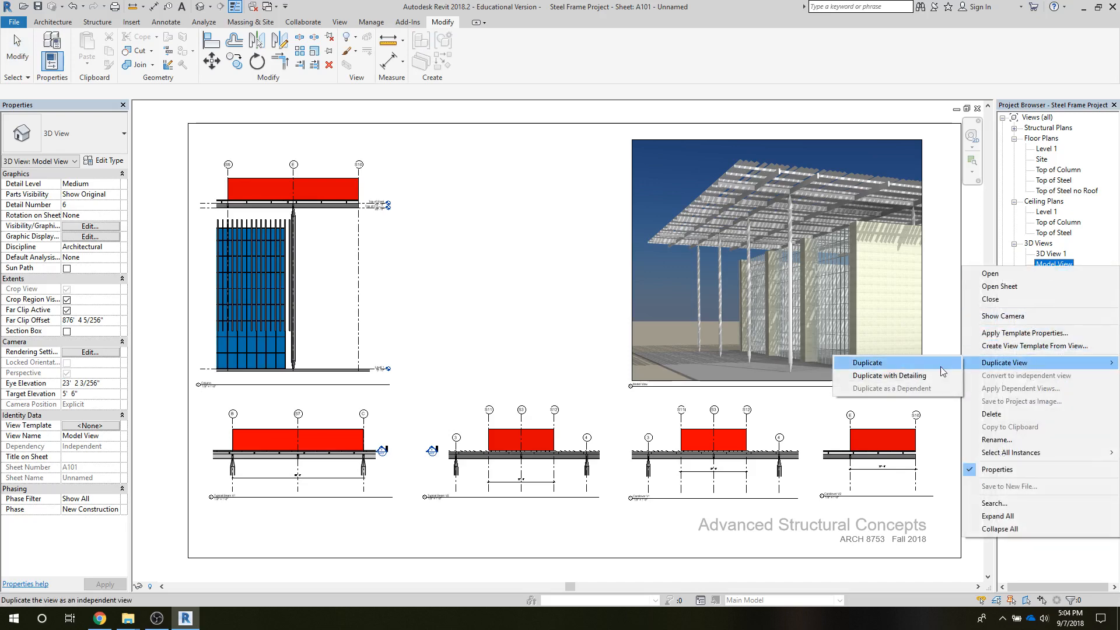
click(885, 365)
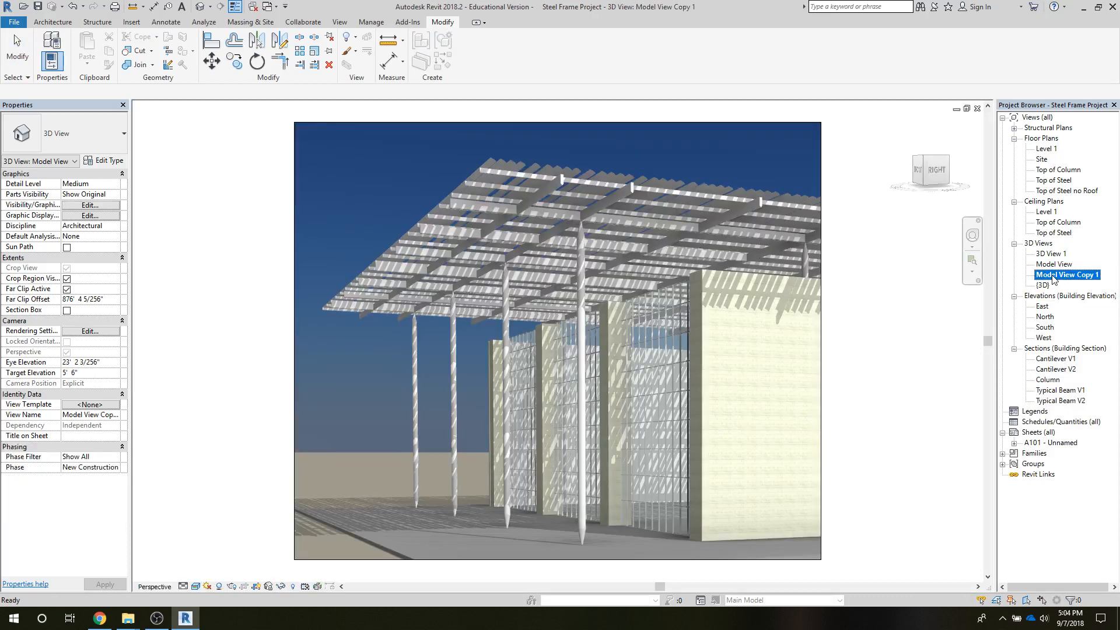
right_click(1053, 275)
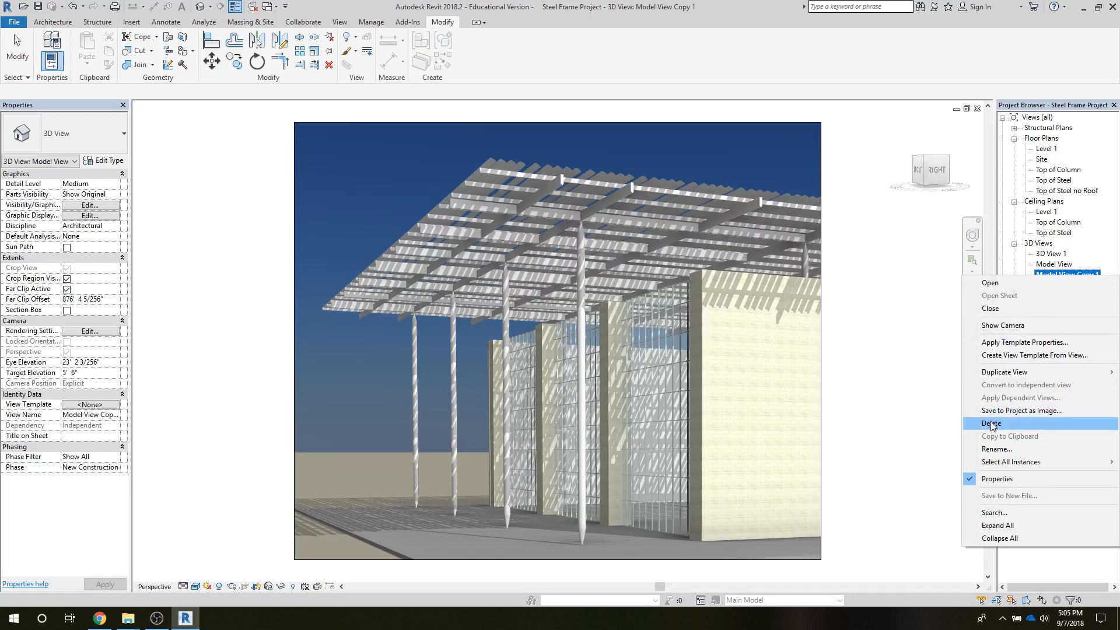
click(997, 449)
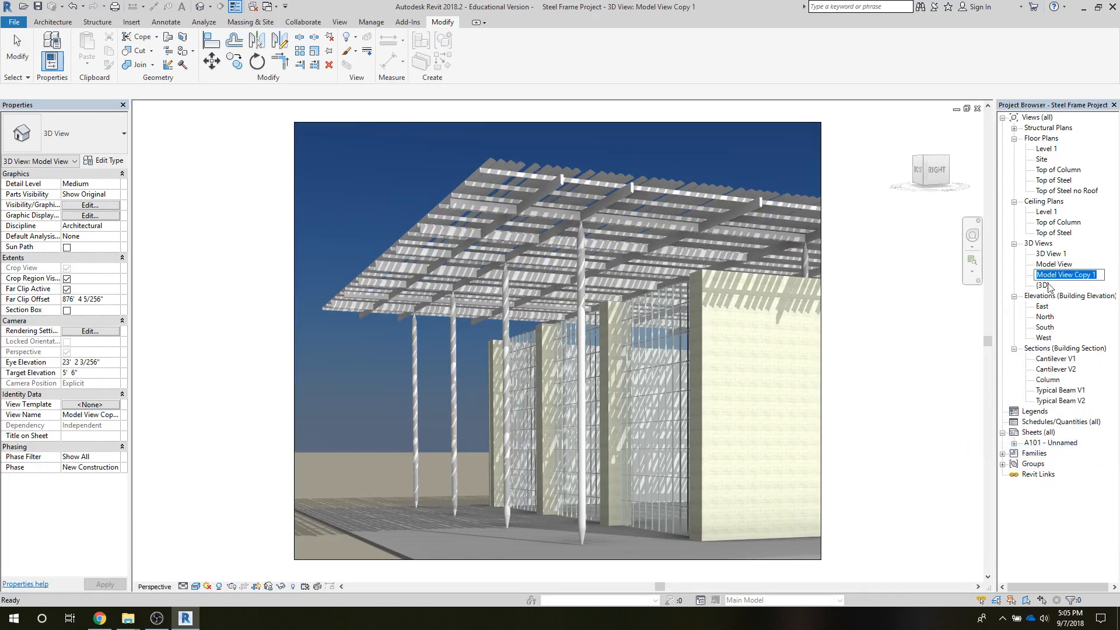
click(1058, 275)
key(BackSpace)
key(Return)
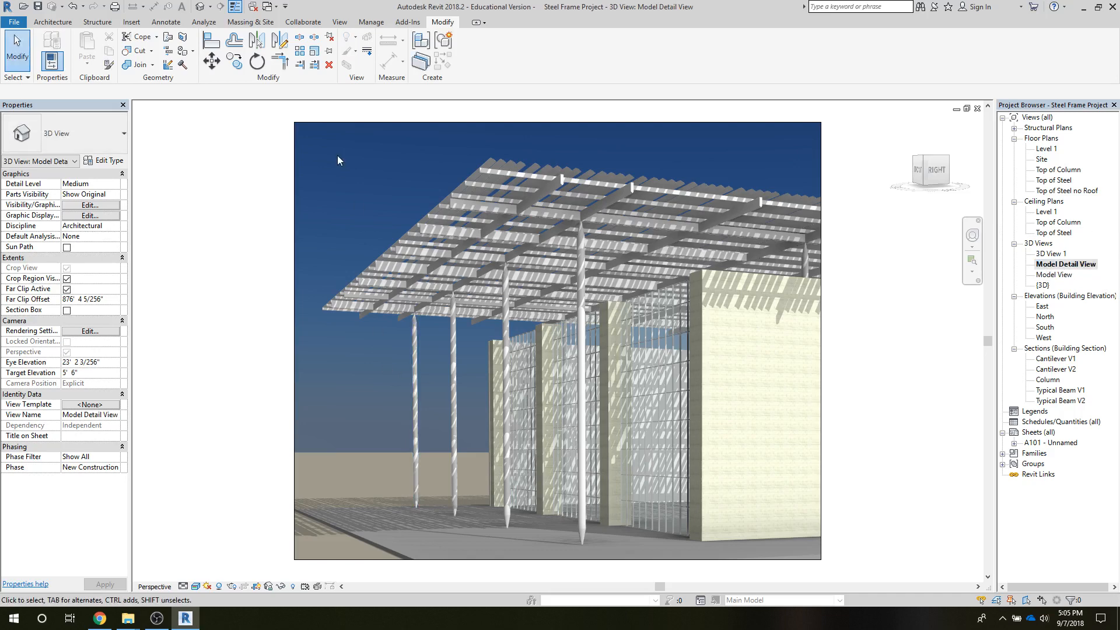
Hide the sloped glazing roof element in Model Detail View so the steel beams are exposed
click(344, 560)
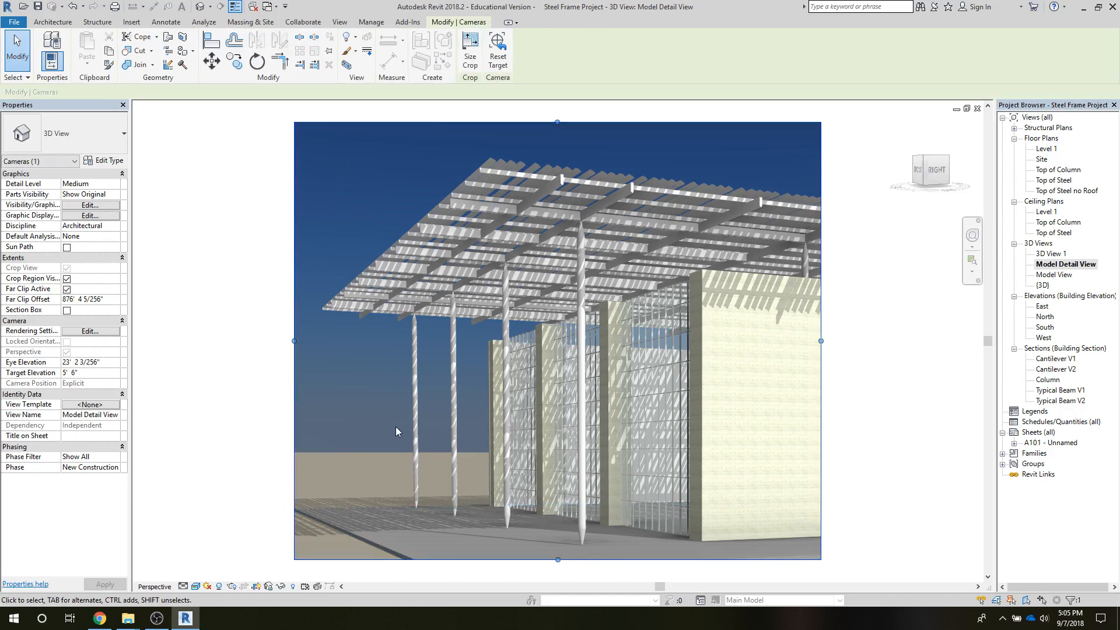
right_click(509, 160)
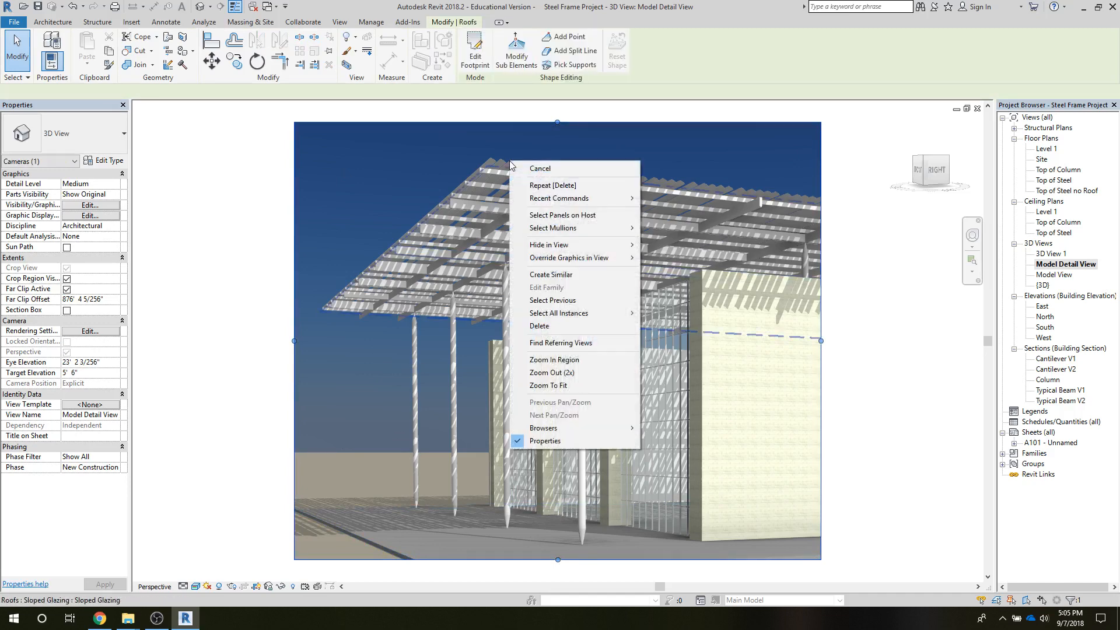
mouse_move(540, 247)
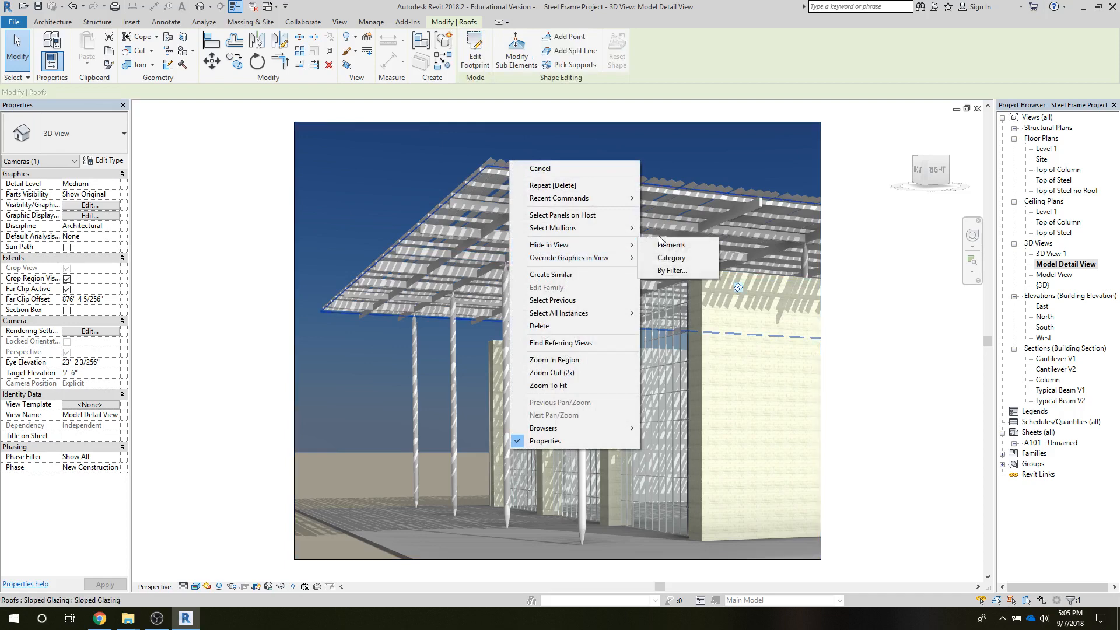
click(667, 246)
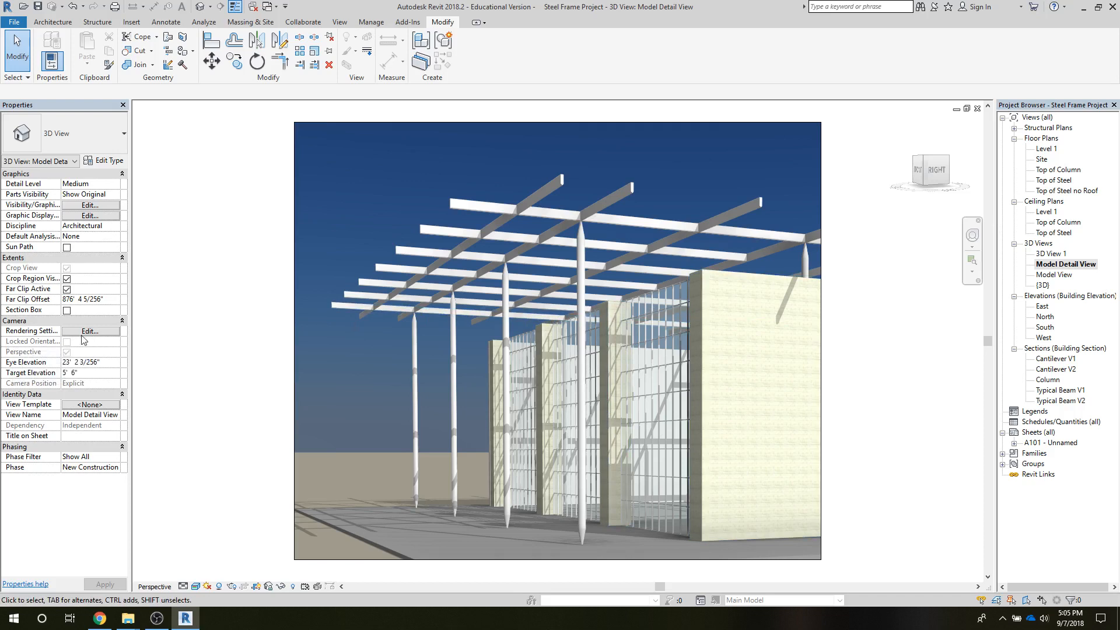
Turn on the view's section box, raise its base to just below the roof beams and pull in its far side
click(68, 310)
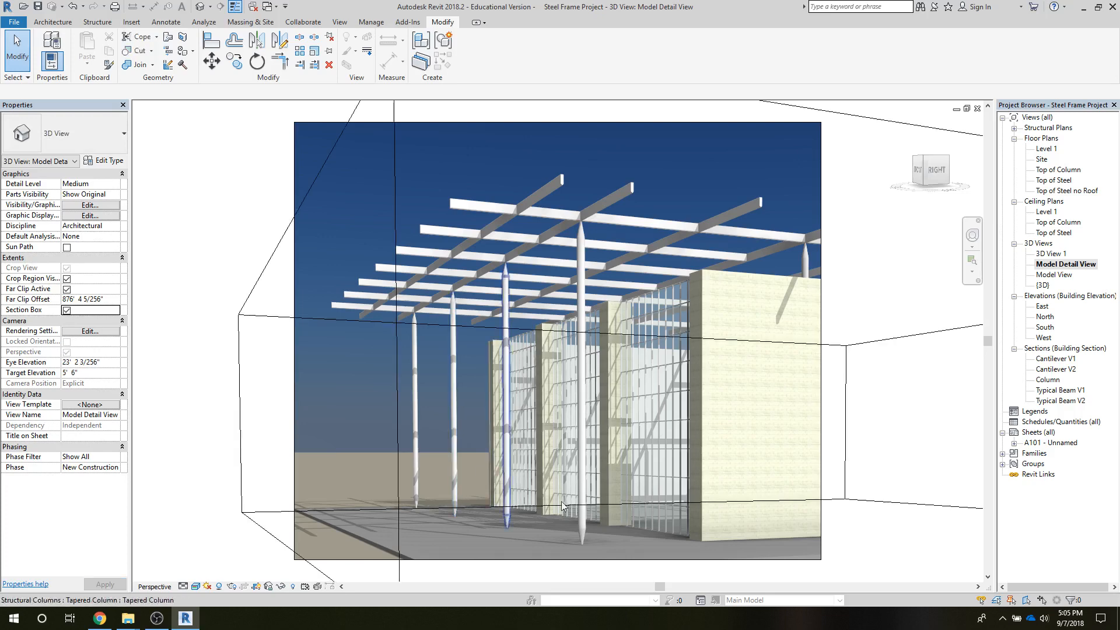
scroll(688, 516, down, 3)
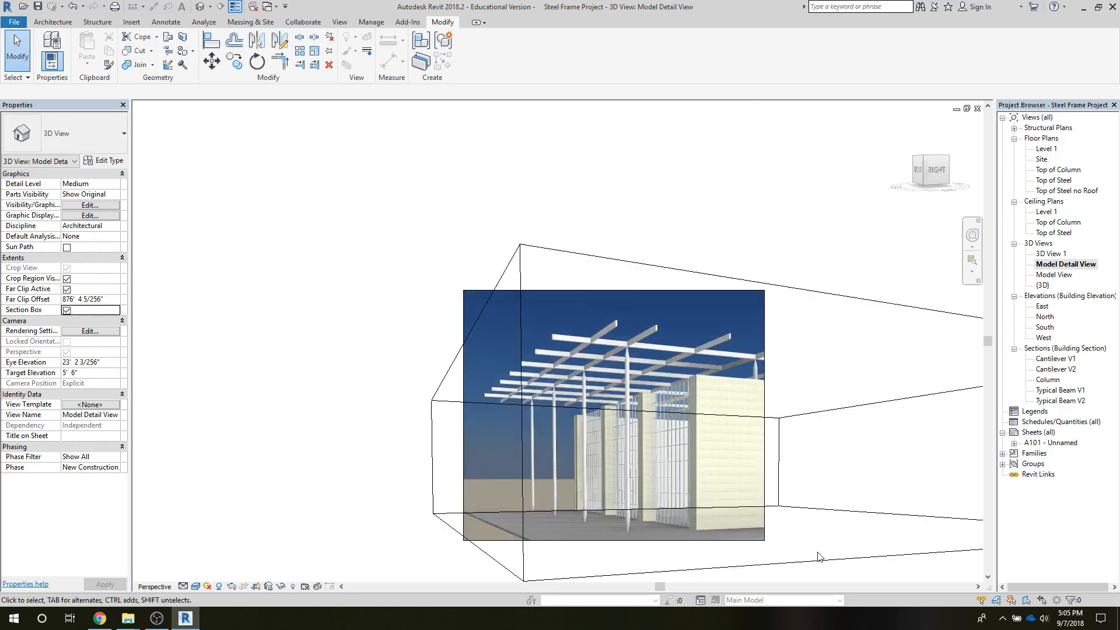
click(819, 558)
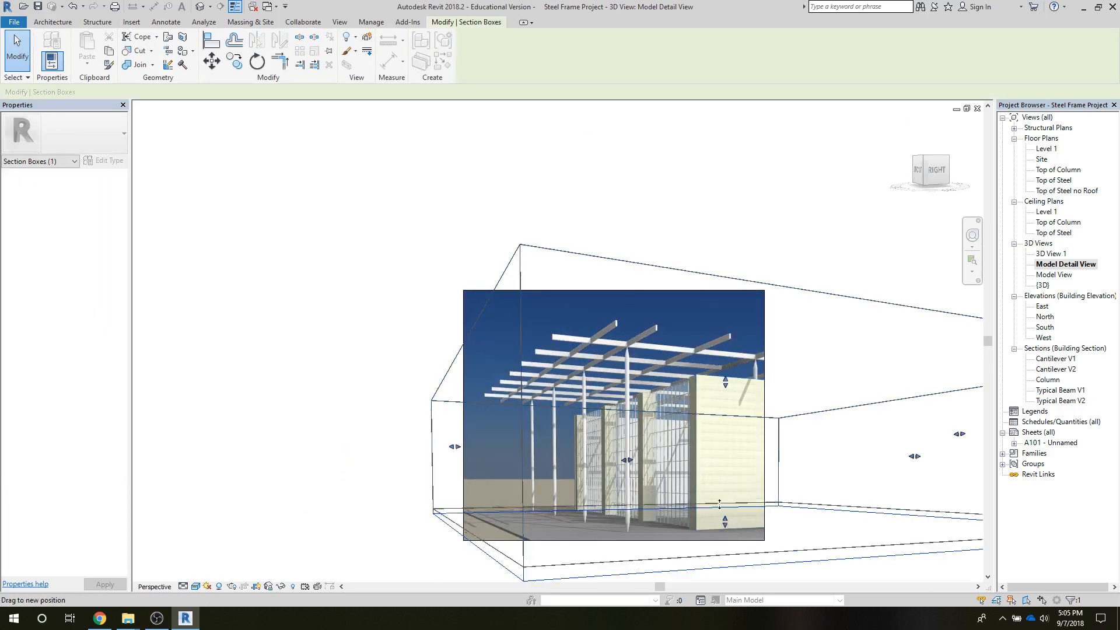
drag(719, 504, 693, 402)
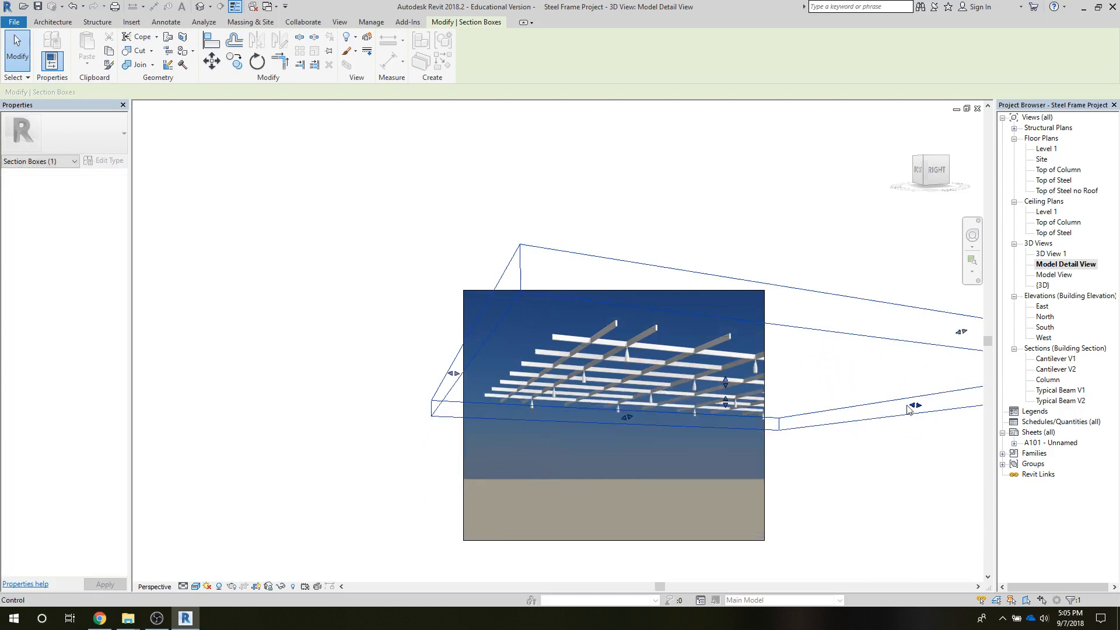
drag(911, 406, 642, 386)
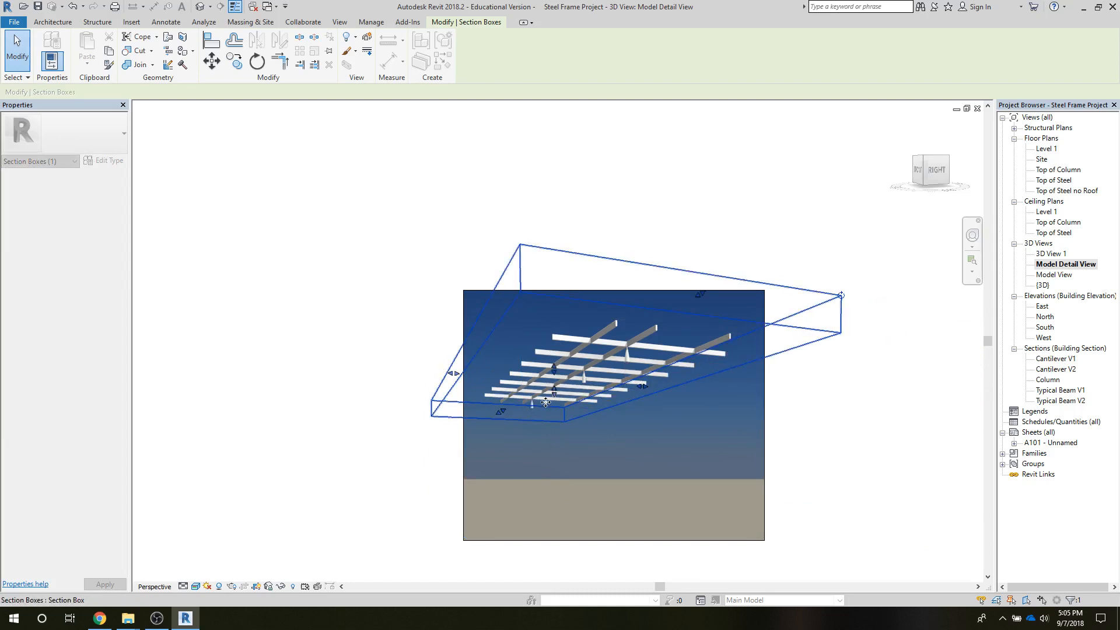
Lower the section box's base along the columns and pull its sides in around one column and its crossing beams
drag(554, 396, 523, 405)
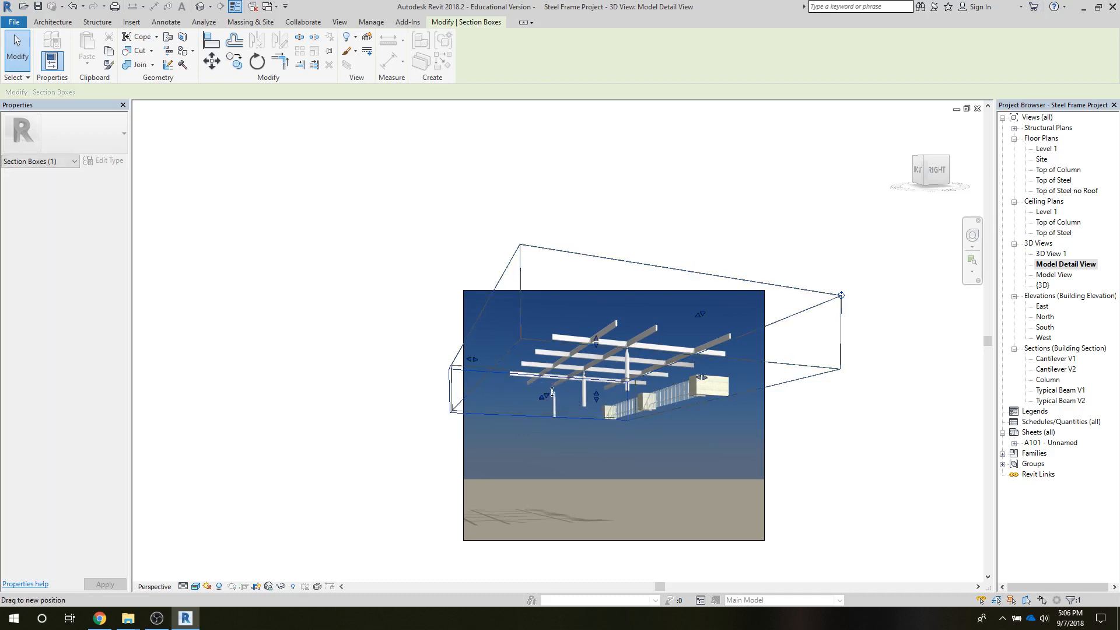
drag(552, 392, 559, 390)
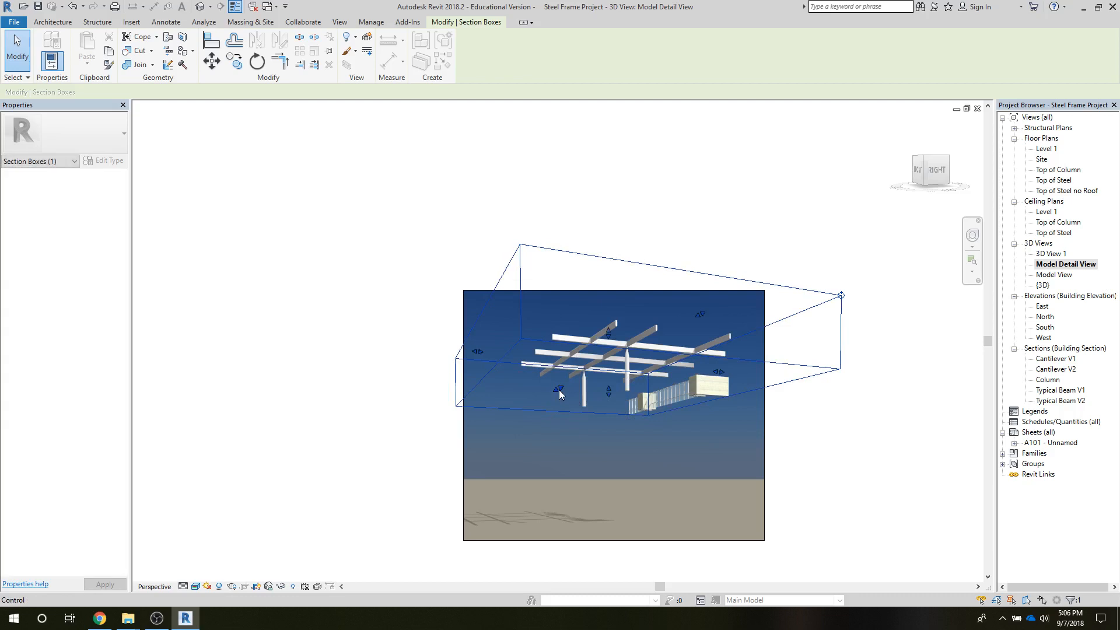
drag(700, 316, 608, 365)
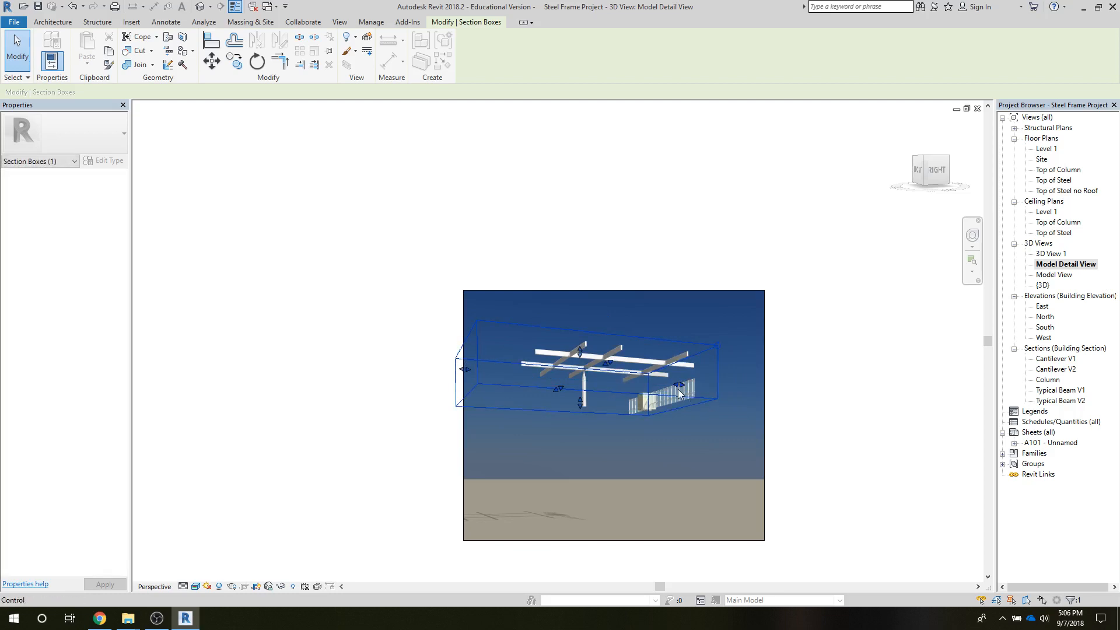
drag(679, 387, 621, 378)
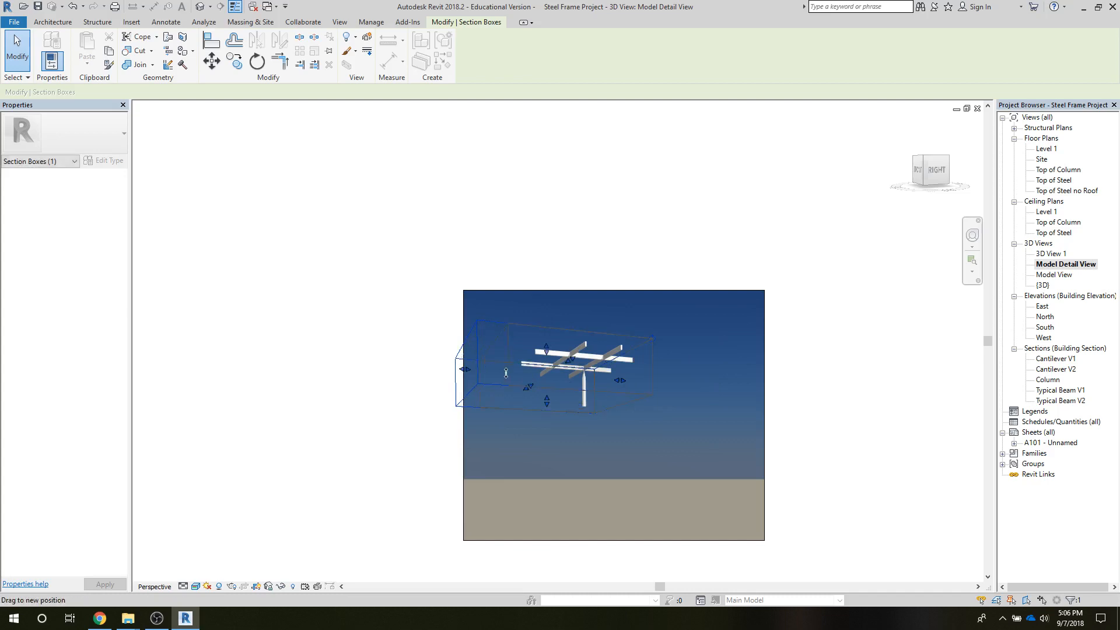
drag(466, 370, 534, 378)
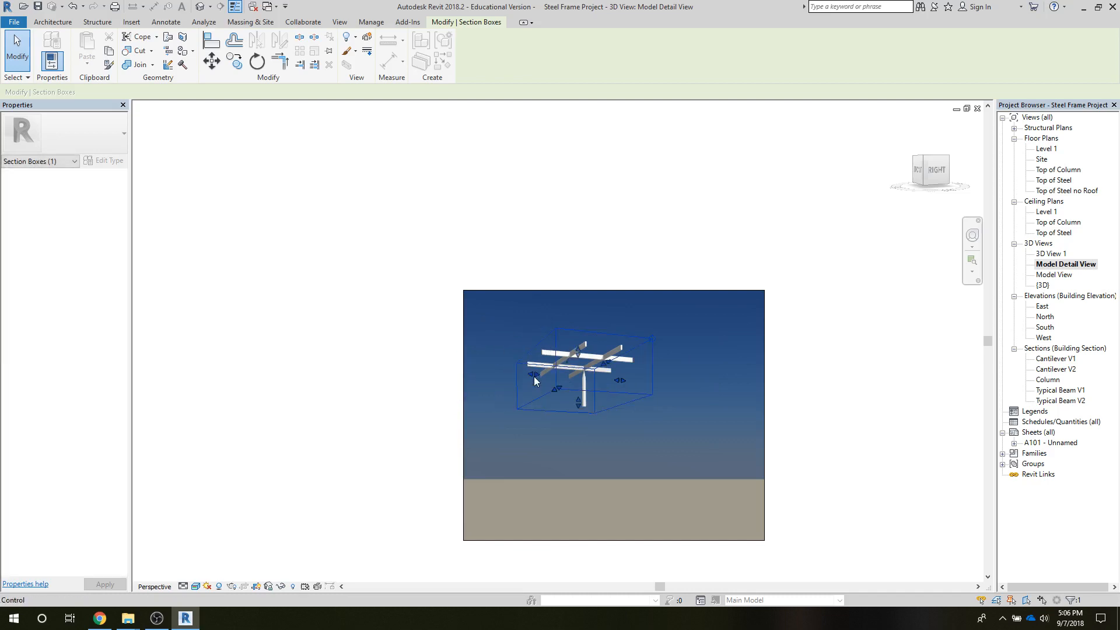
drag(620, 380, 630, 378)
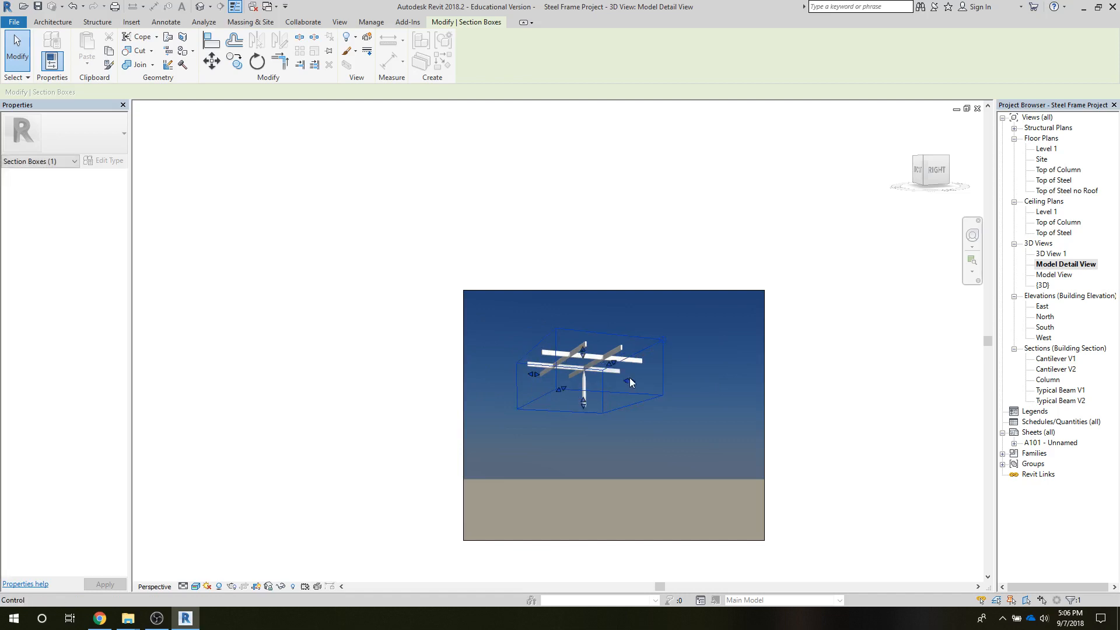
click(366, 415)
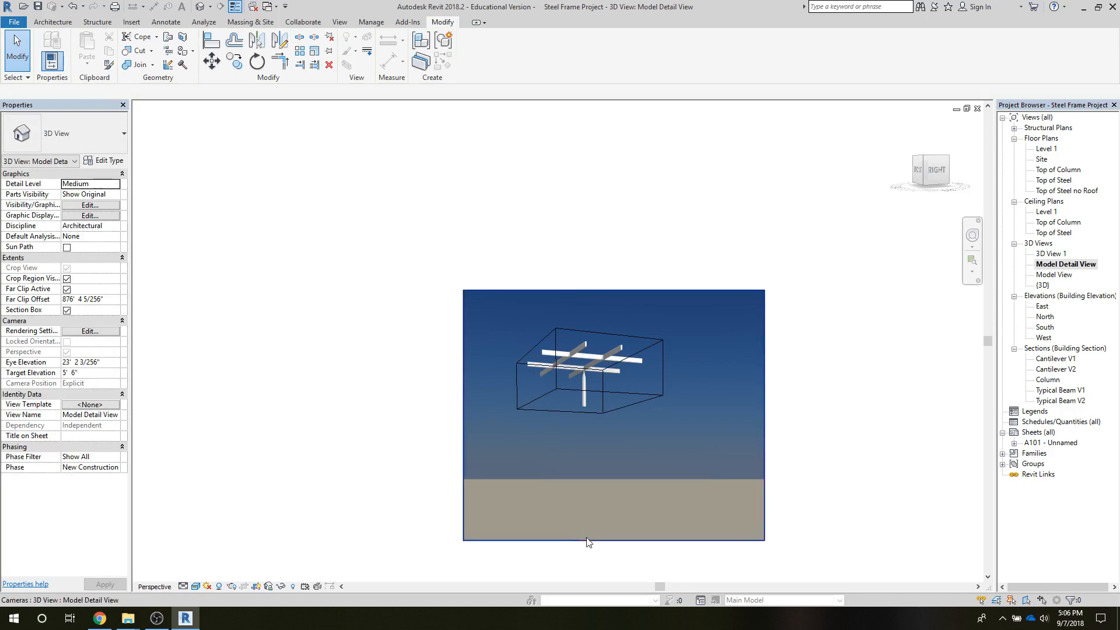
Shrink the crop region of Model Detail View on all four sides to frame the isolated column and beams
click(611, 542)
drag(611, 542, 601, 423)
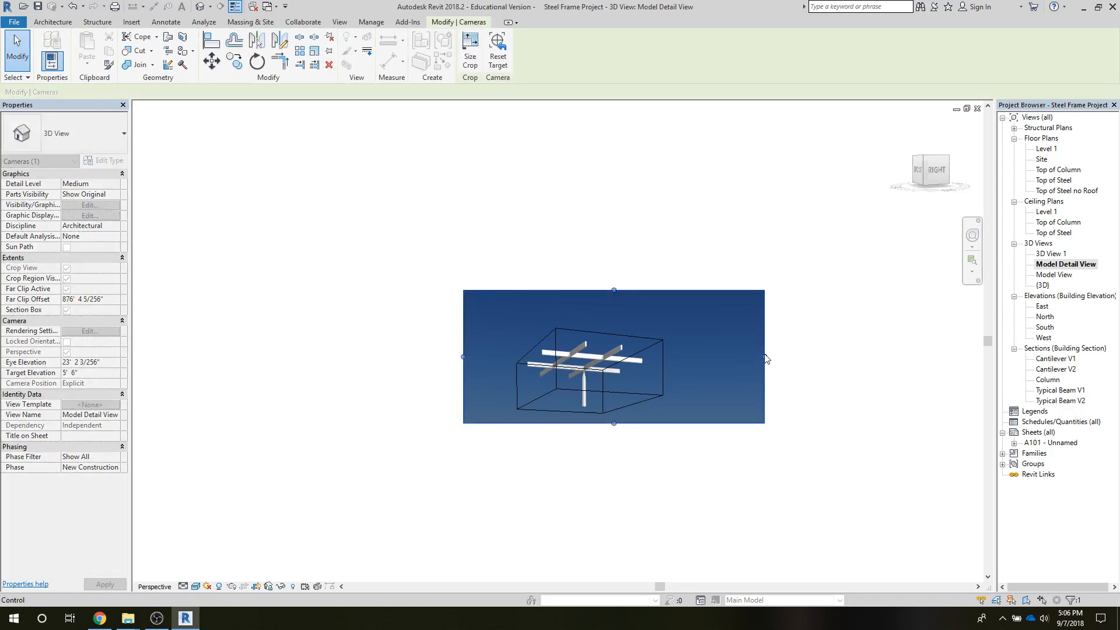
drag(764, 357, 658, 364)
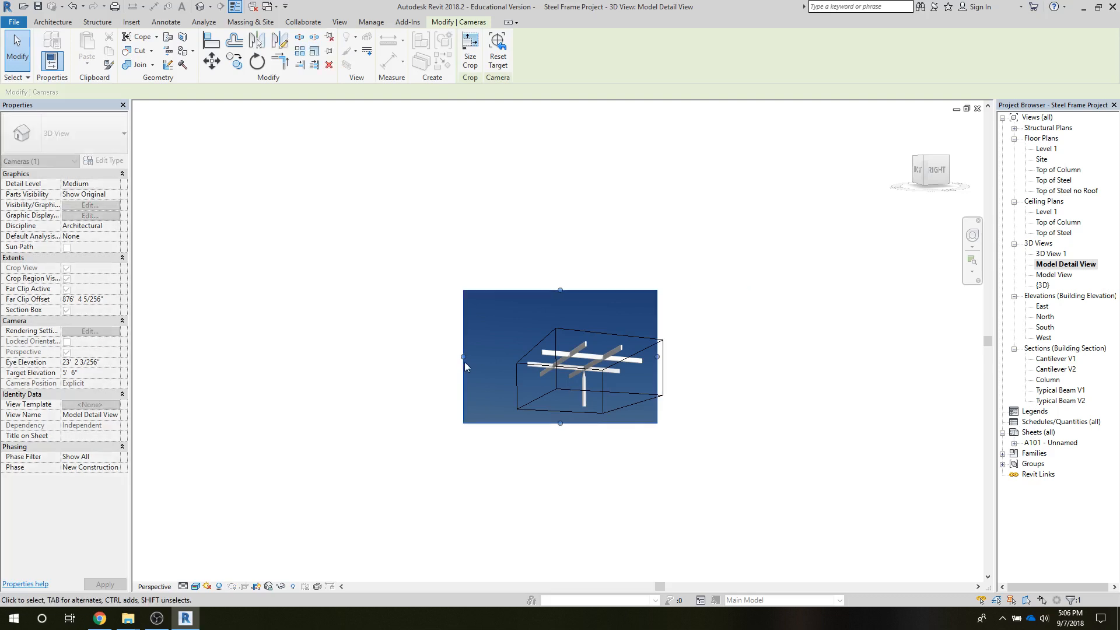
drag(463, 356, 519, 364)
mouse_move(586, 290)
mouse_down()
mouse_move(585, 315)
mouse_move(587, 300)
mouse_up()
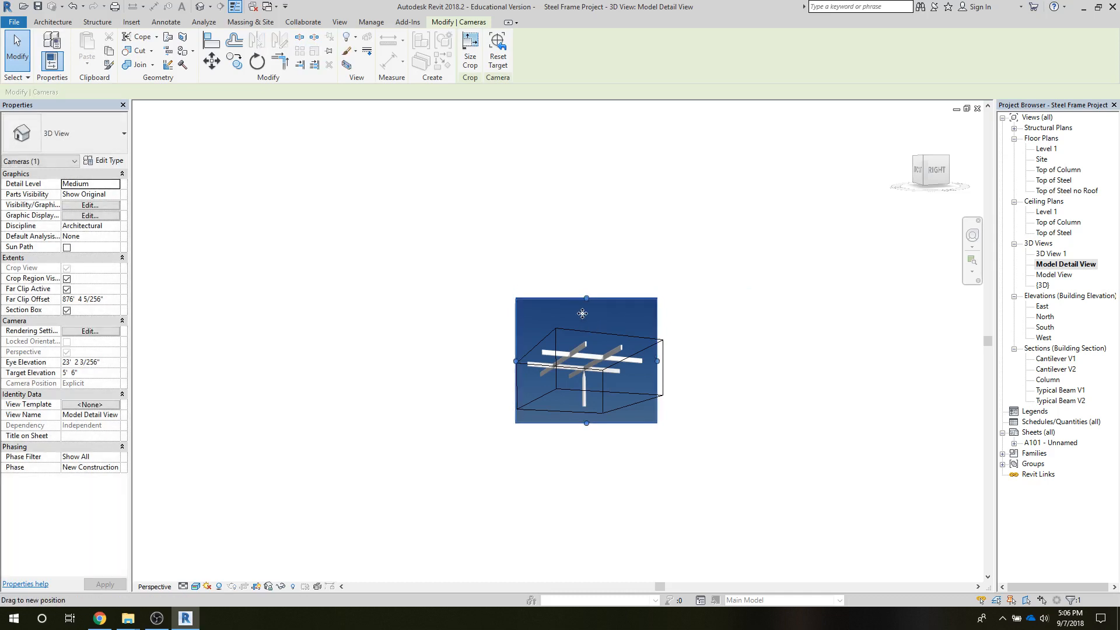
key(Escape)
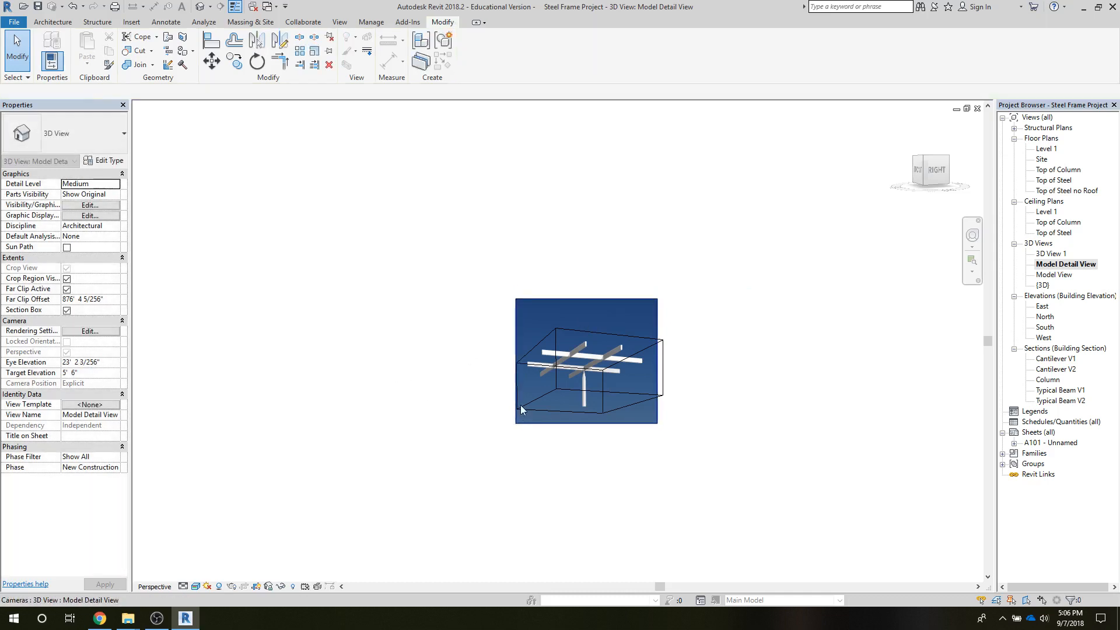
Hide the section box outline in Model Detail View while leaving the section box active
click(520, 405)
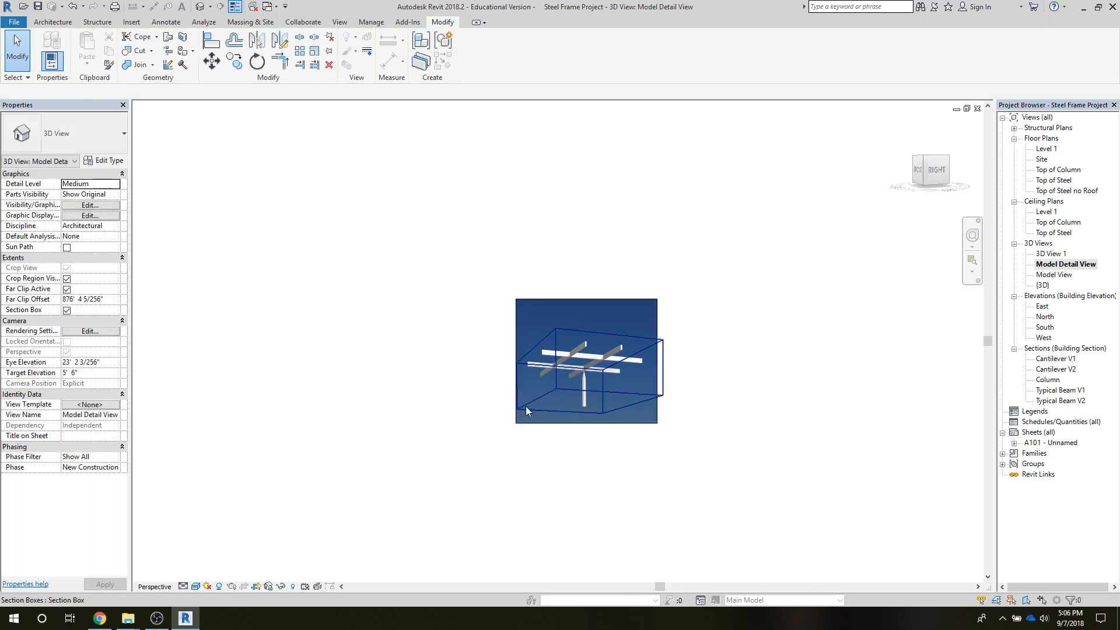
click(465, 360)
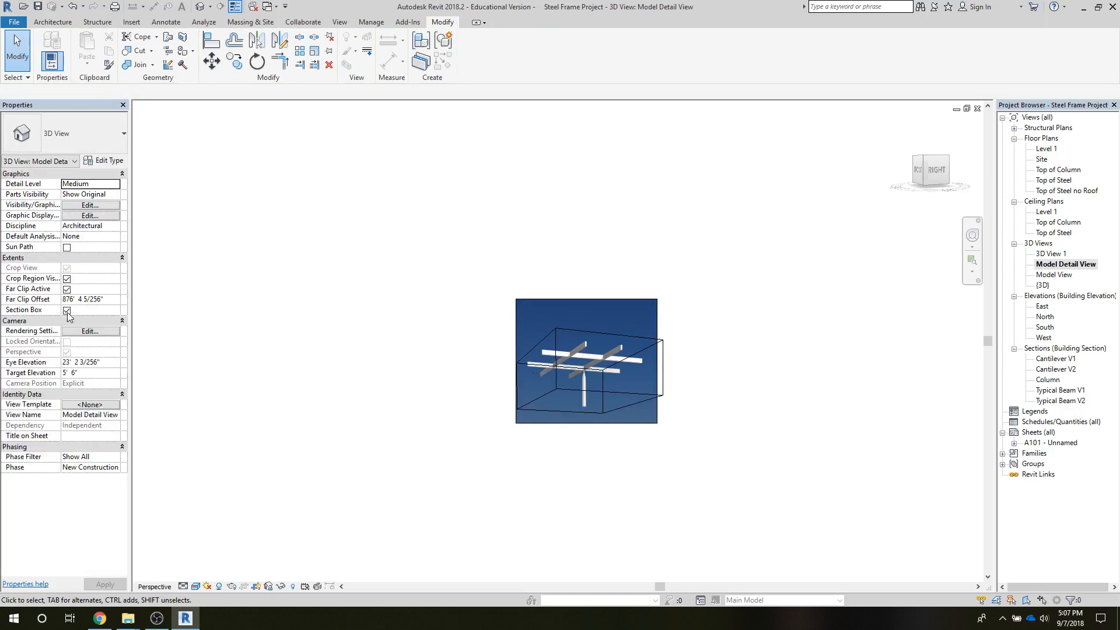
right_click(587, 330)
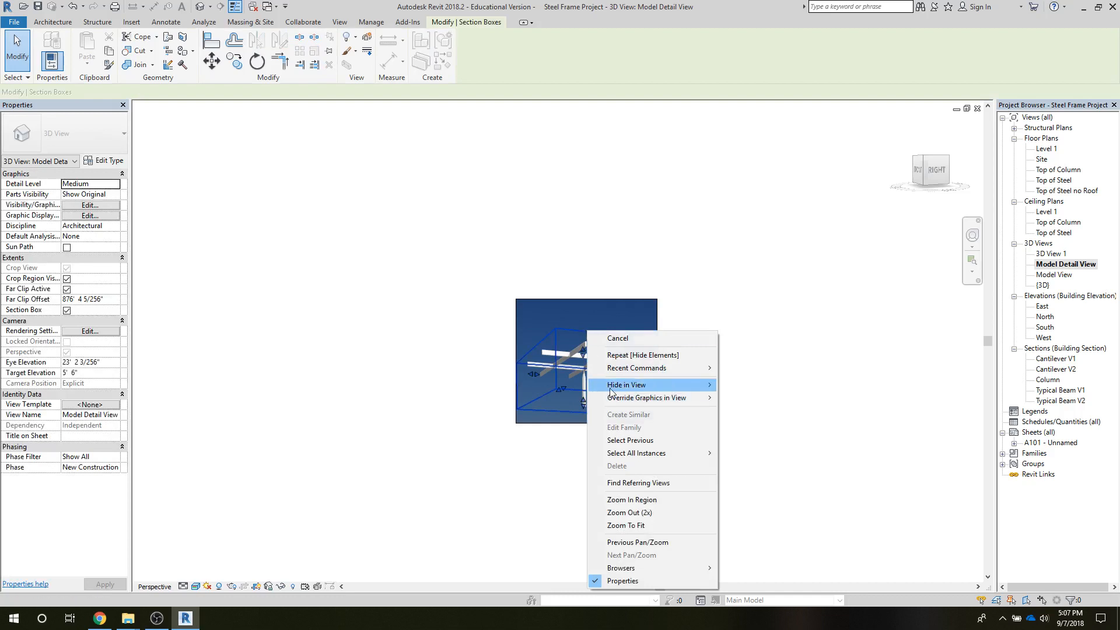
mouse_move(654, 387)
click(758, 385)
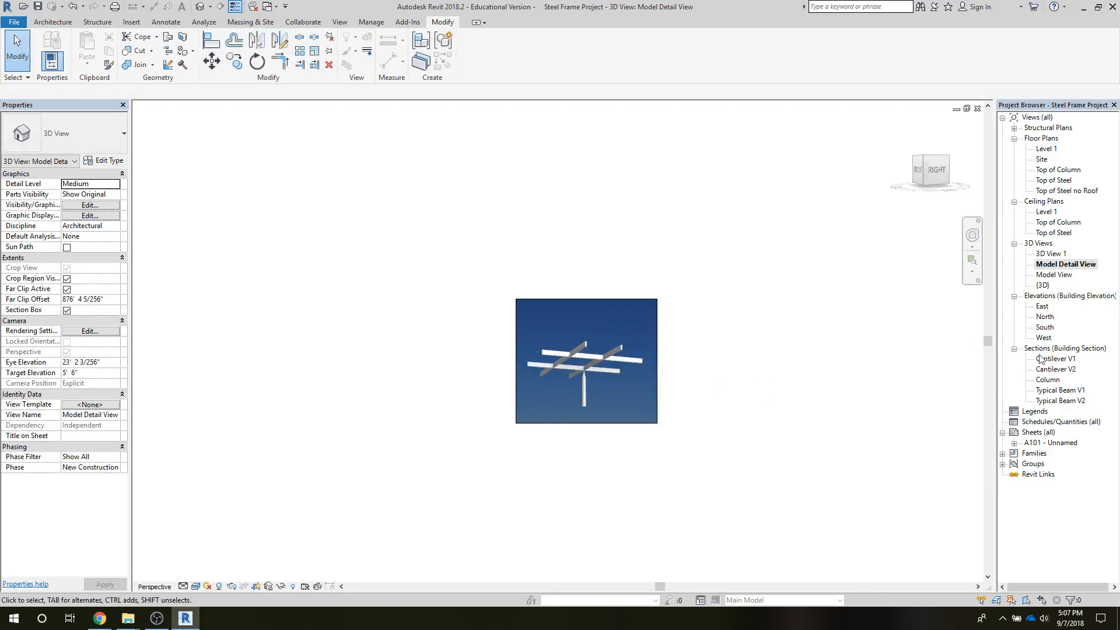
Open sheet A101 and place Model Detail View in the upper area between the column drawing and the Model View perspective
double_click(1050, 443)
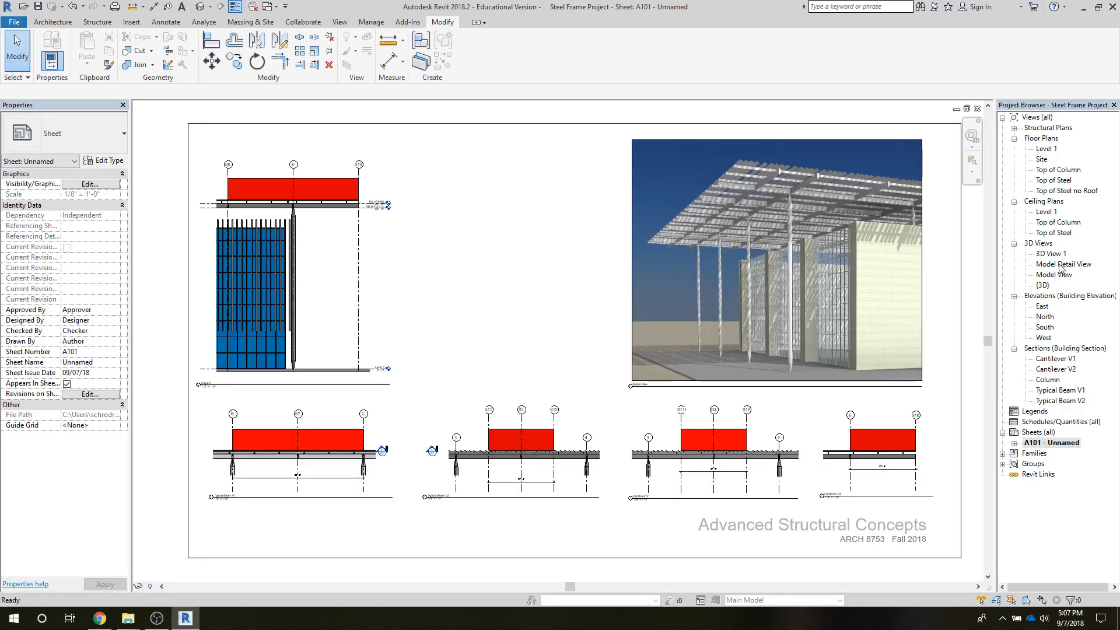
click(1059, 264)
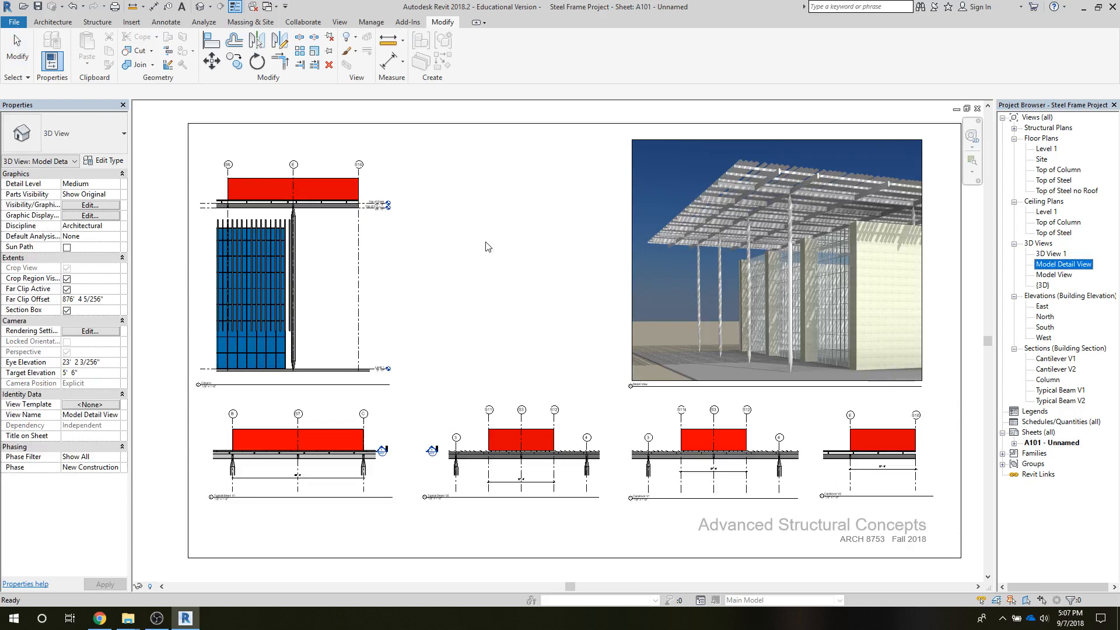
drag(487, 246, 499, 250)
click(498, 251)
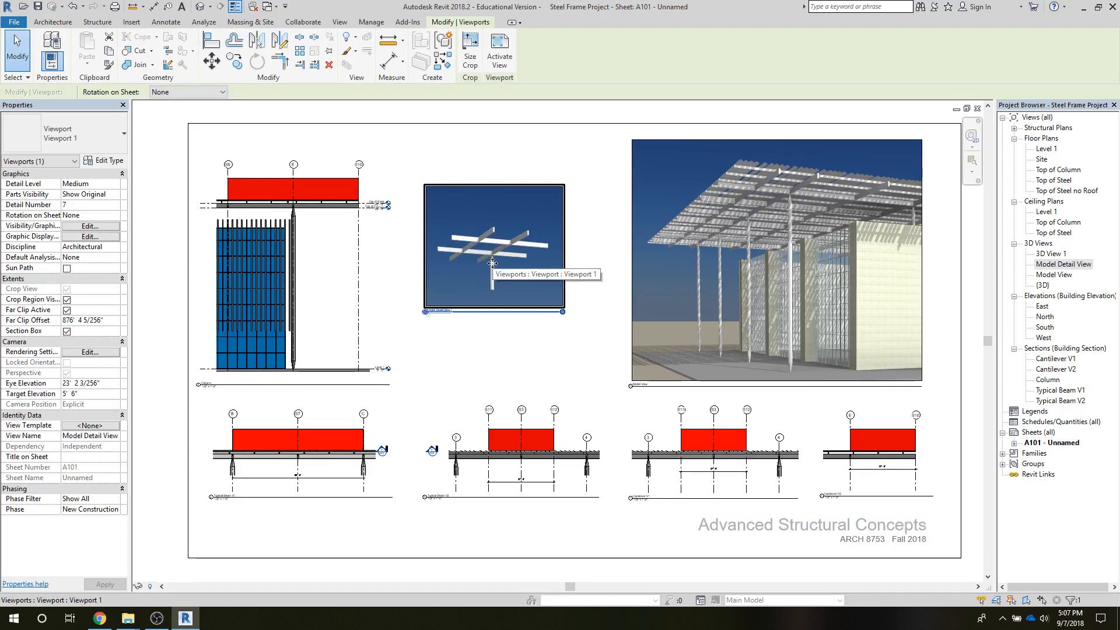
drag(493, 263, 515, 231)
drag(506, 226, 507, 227)
click(452, 361)
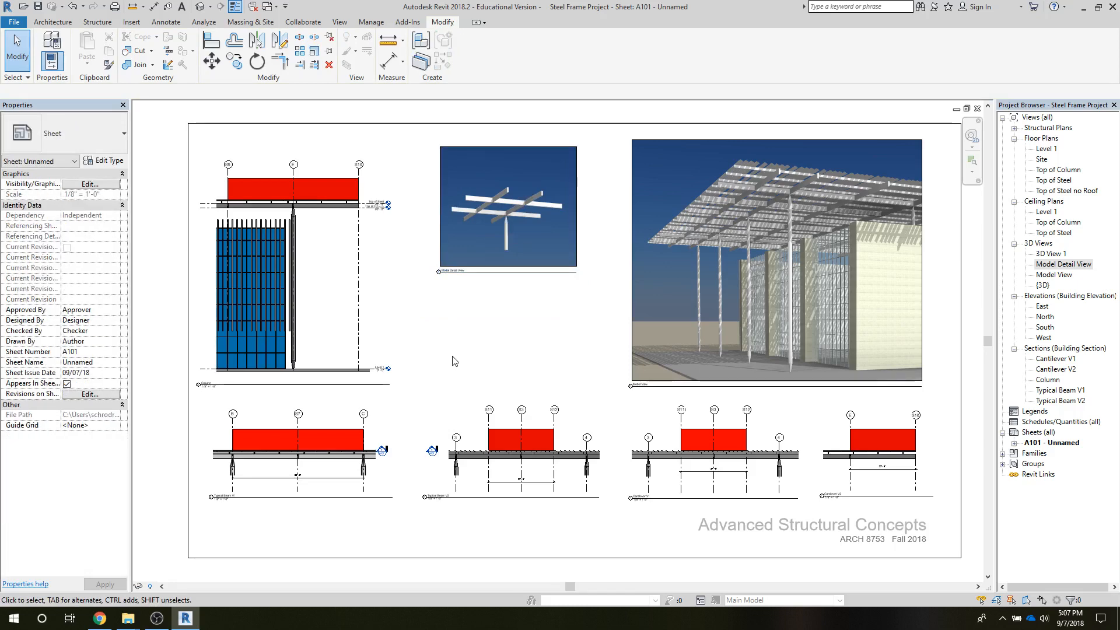
click(460, 206)
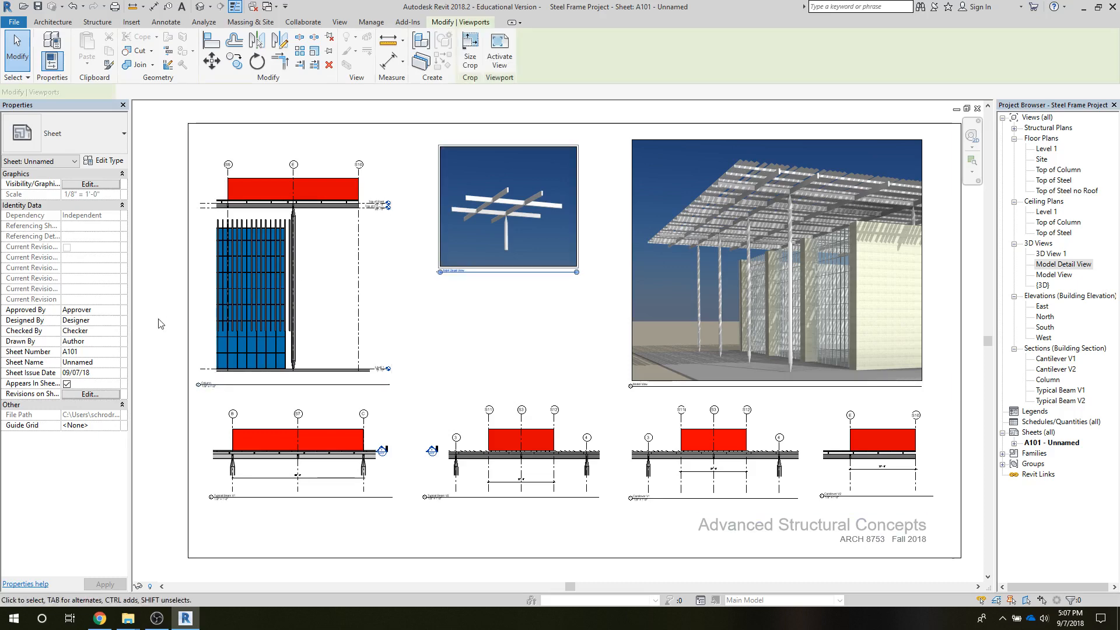
Hide the crop region border of the Model Detail View viewport and check the same setting on the Model View viewport
click(67, 300)
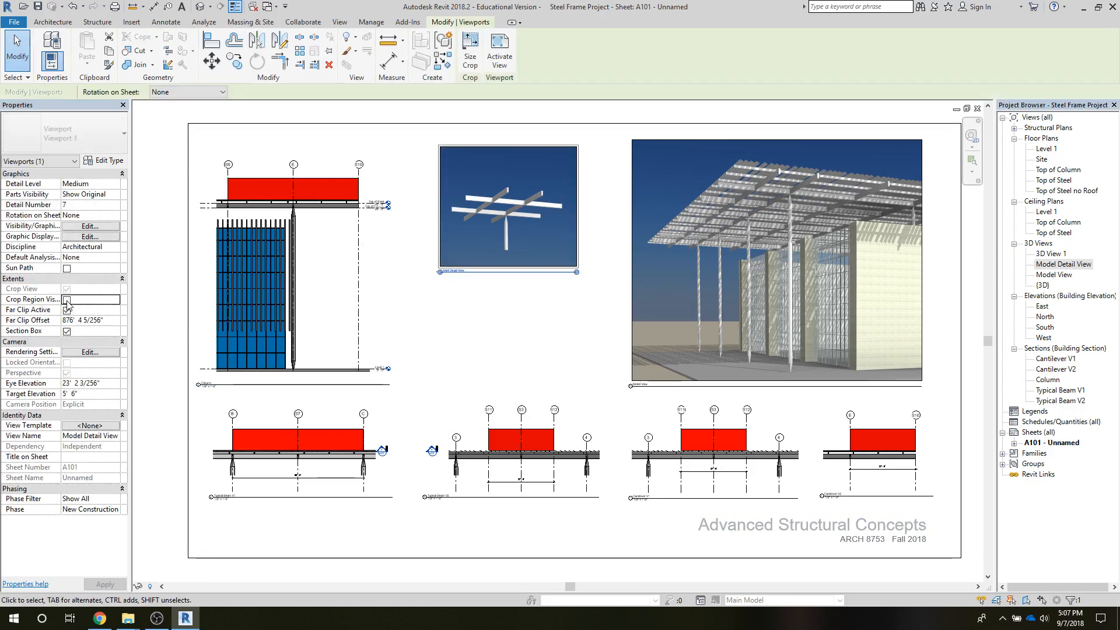
click(650, 304)
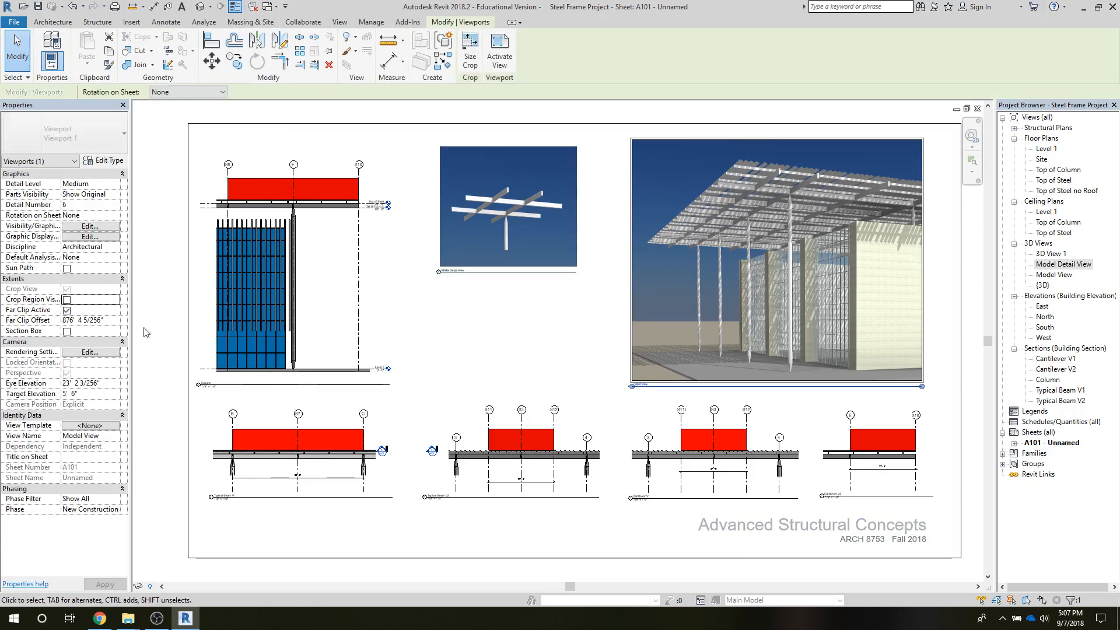
click(519, 373)
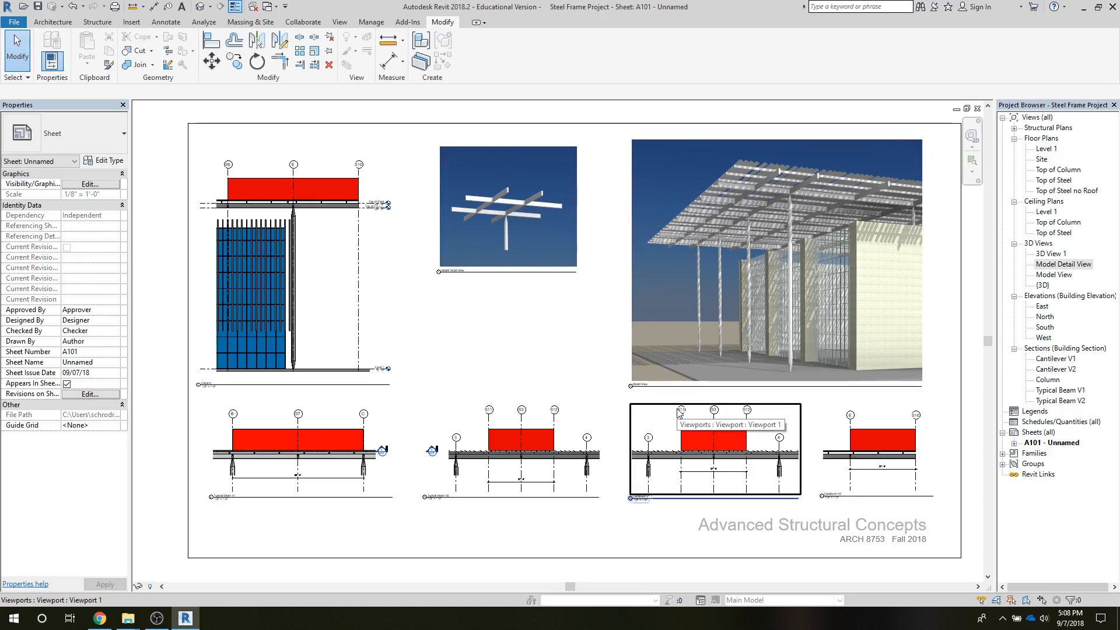
Open 3D View 1 and orbit the perspective to a higher corner angle showing the roof structure with its three red load blocks
double_click(1053, 255)
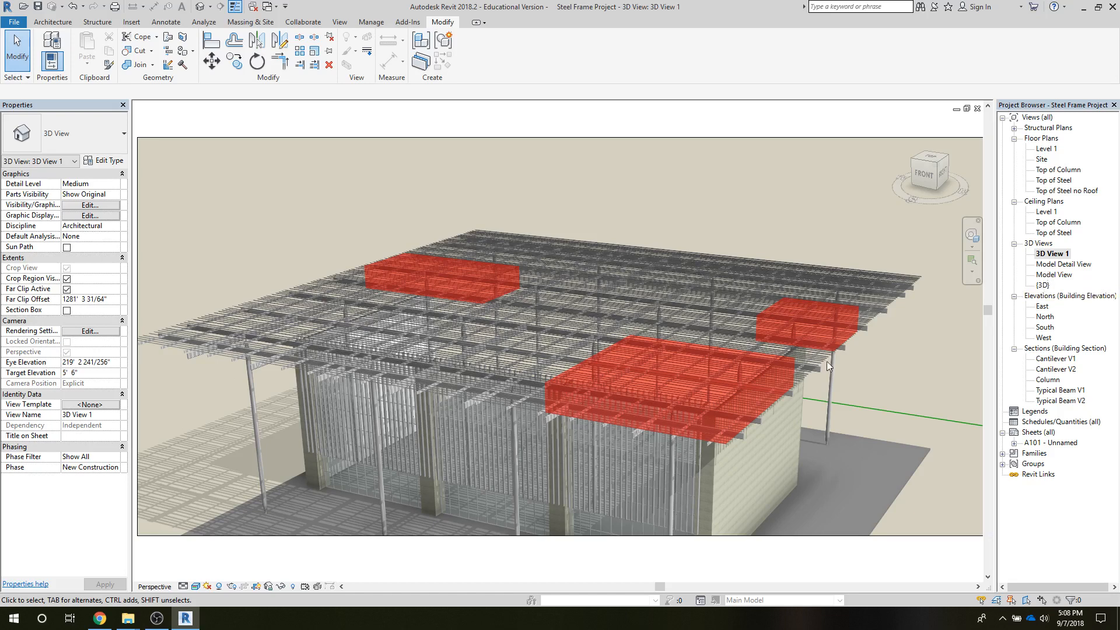
shift+middle_drag(635, 394, 624, 436)
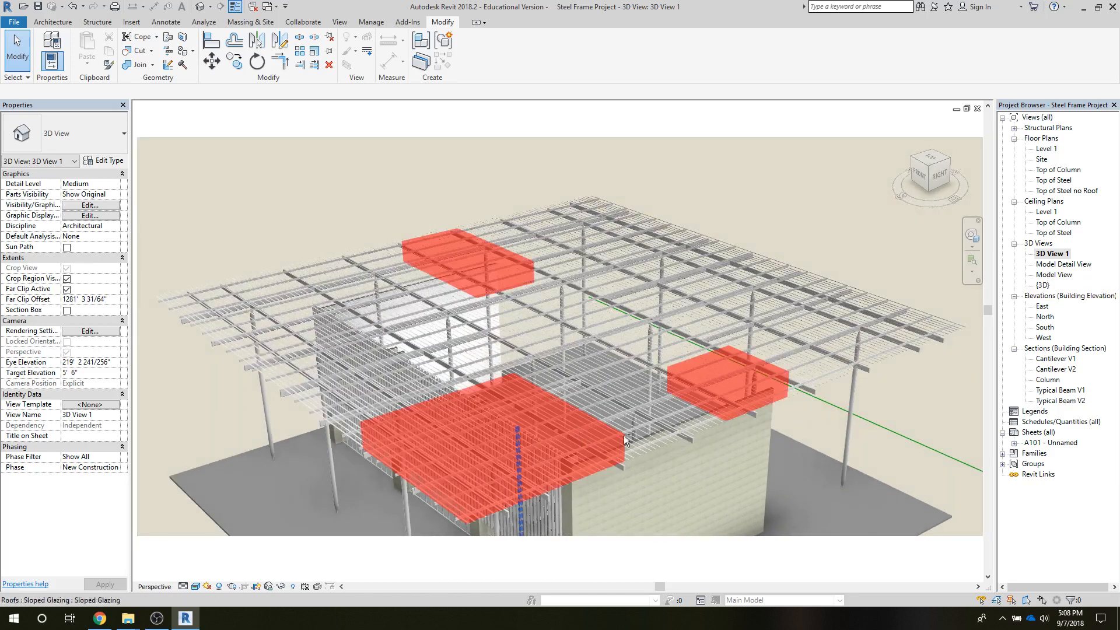
scroll(728, 482, down, 3)
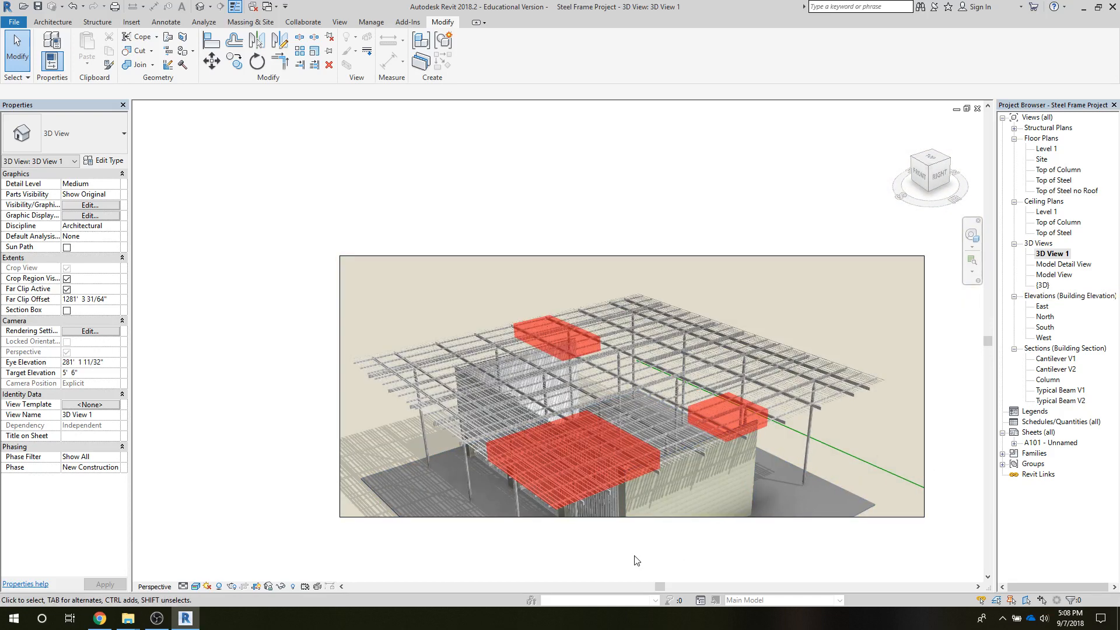
middle_drag(638, 562, 540, 462)
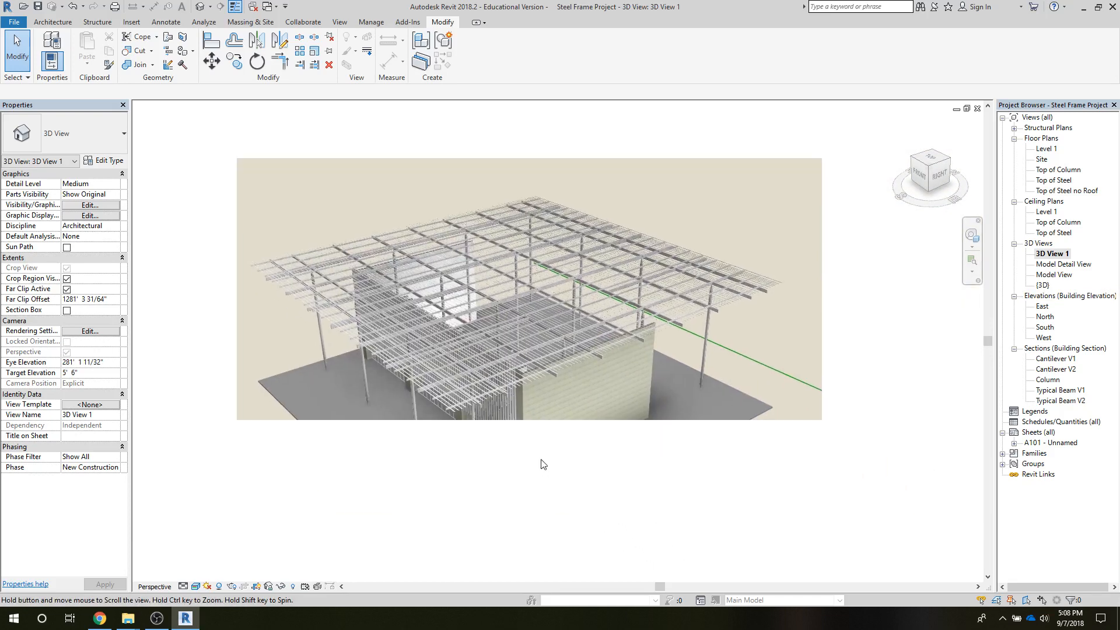
Extend the lower edge of 3D View 1's crop region downward to include the building's base and floor slab
click(534, 420)
drag(529, 420, 531, 500)
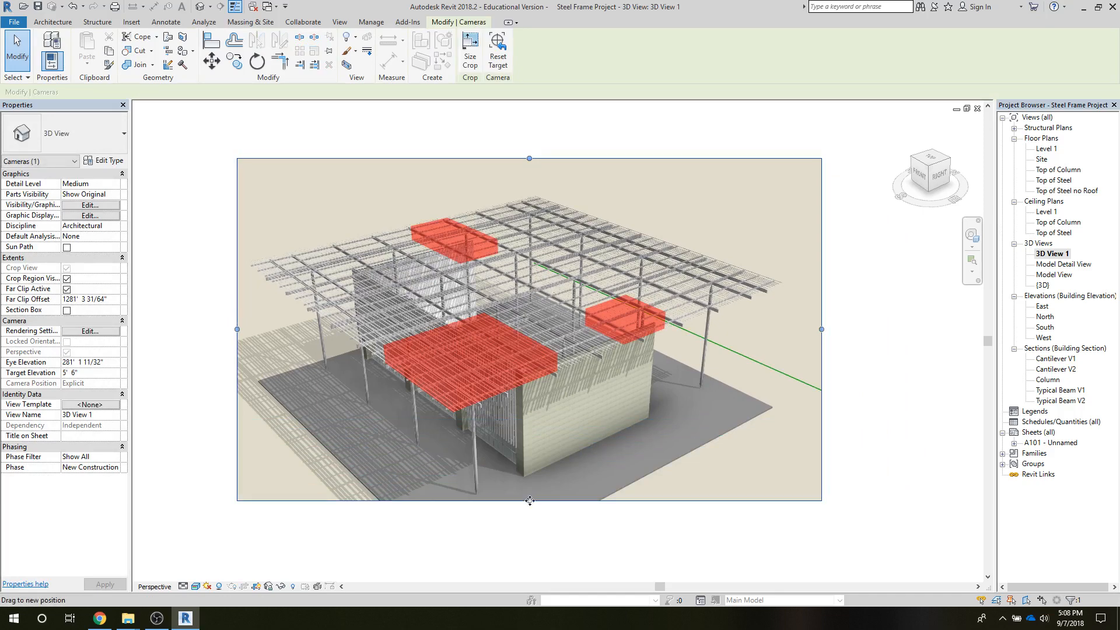
drag(530, 500, 532, 535)
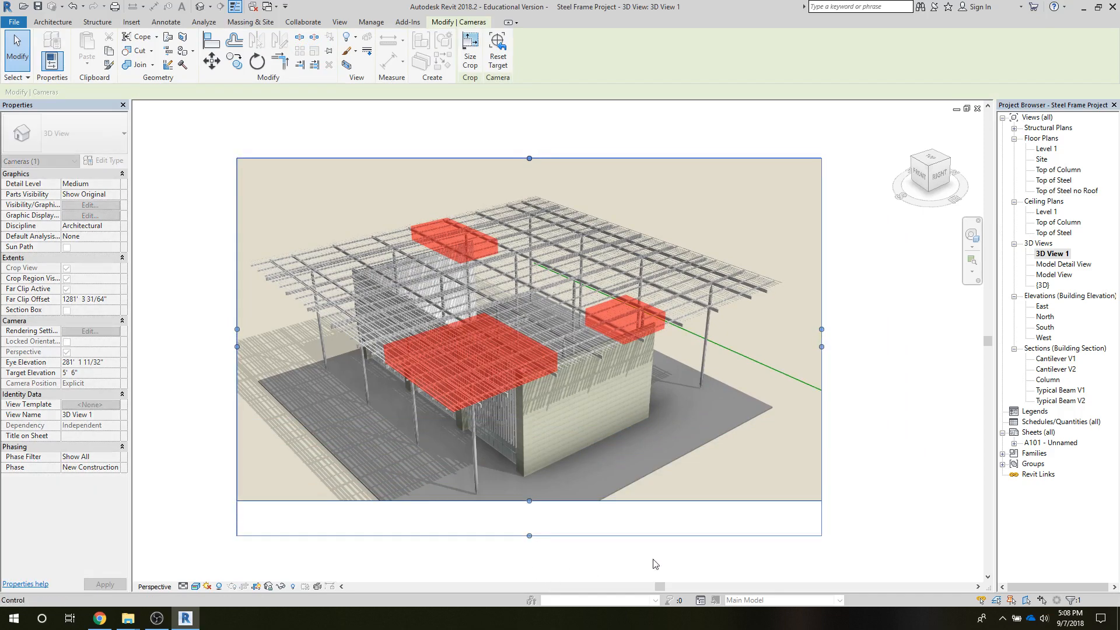
click(937, 461)
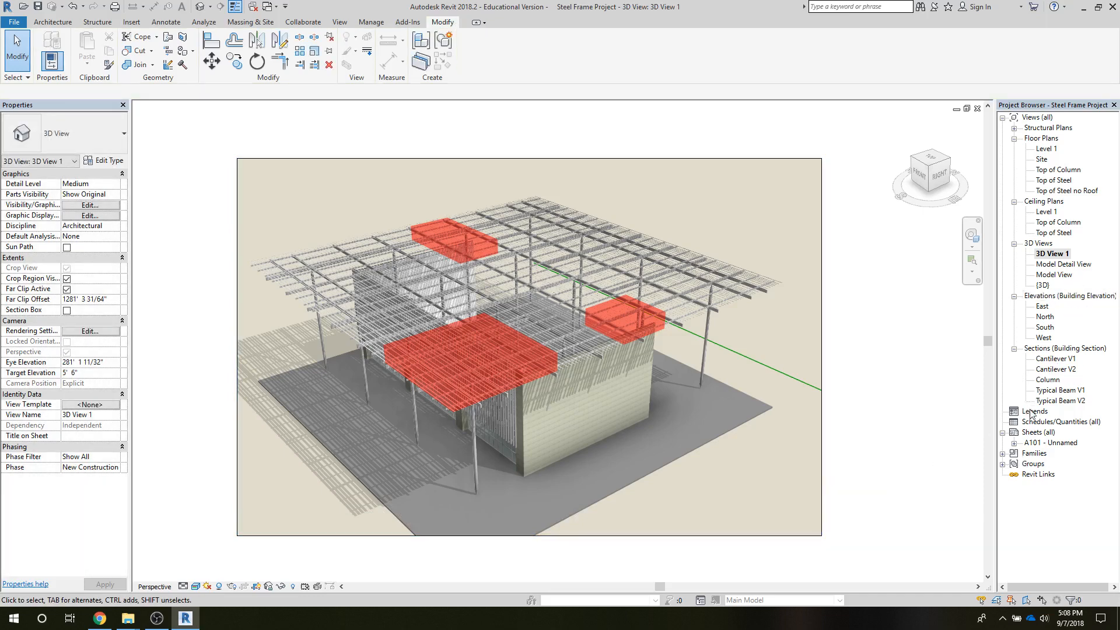
Open sheet A101 and rename 3D View 1 as Load for Review
double_click(1038, 444)
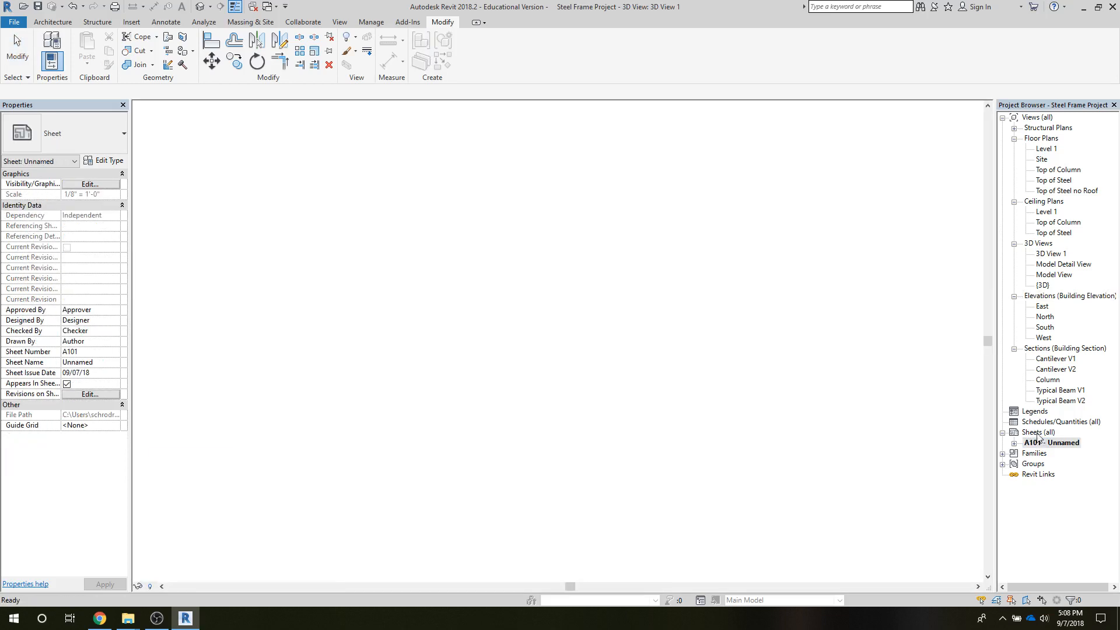
click(1050, 253)
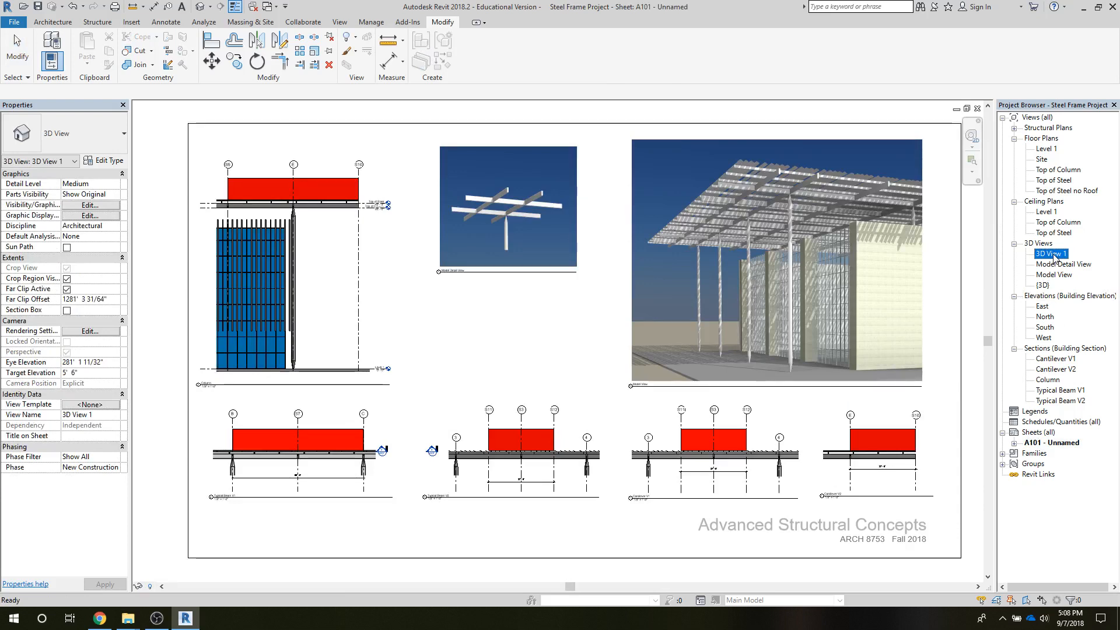
right_click(1054, 257)
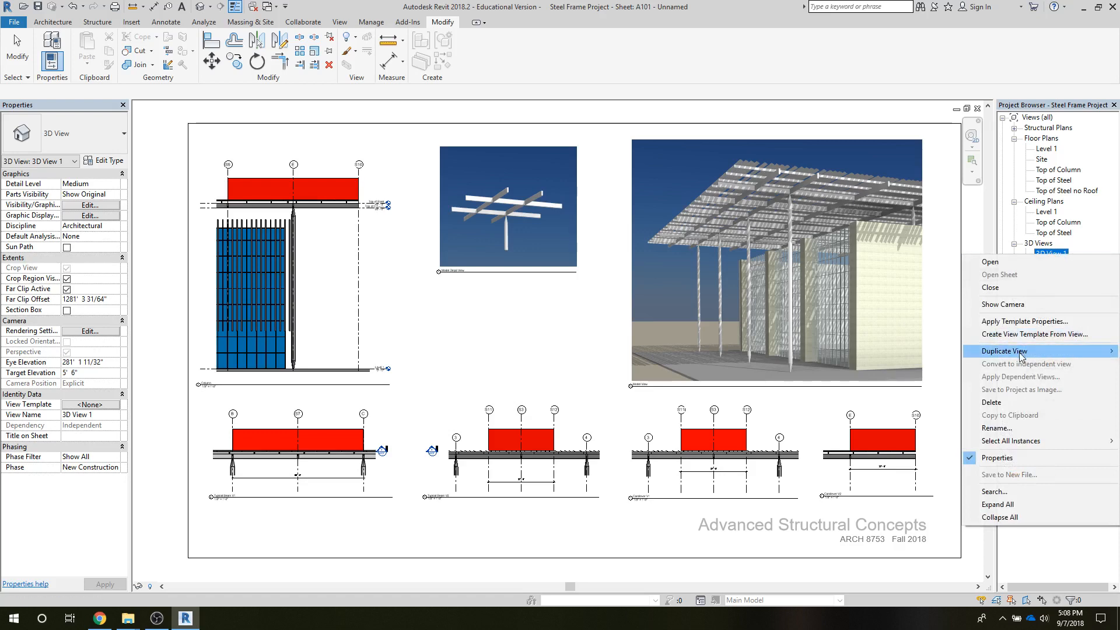
click(998, 428)
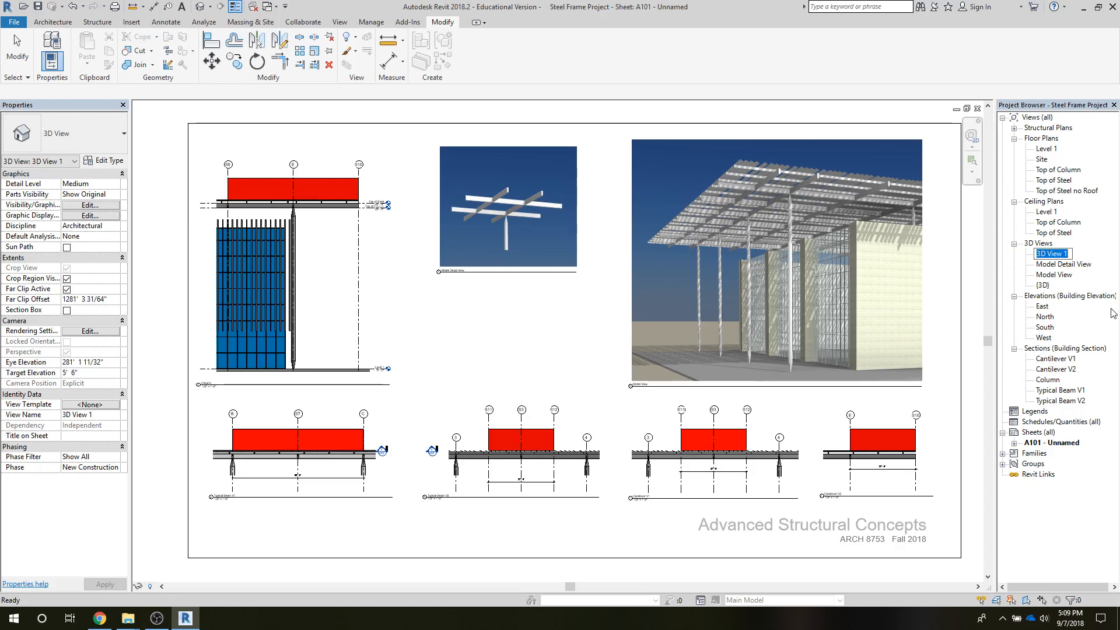
text(Load for Review)
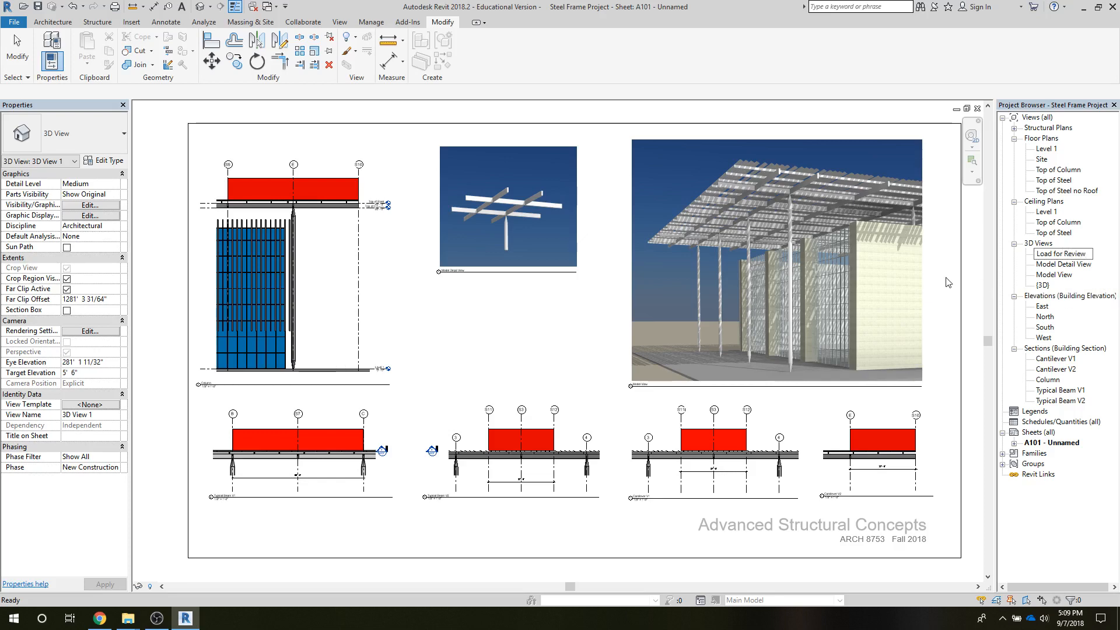
key(Return)
Place Load for Review below Model Detail View on the sheet and scale its crop to 7 3/4" wide with locked proportions
click(1047, 254)
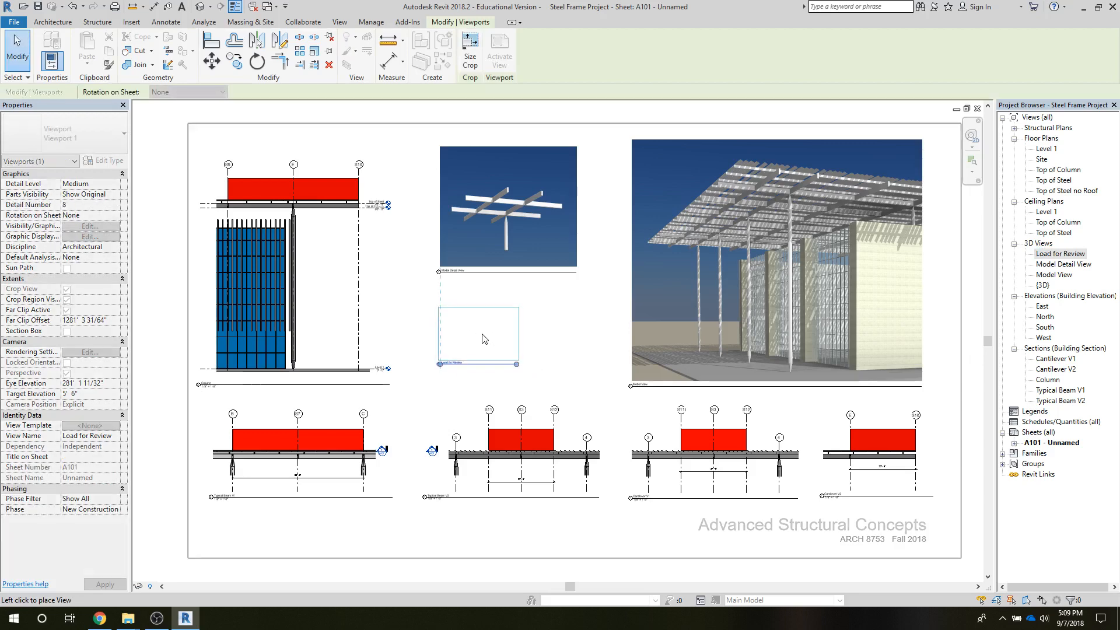
click(483, 339)
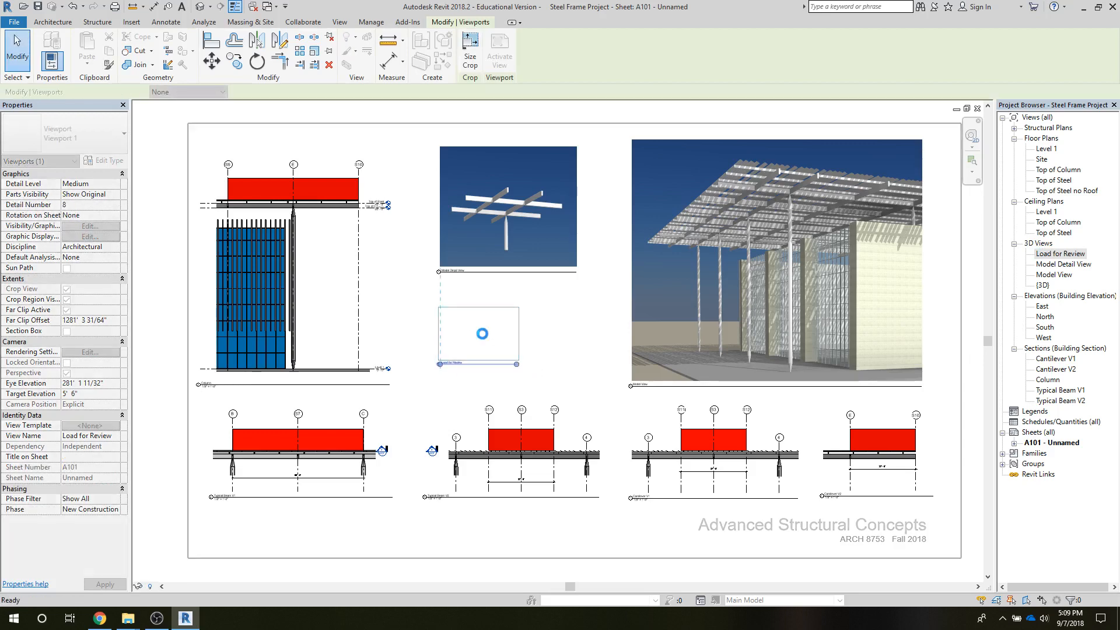
click(470, 55)
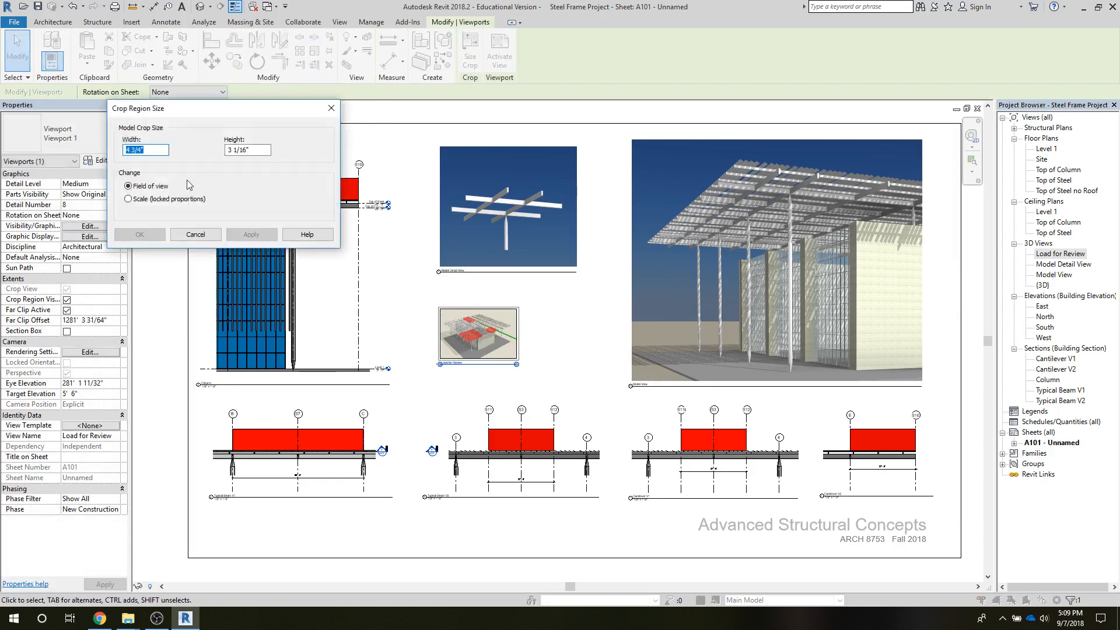
click(129, 199)
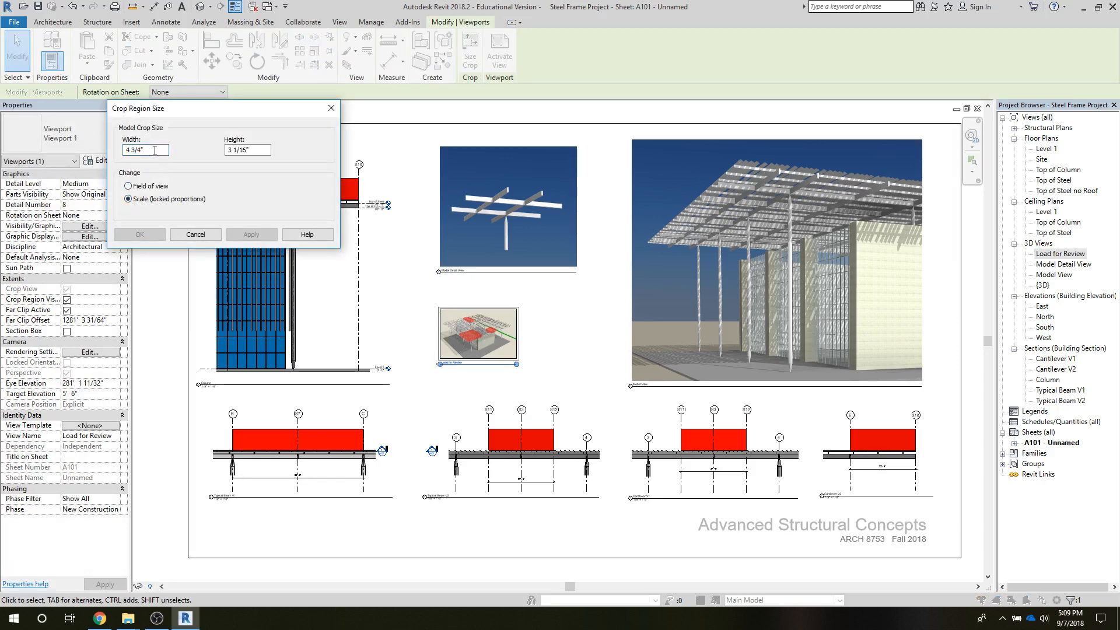
double_click(132, 150)
click(124, 149)
text(7)
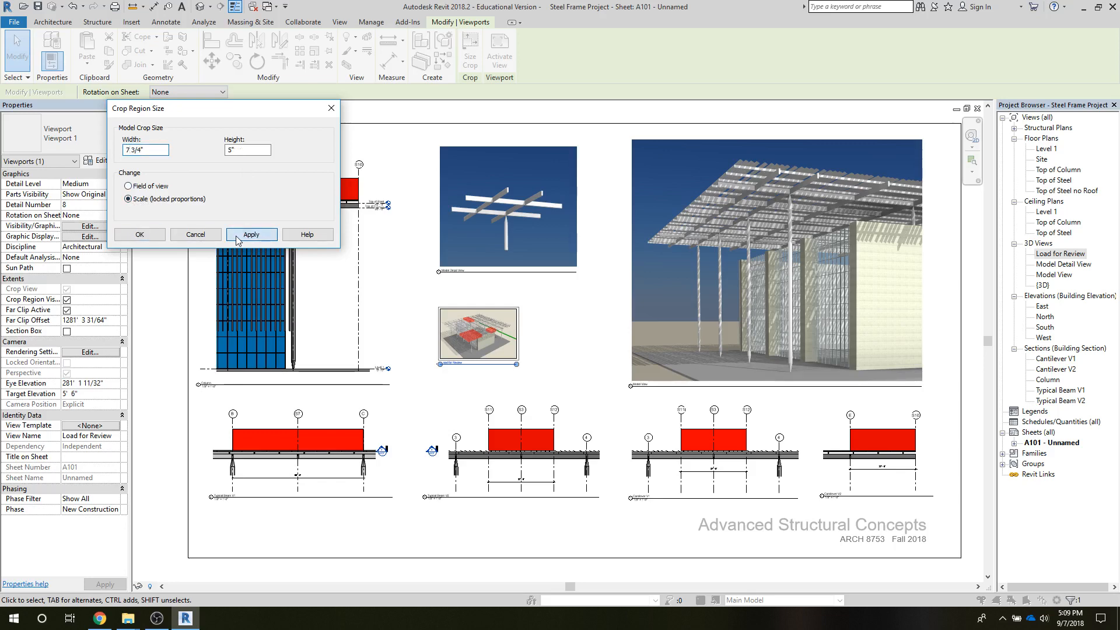
click(251, 234)
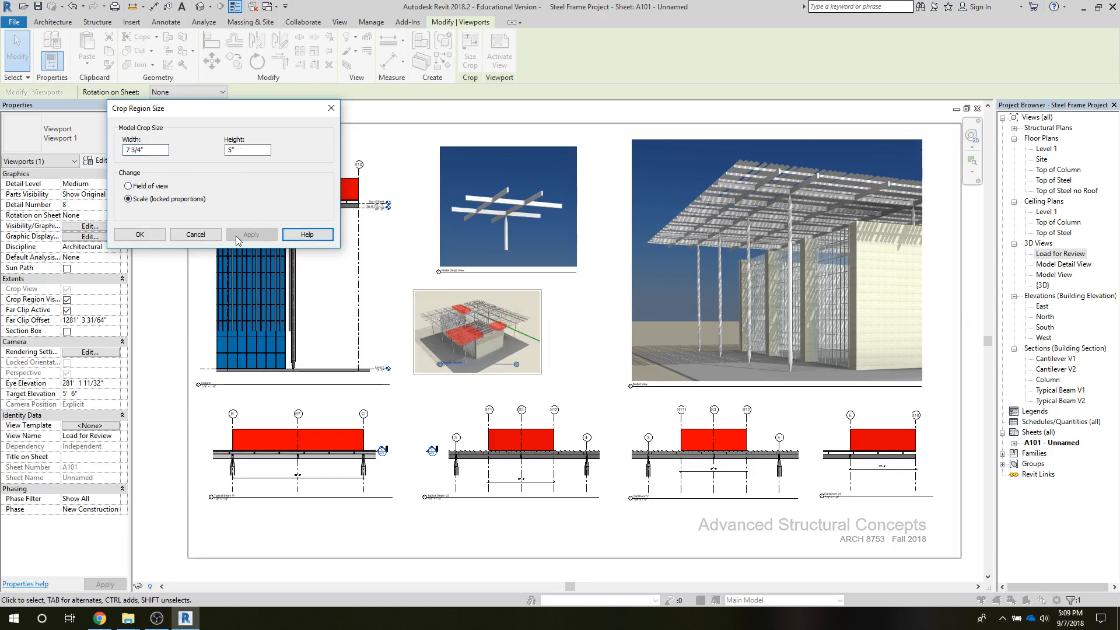
click(430, 343)
click(139, 234)
Shift the Load for Review viewport beneath Model Detail View and set its crop width to 8.2" by field of view
mouse_move(502, 315)
mouse_down()
mouse_move(553, 318)
mouse_move(520, 313)
mouse_up()
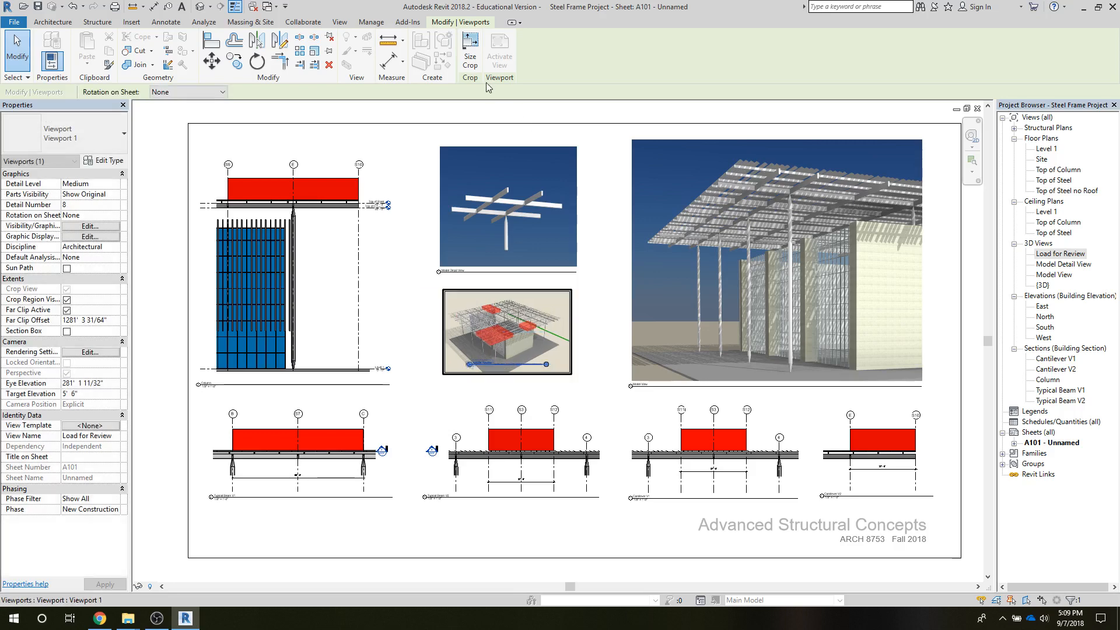
click(464, 69)
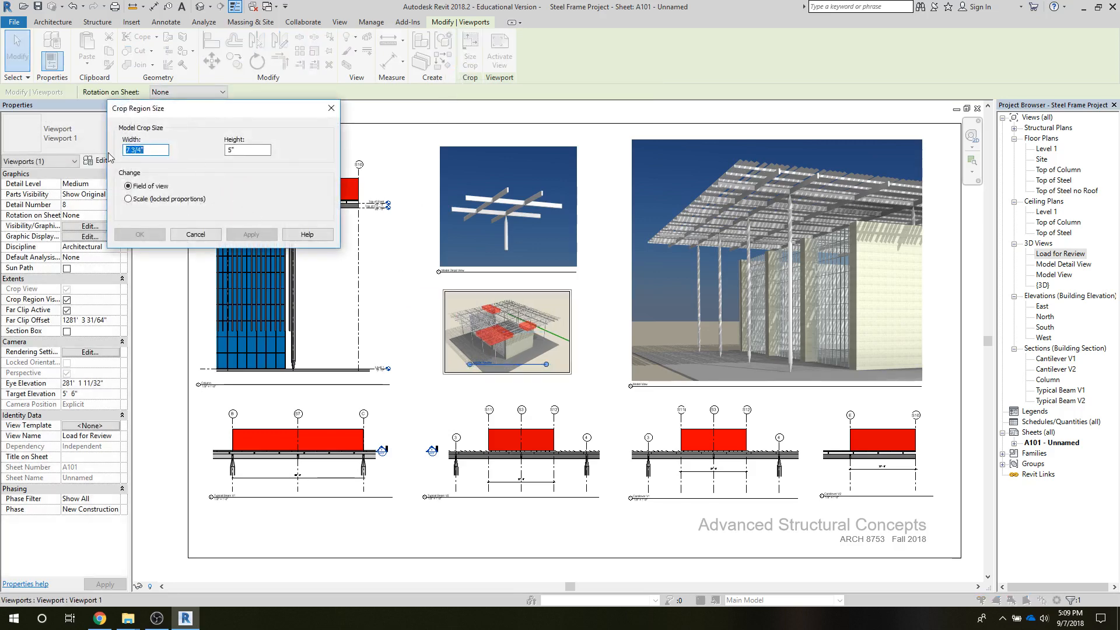
text(8.2)
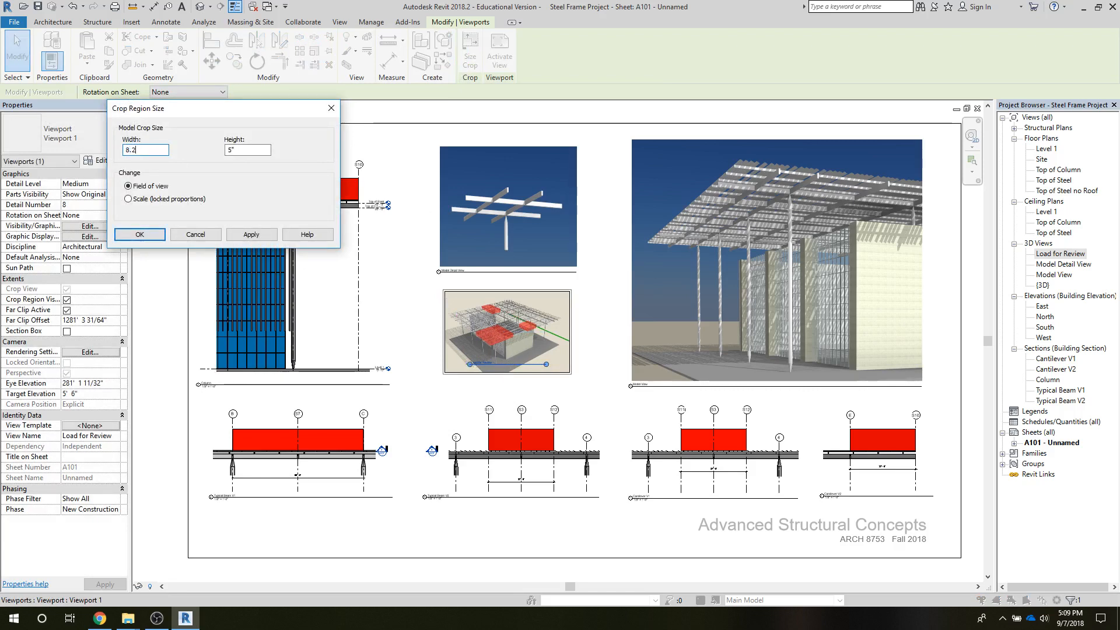
click(249, 235)
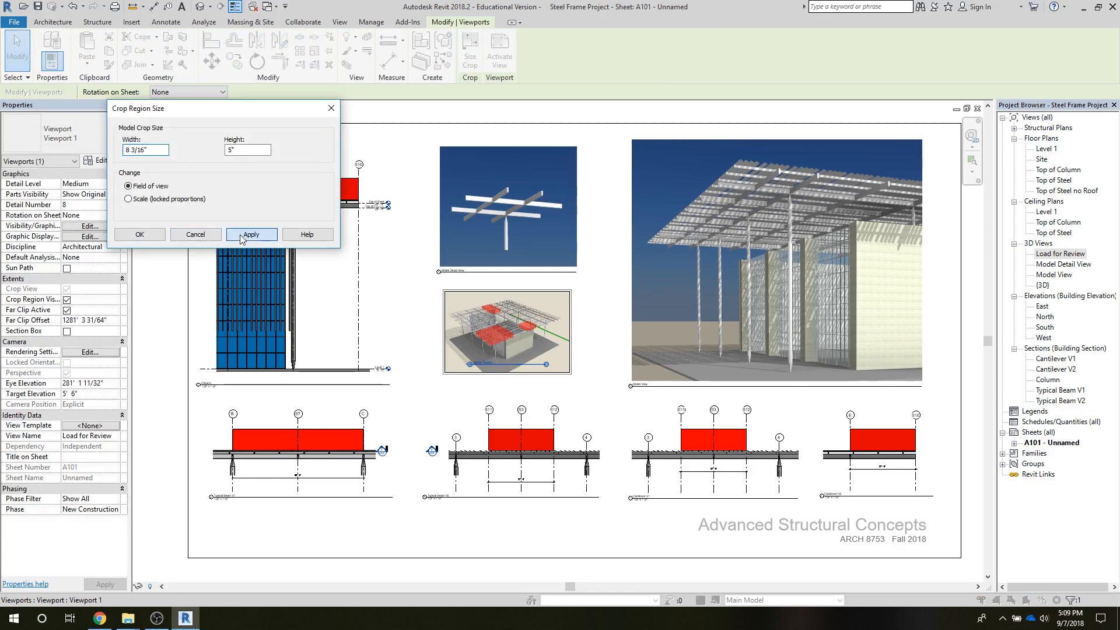
click(140, 236)
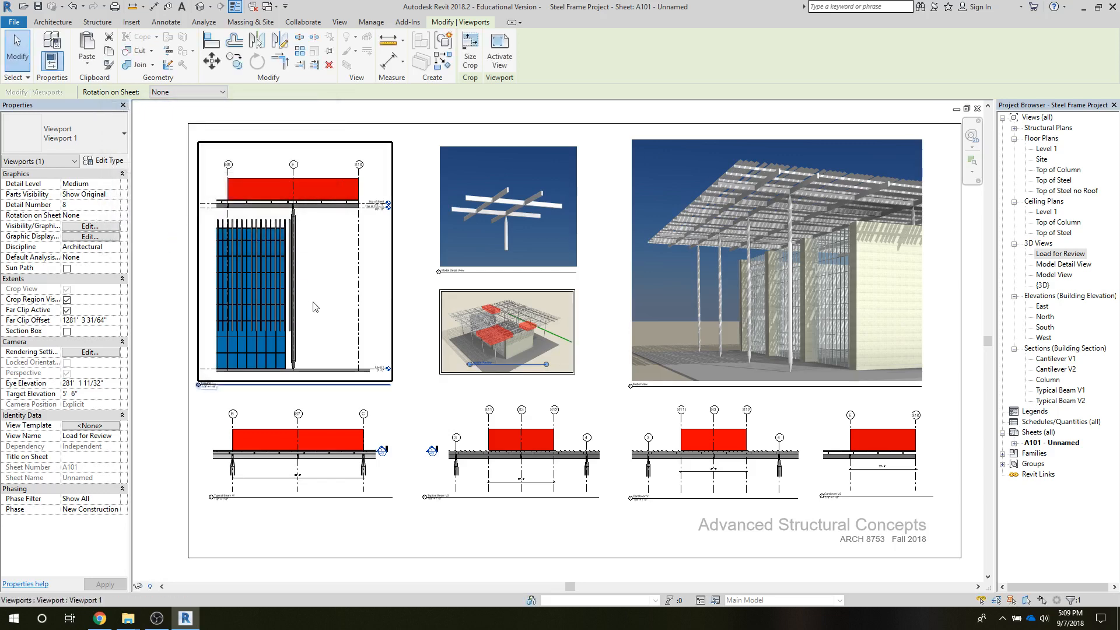
key(Escape)
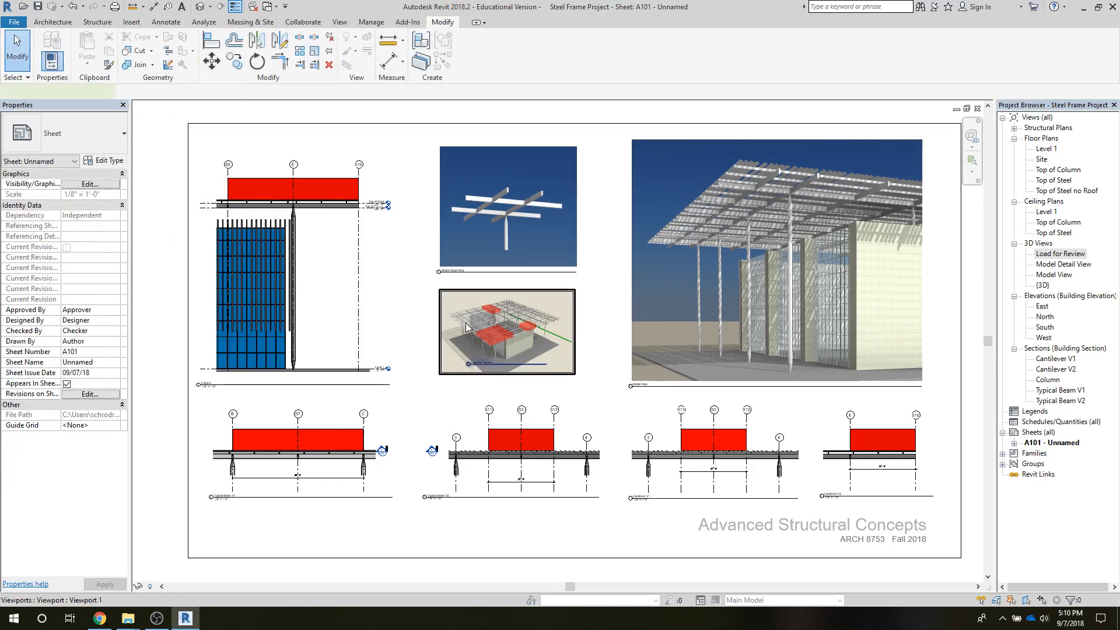
Delete the Load for Review viewport, place the view again below Model Detail View and lower it to align with Model View's title
click(465, 327)
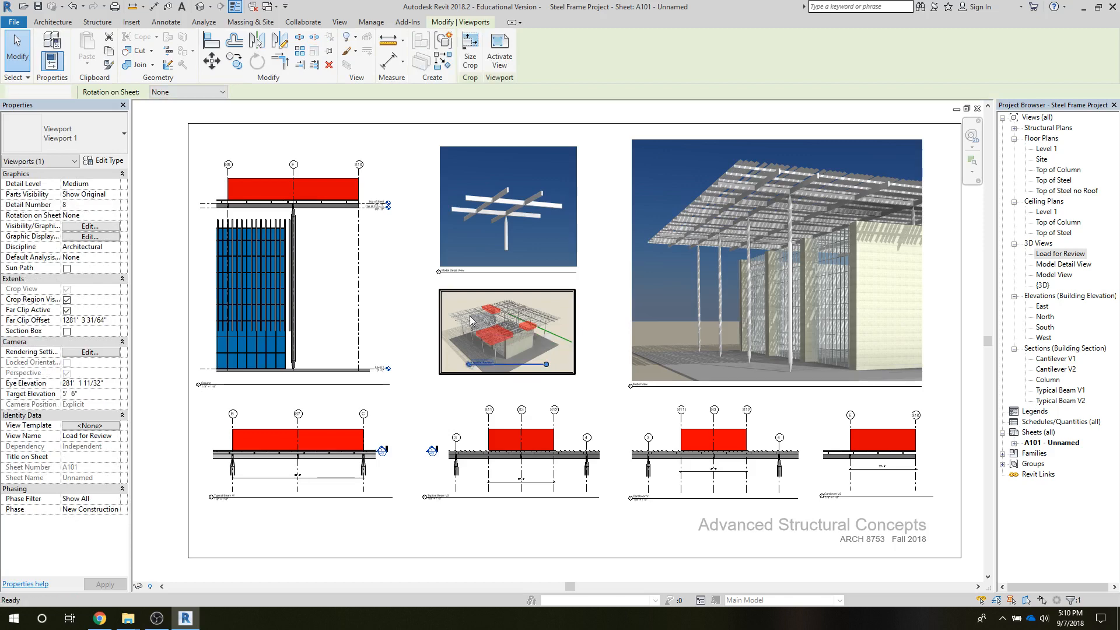
key(Escape)
key(Delete)
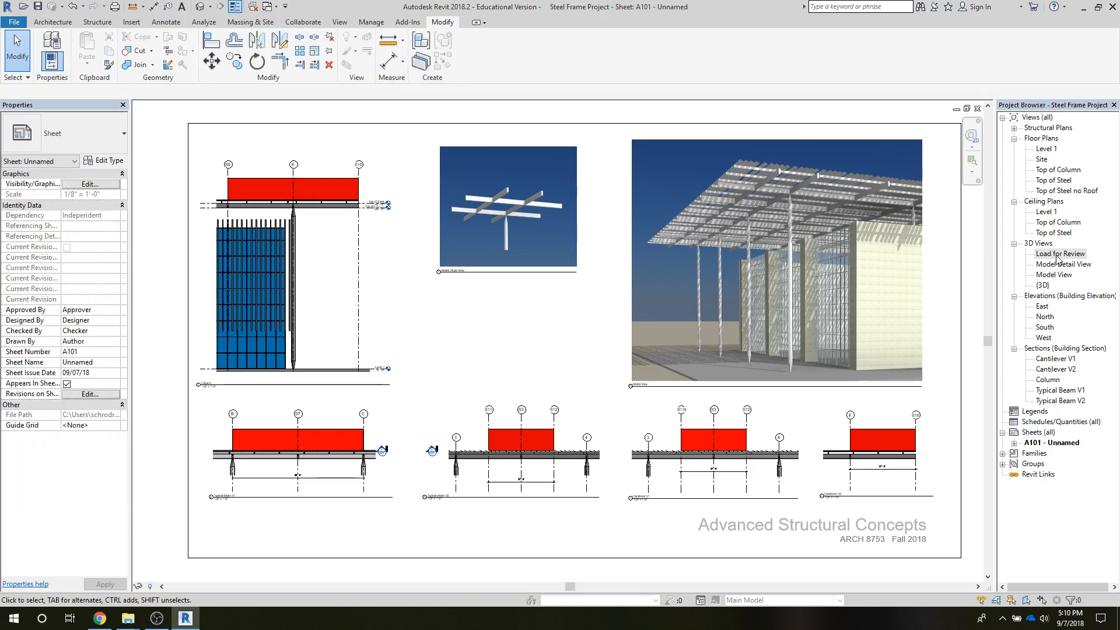
drag(1058, 255, 497, 333)
click(496, 332)
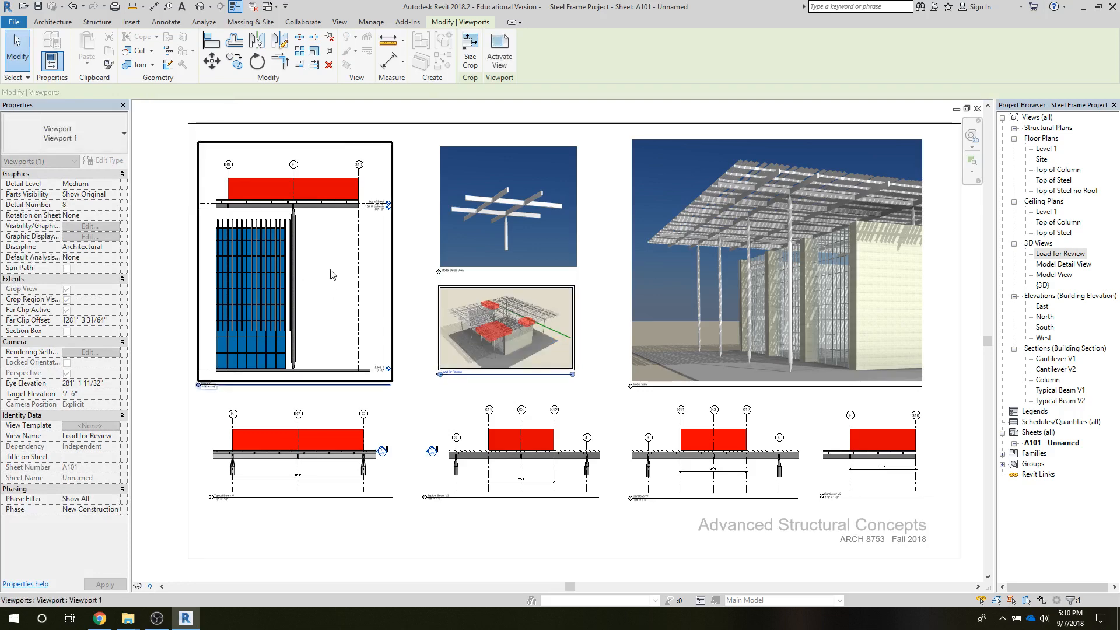
drag(490, 331, 490, 344)
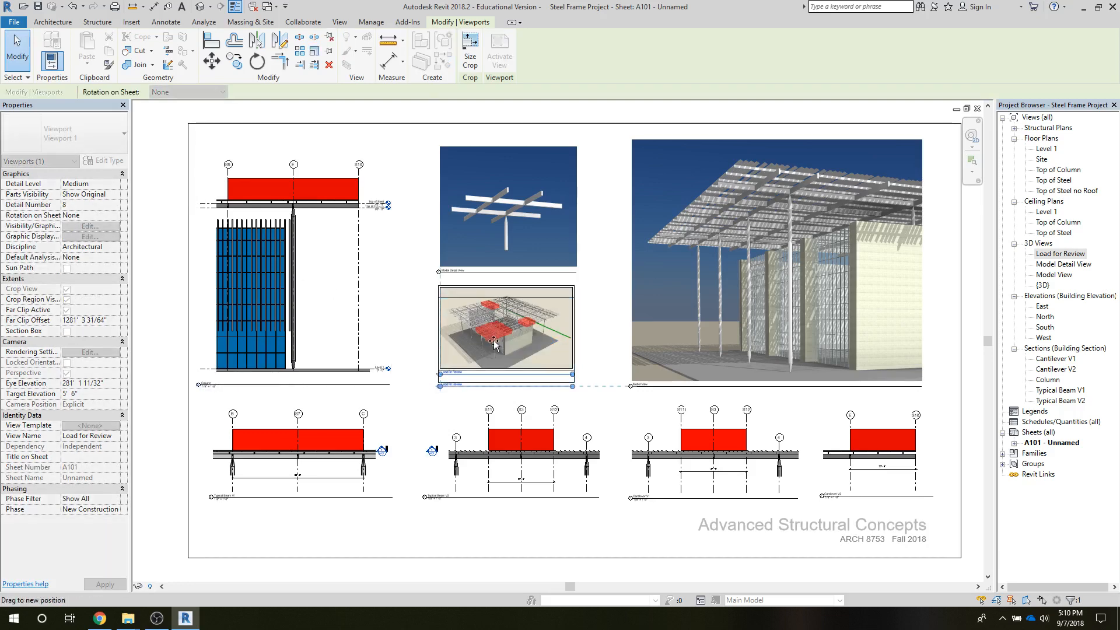
click(401, 294)
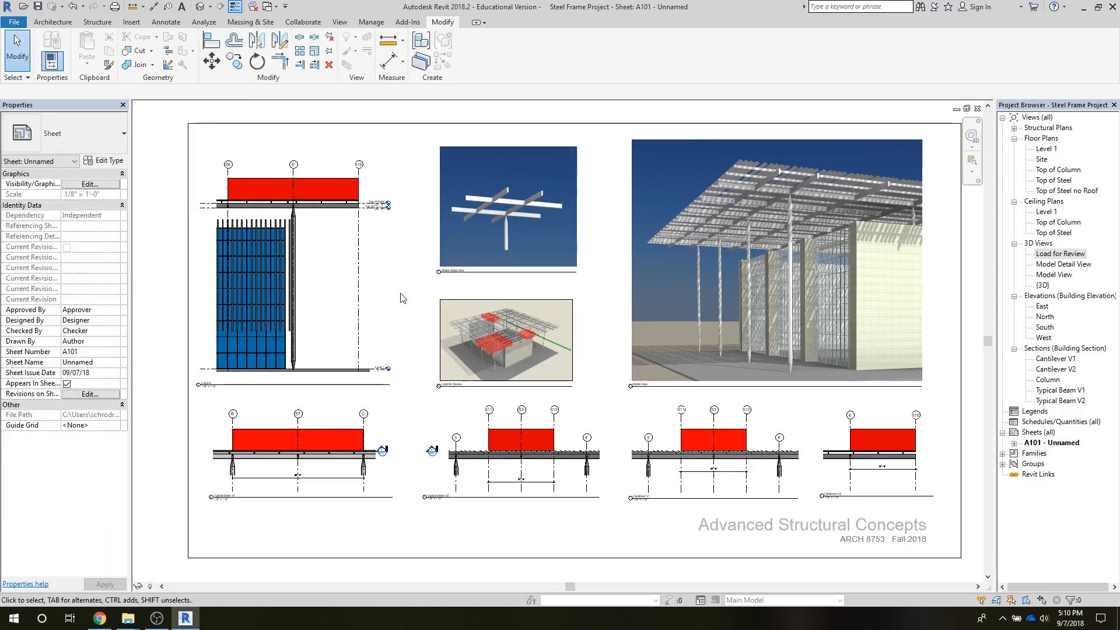